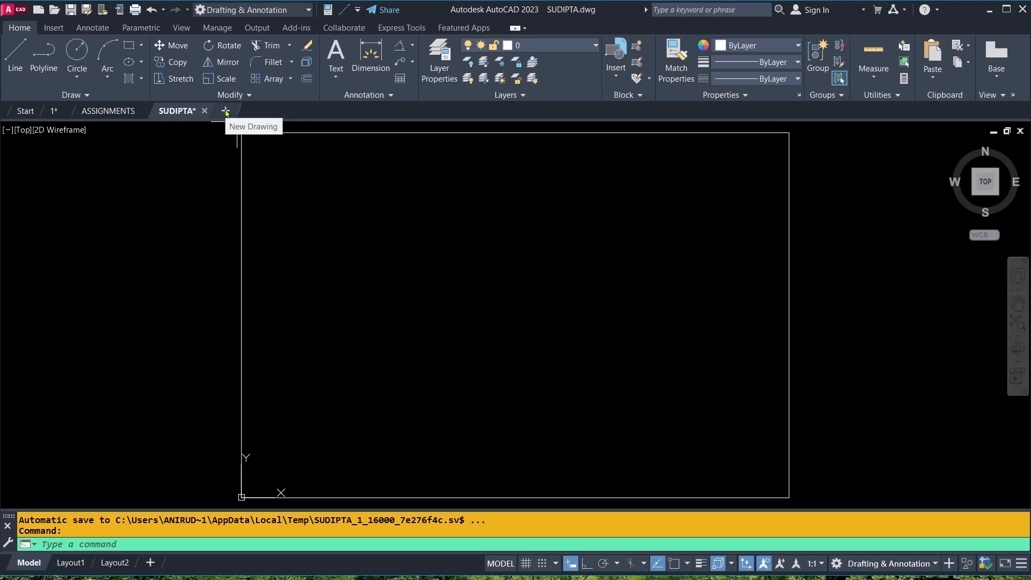
- Create a new drawing and accept drawing units of Decimal length type, 0.0000 precision and Millimeters insertion scale
left_click(226, 112)
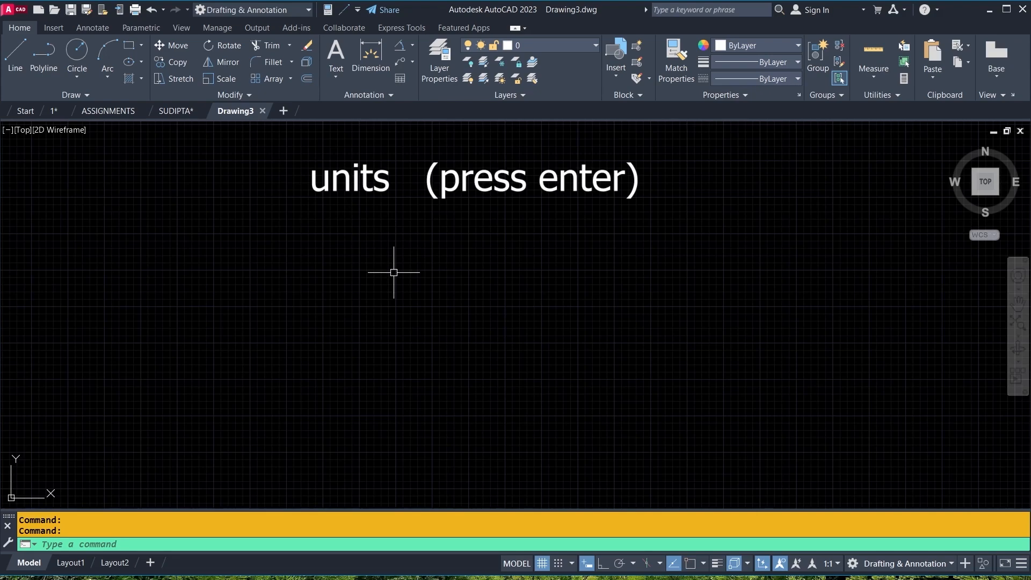
type("UNI")
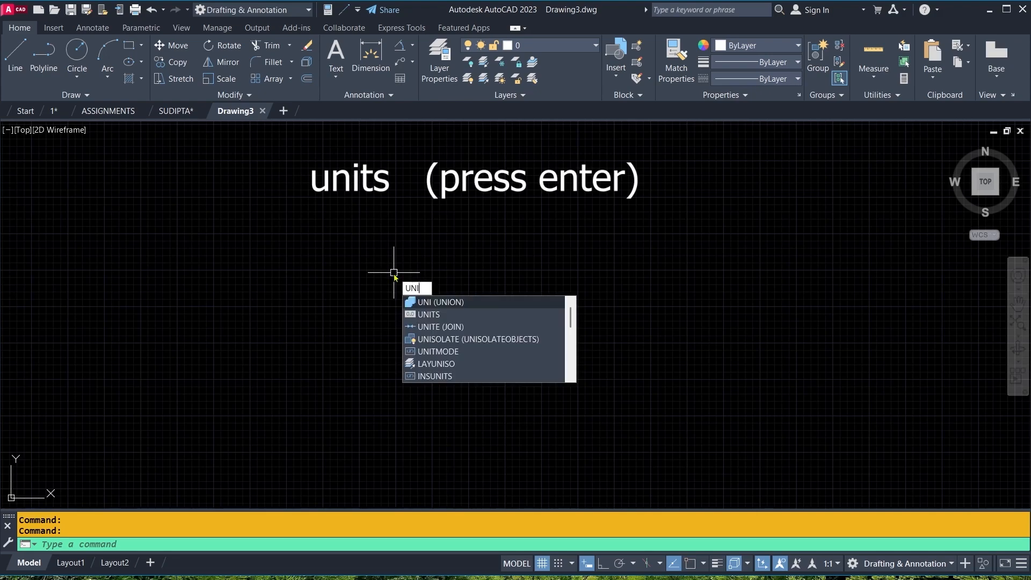
type("TS")
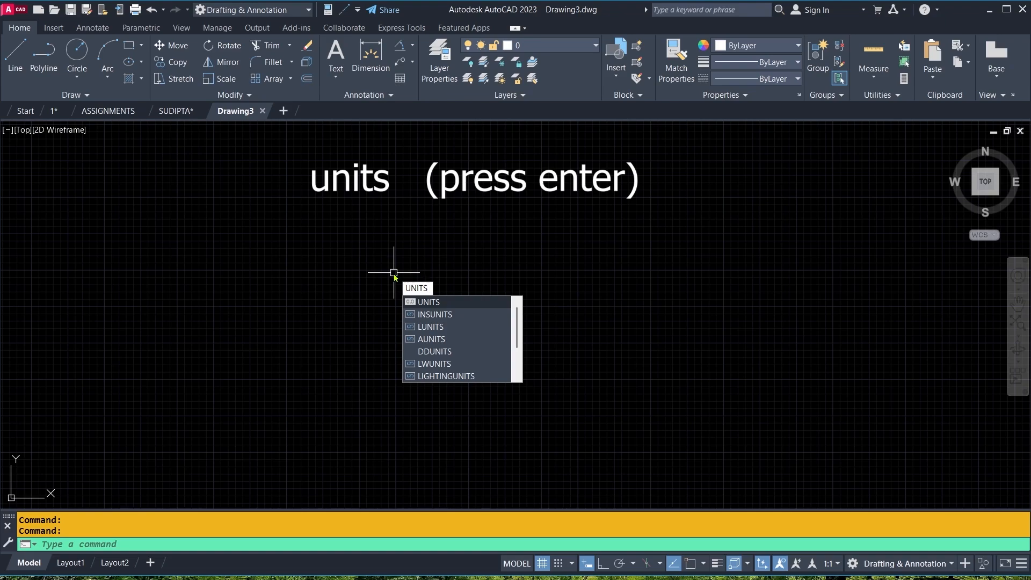
key("Return")
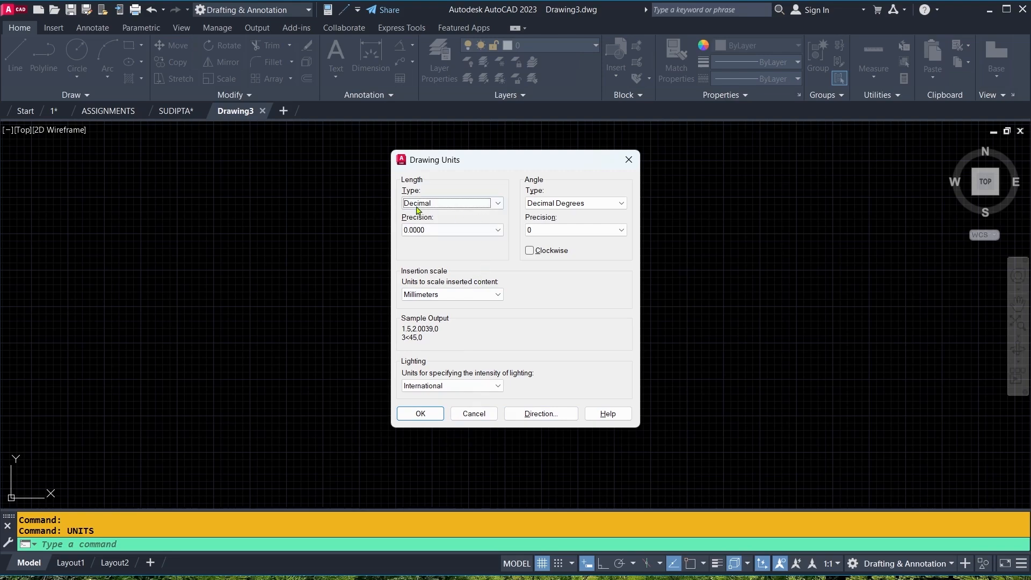
left_click(498, 204)
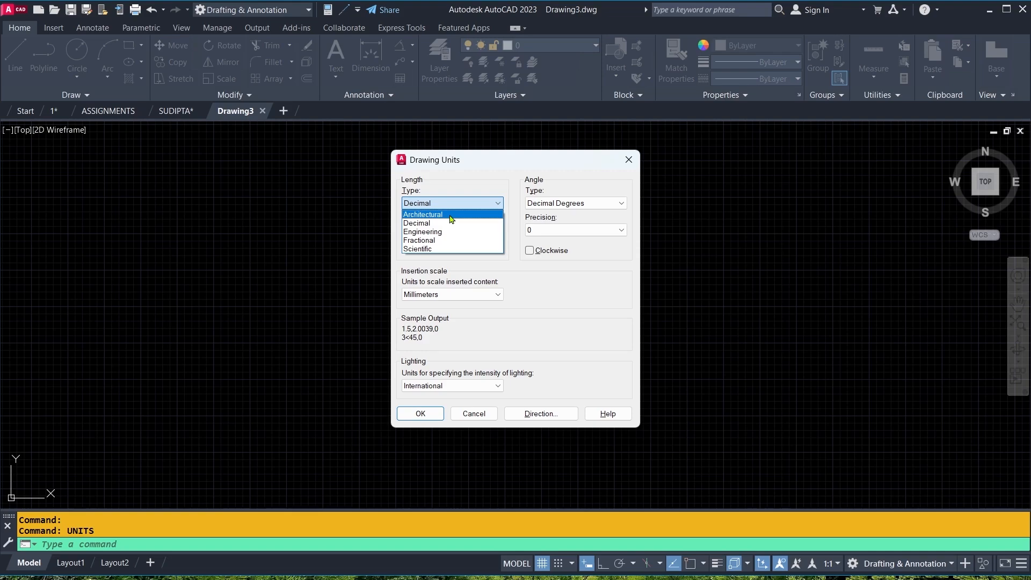
left_click(544, 290)
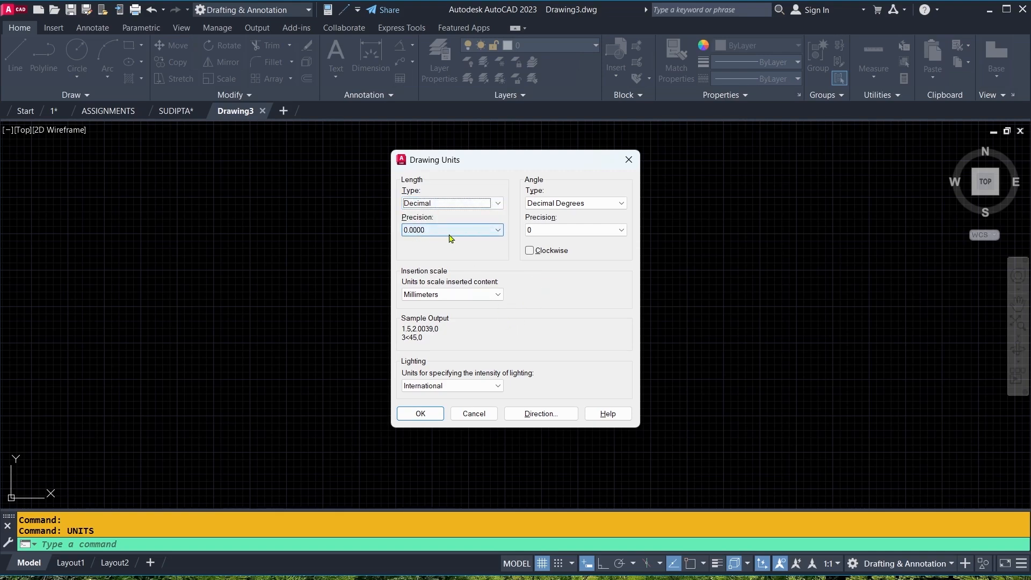
left_click(499, 231)
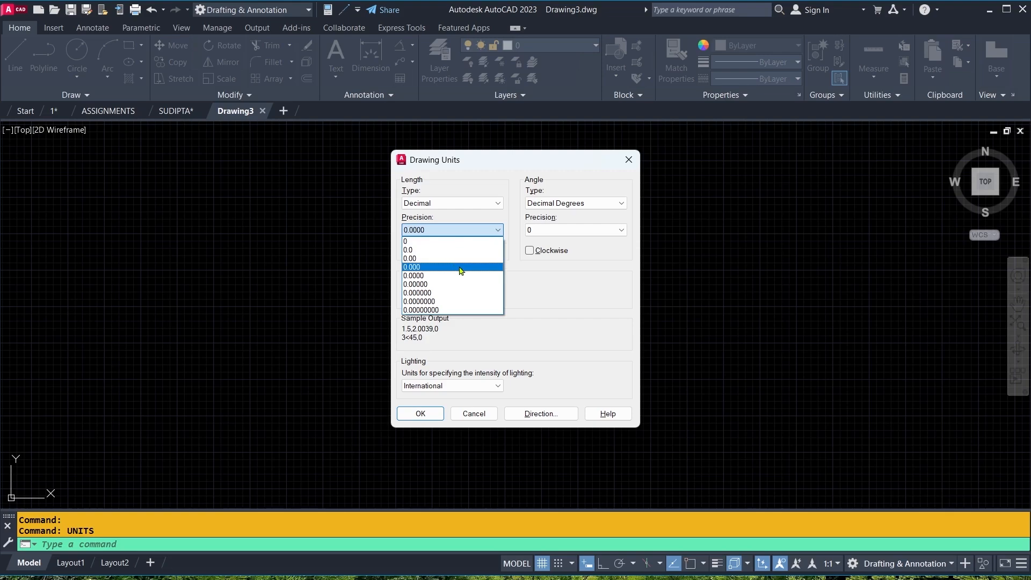
left_click(561, 290)
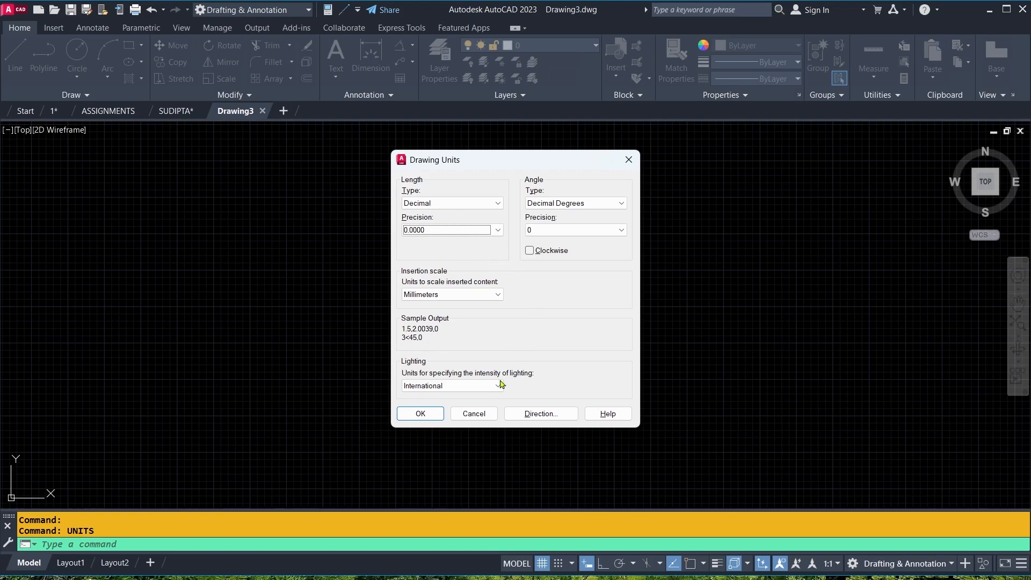
left_click(420, 417)
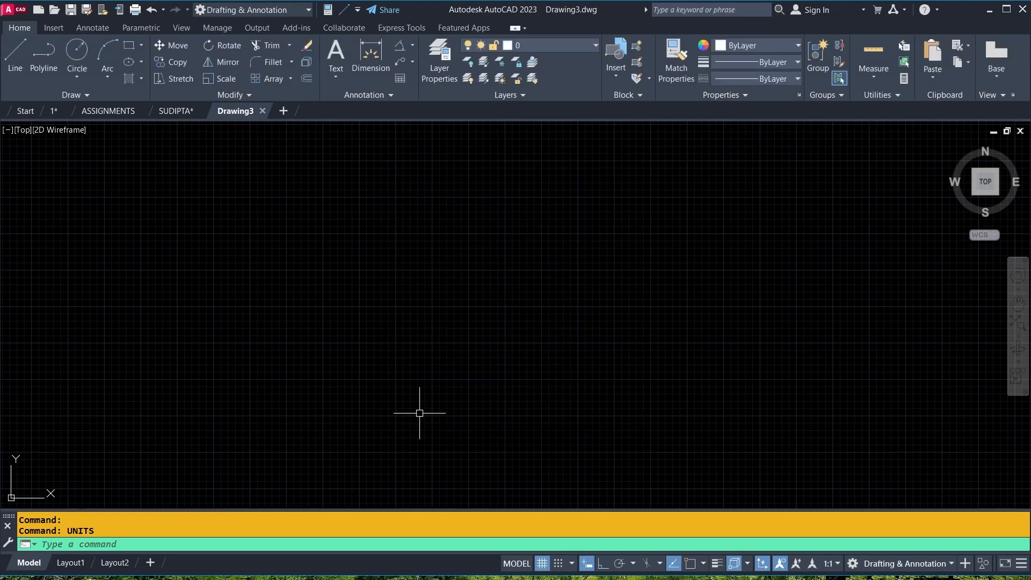
- Set the new drawing's model space limits with lower left corner 0,0 and upper right corner 900,600
type("LIMits")
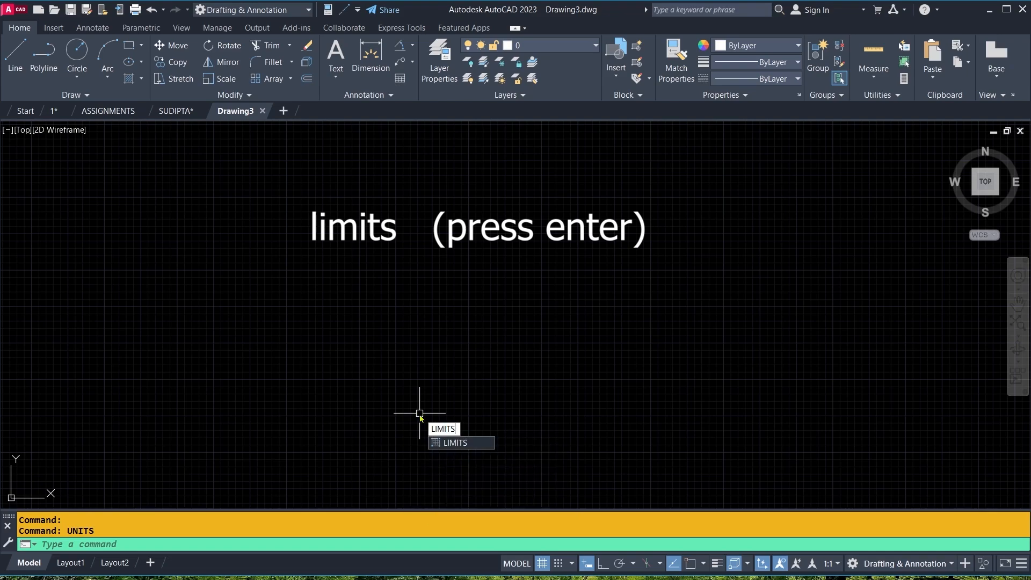
key("Return")
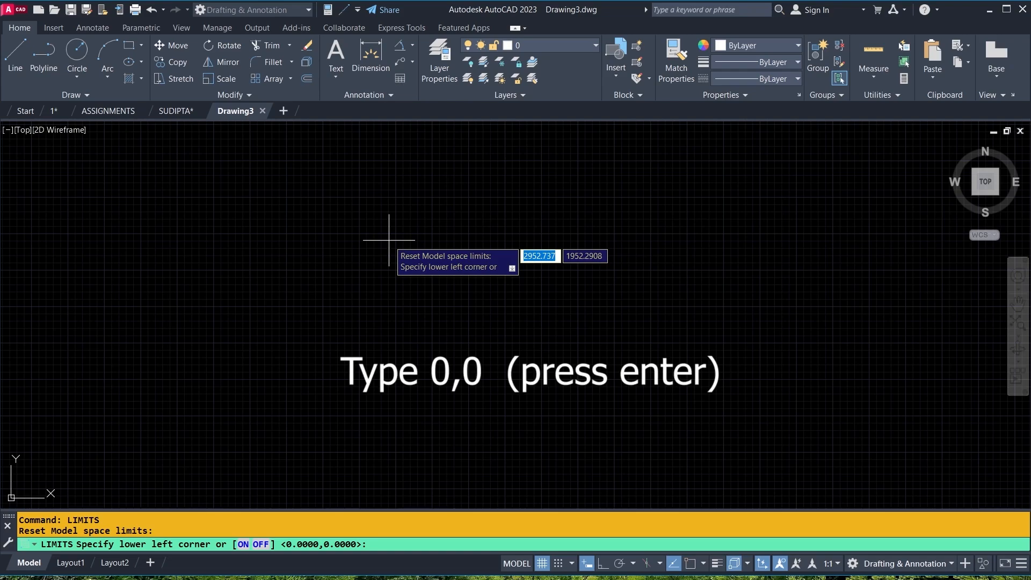
type("0")
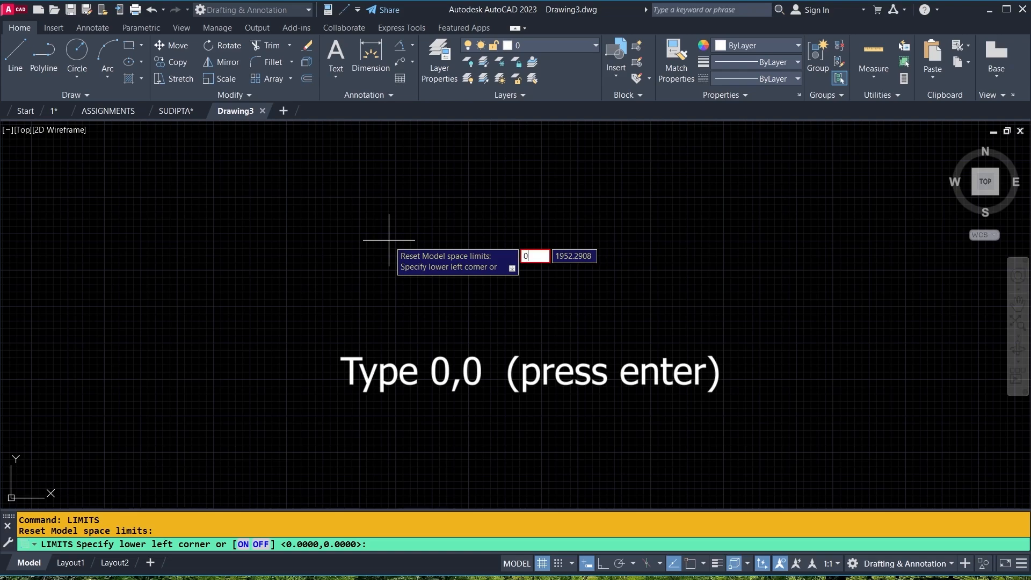
type(",0")
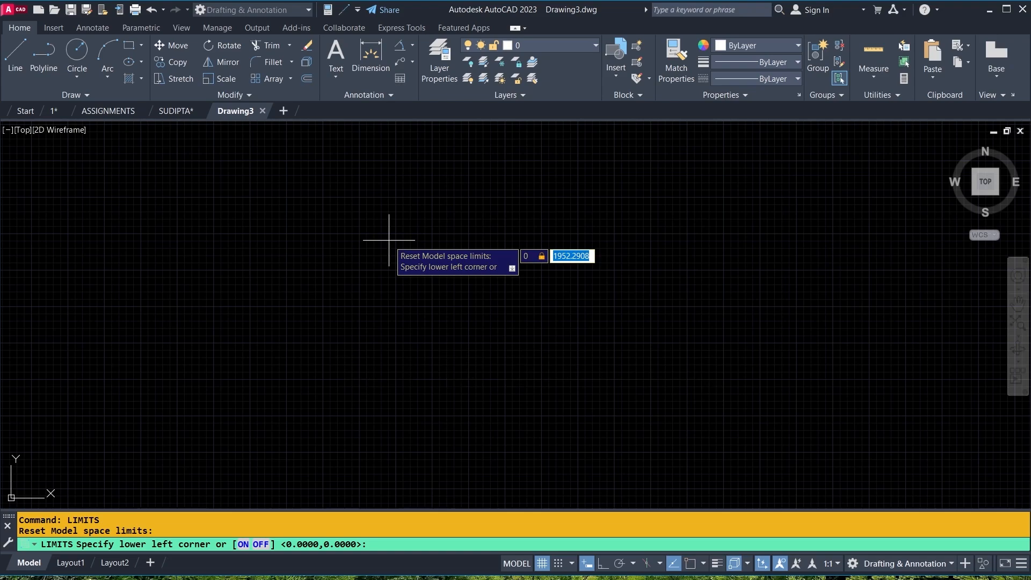
key("Return")
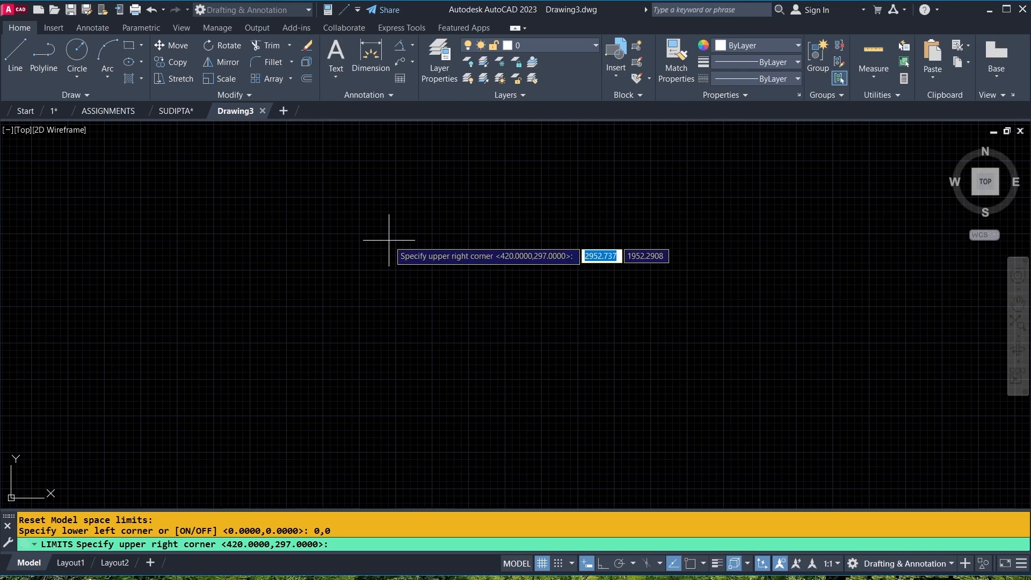
type("900")
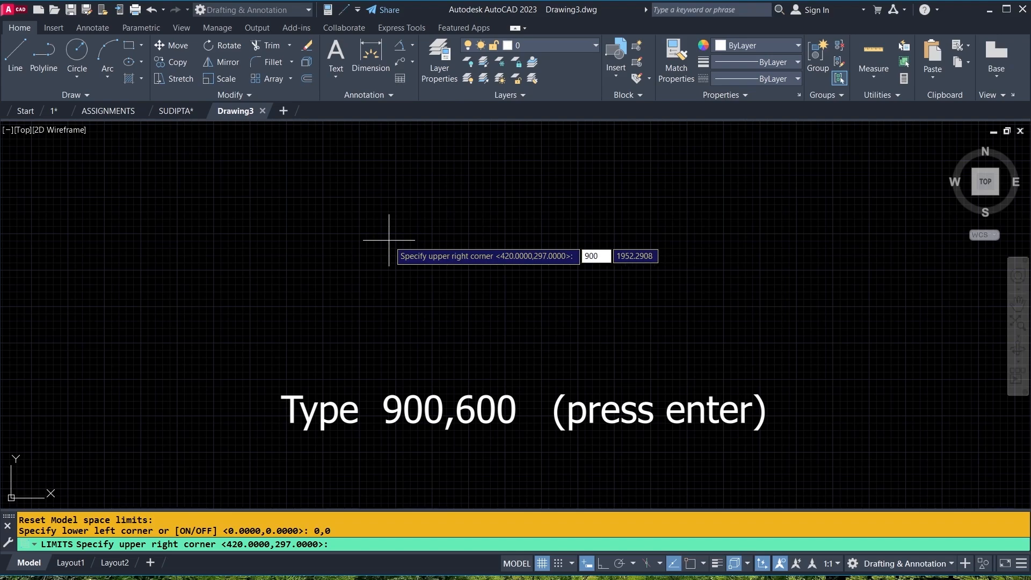
type(",")
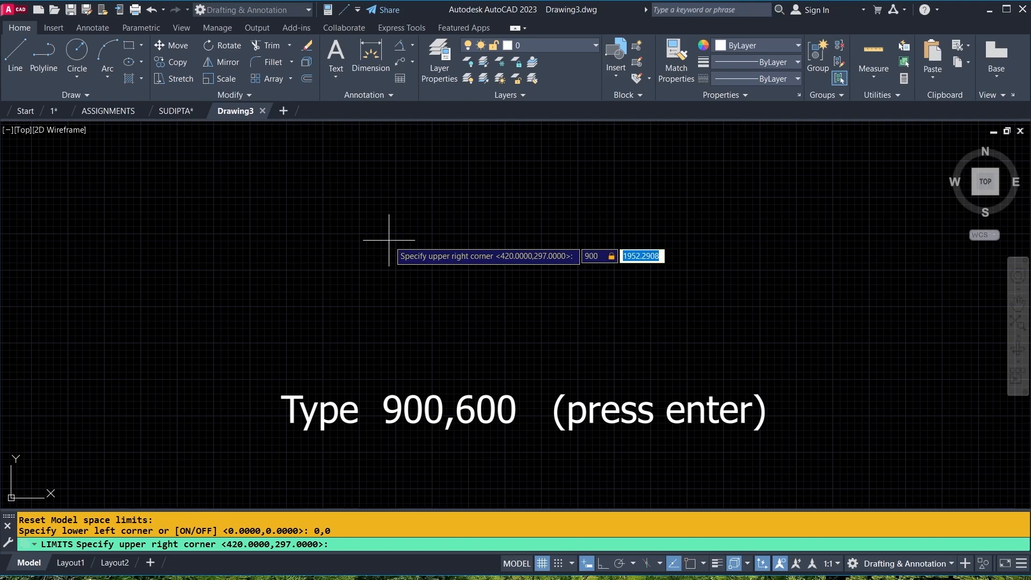
type("600")
key("Return")
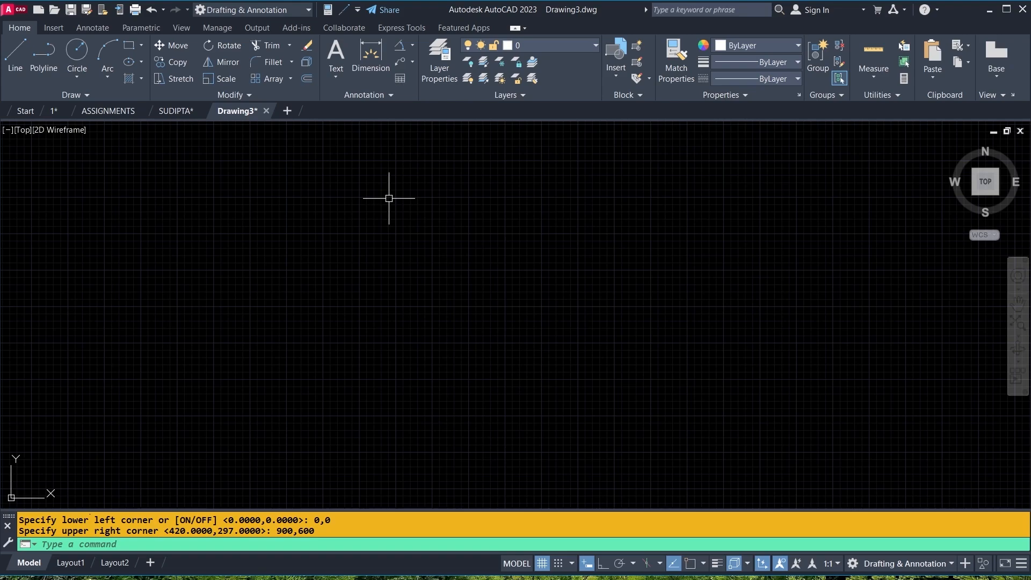
- In the open drawing with the rectangular border, draw two connected 200-unit lines inside it, the first sloping down and the second up
left_click(179, 111)
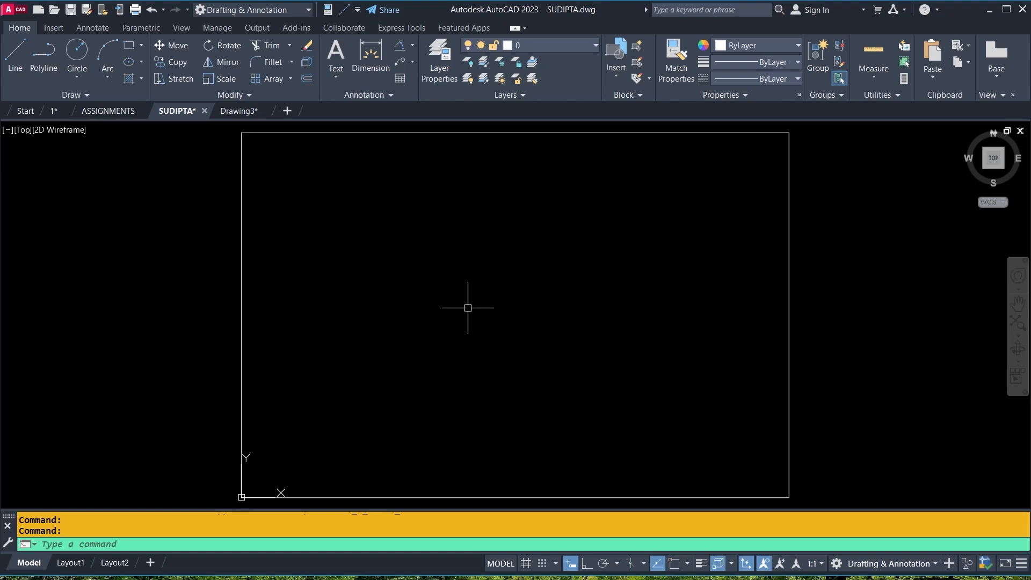
middle_click(414, 219)
middle_click(415, 219)
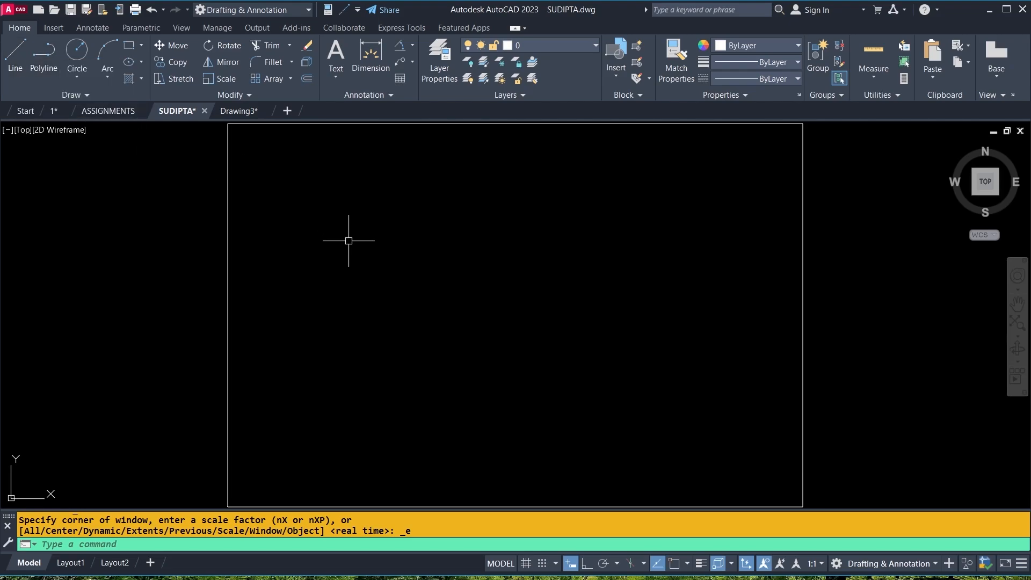
left_click(15, 49)
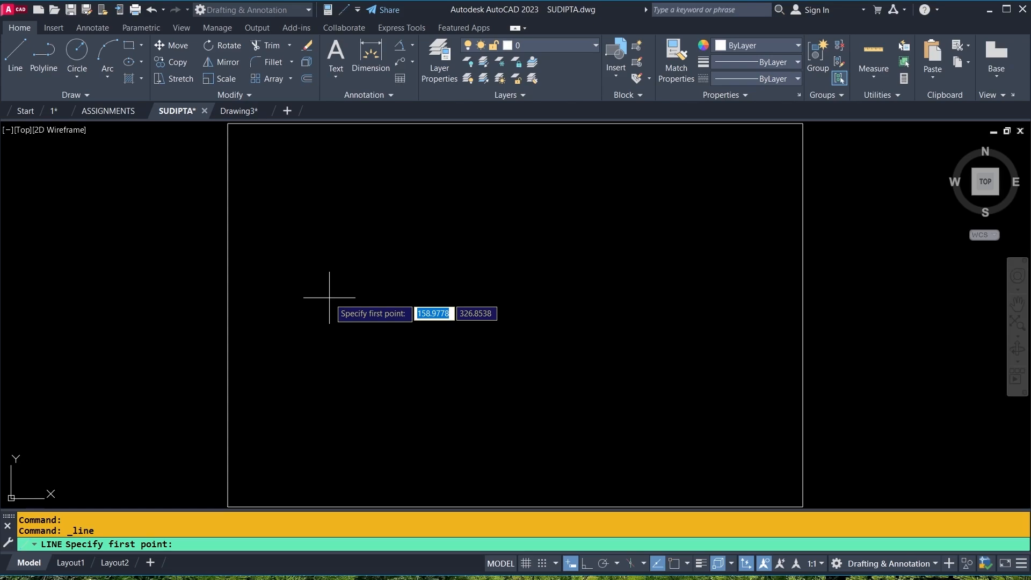
left_click(329, 297)
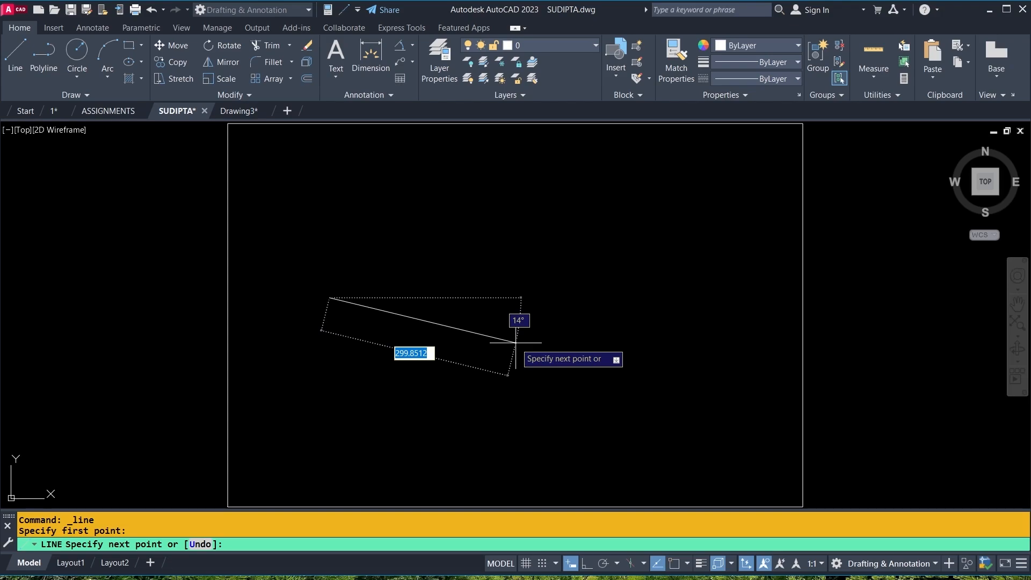
type("200")
key("Return")
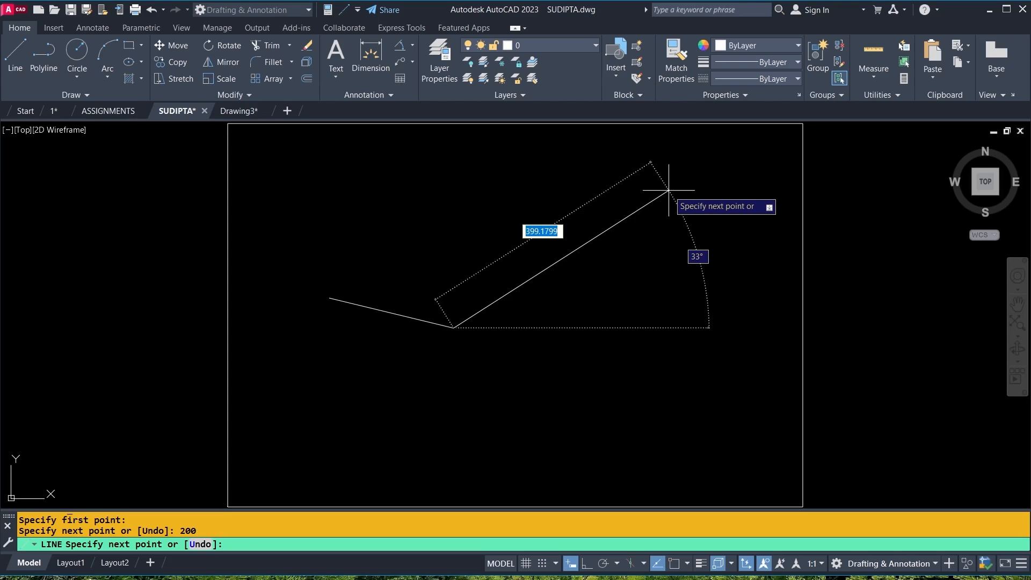
type("200")
key("Return")
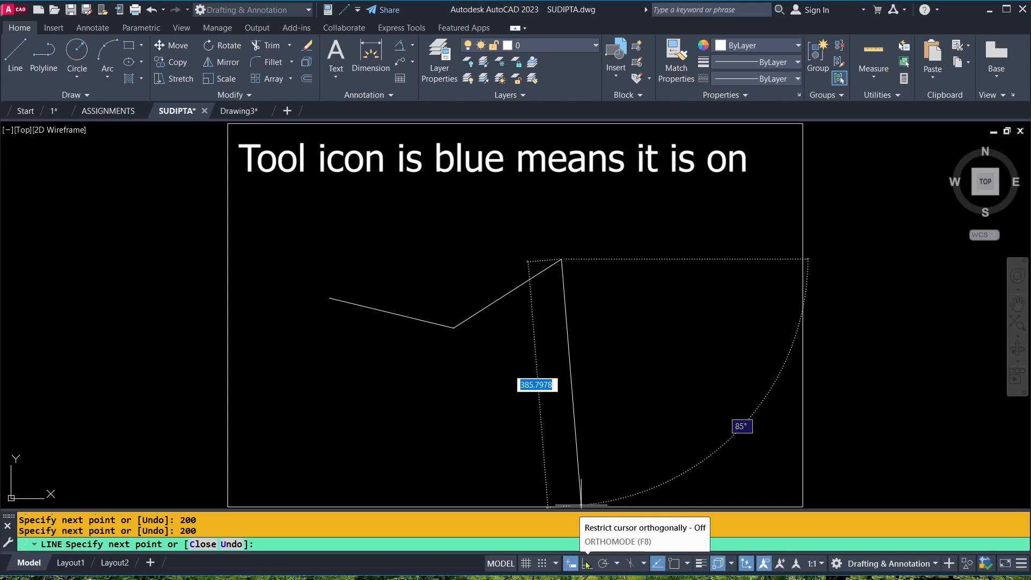
- Turn on Ortho mode and add a vertical 150-unit line downward from the second line's end, finishing the Line command
left_click(587, 564)
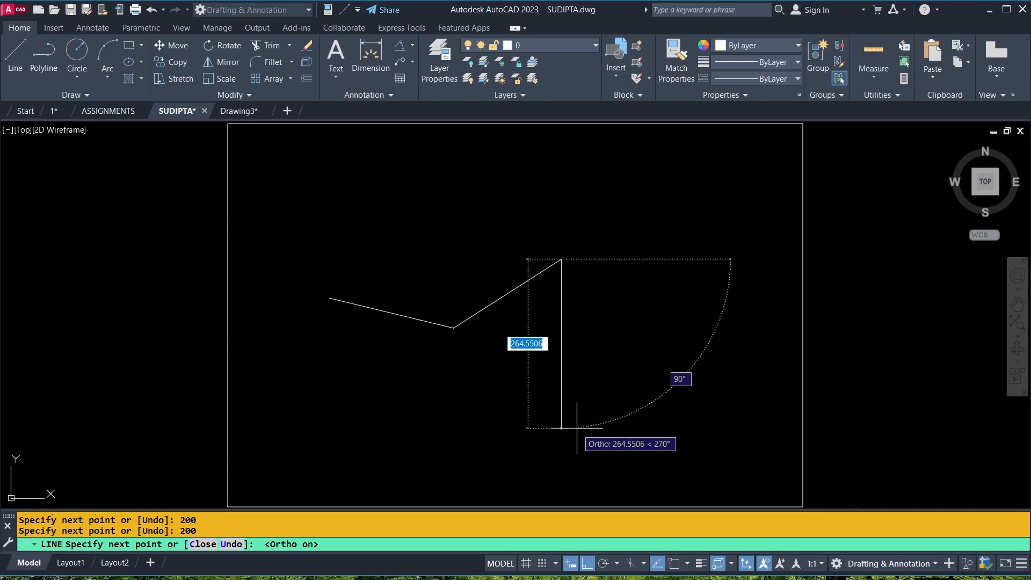
type("1")
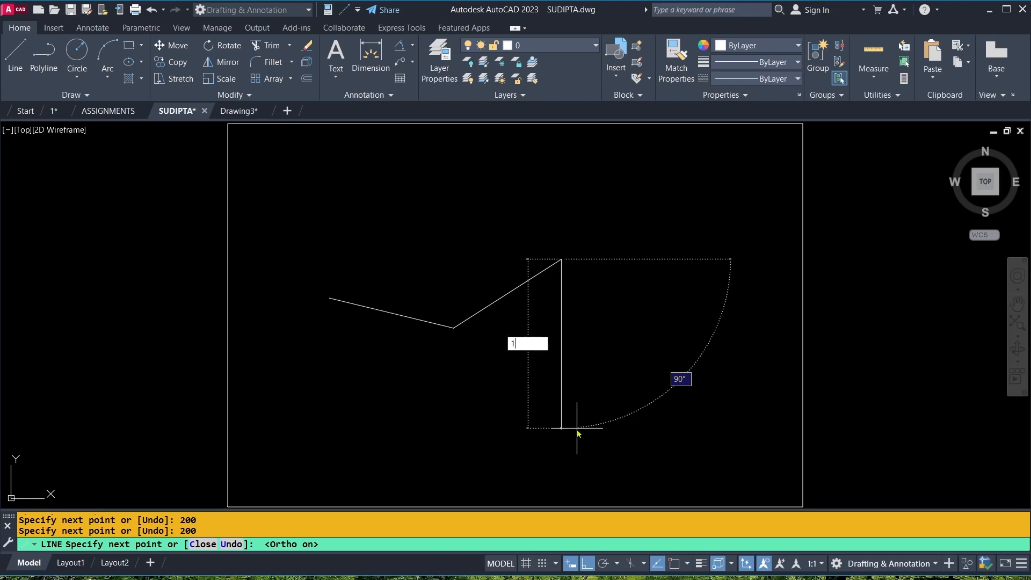
type("50")
key("Return")
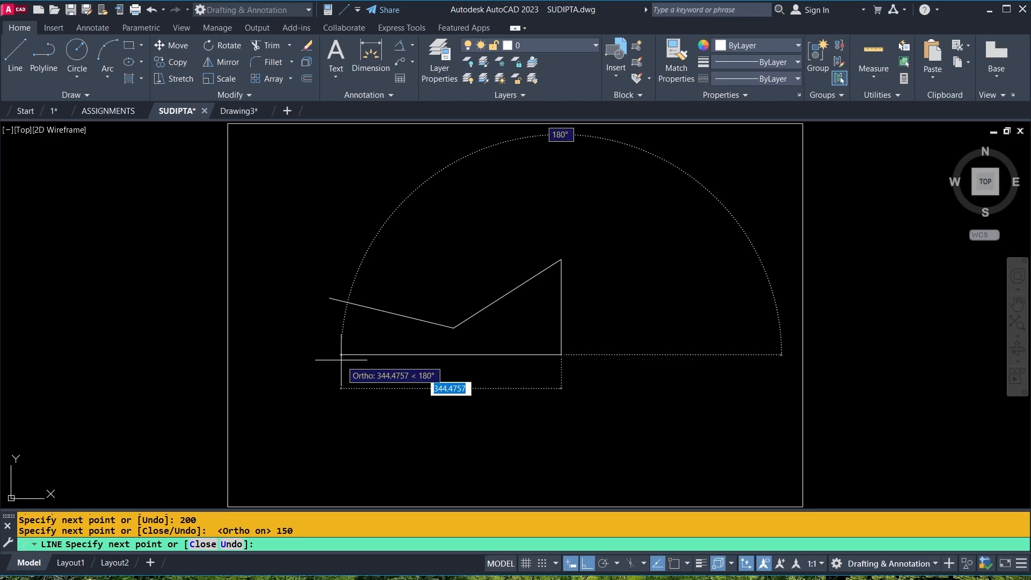
key("Escape")
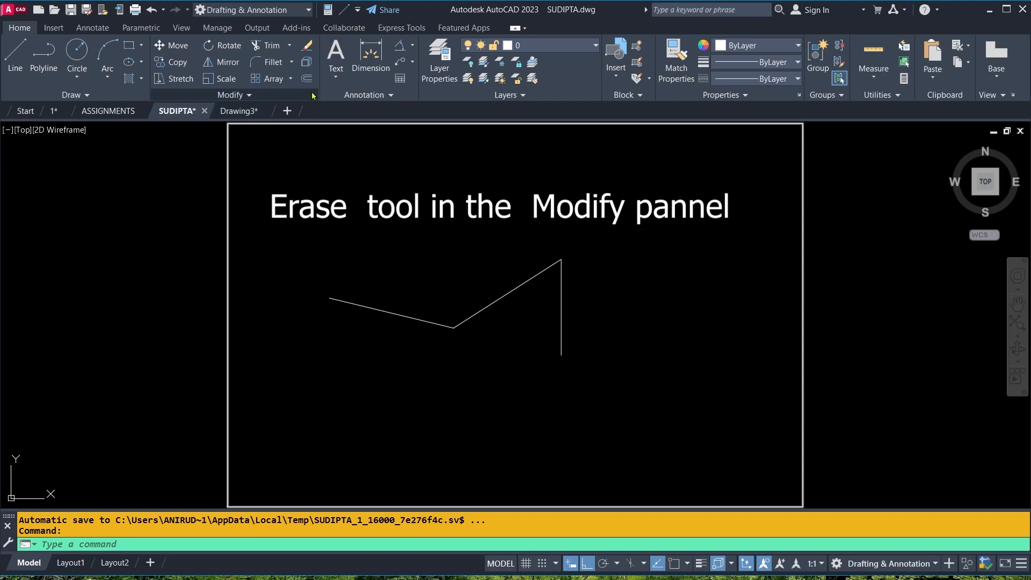
- Erase the three connected lines by selecting each one individually, and undo the erasure
left_click(308, 47)
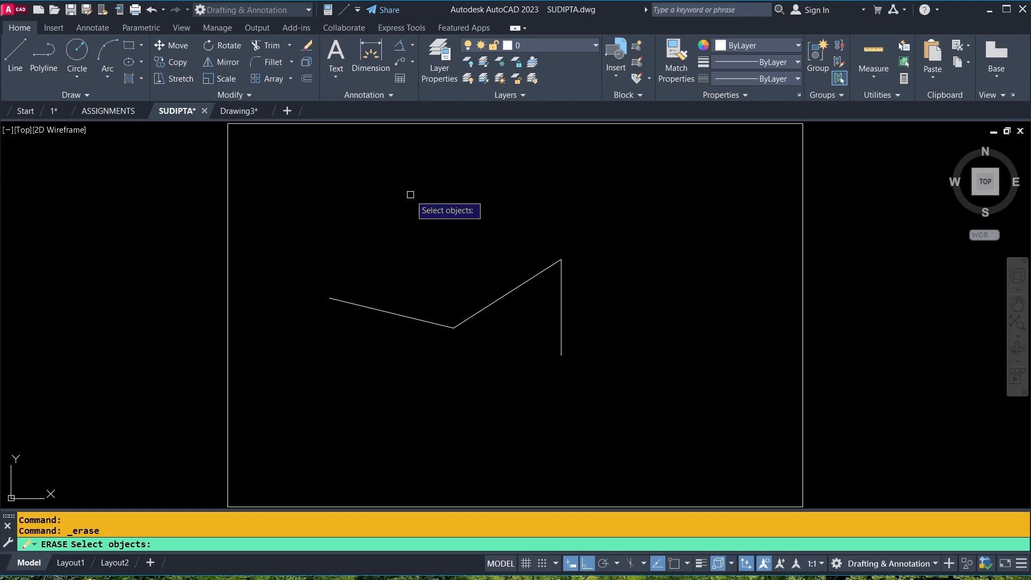
left_click(401, 314)
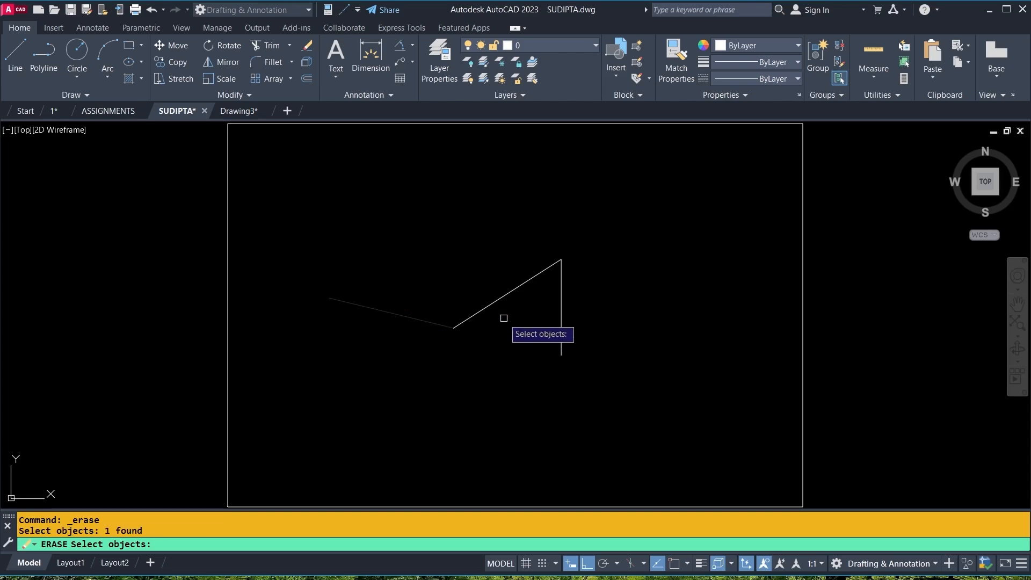
left_click(488, 303)
left_click(559, 310)
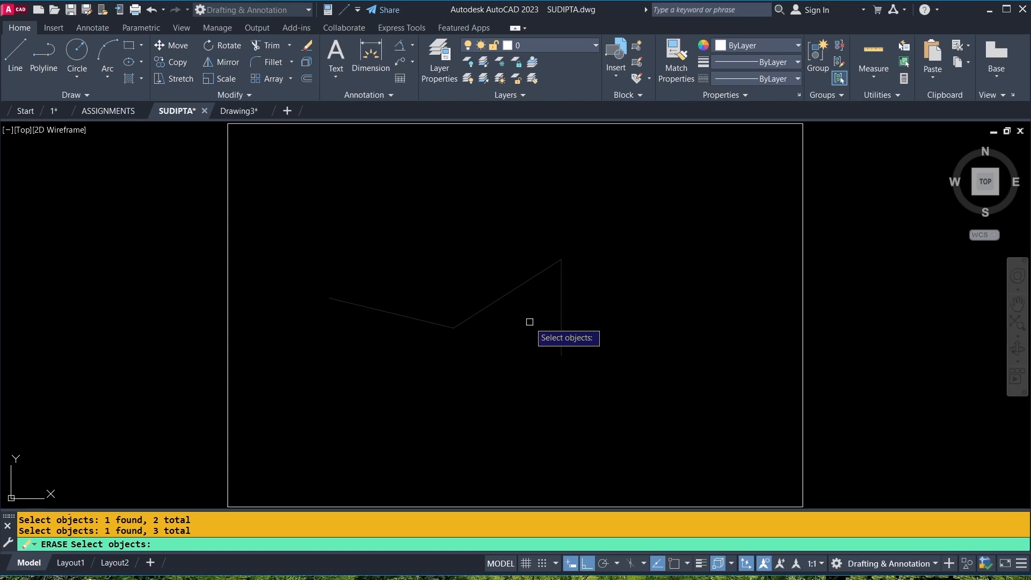
key("Return")
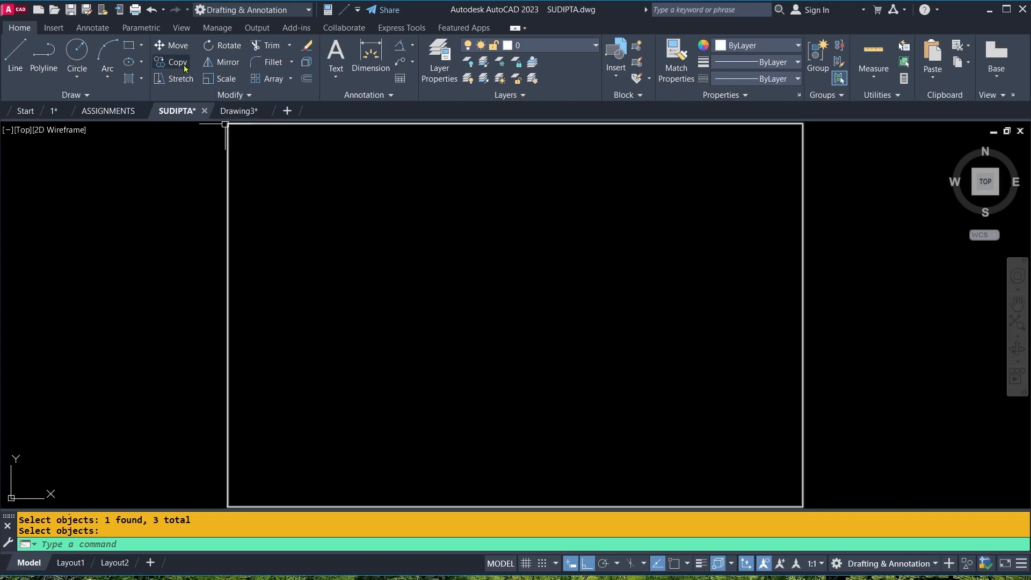
left_click(152, 10)
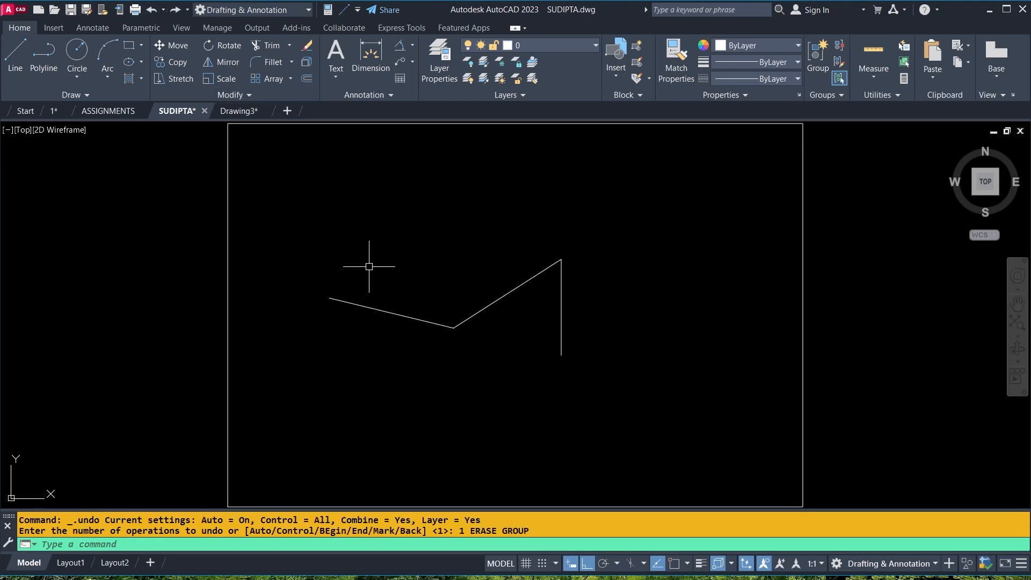
- Erase the three connected lines by enclosing them all in a window selection, and undo the erasure
left_click(307, 47)
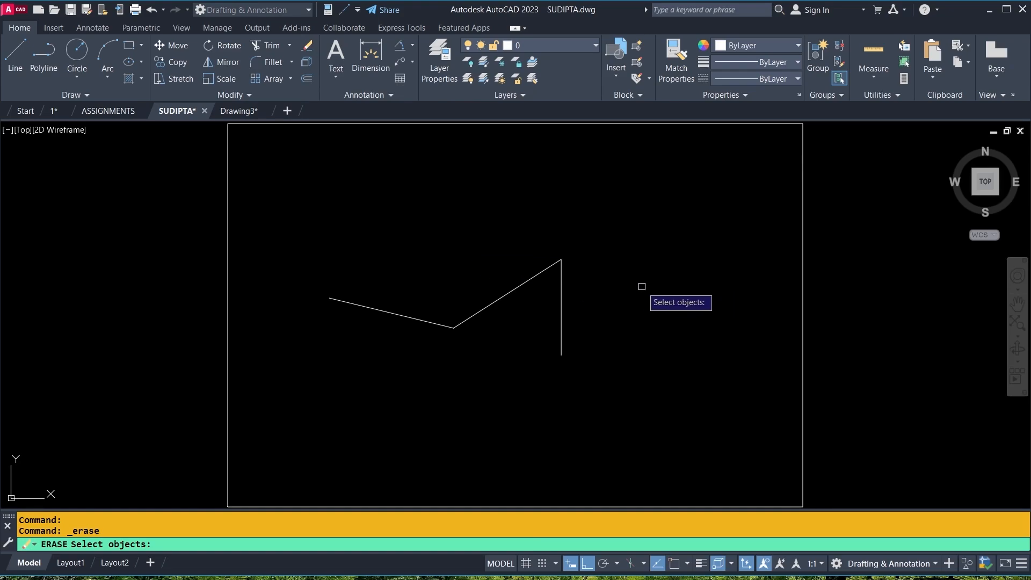
left_click(285, 209)
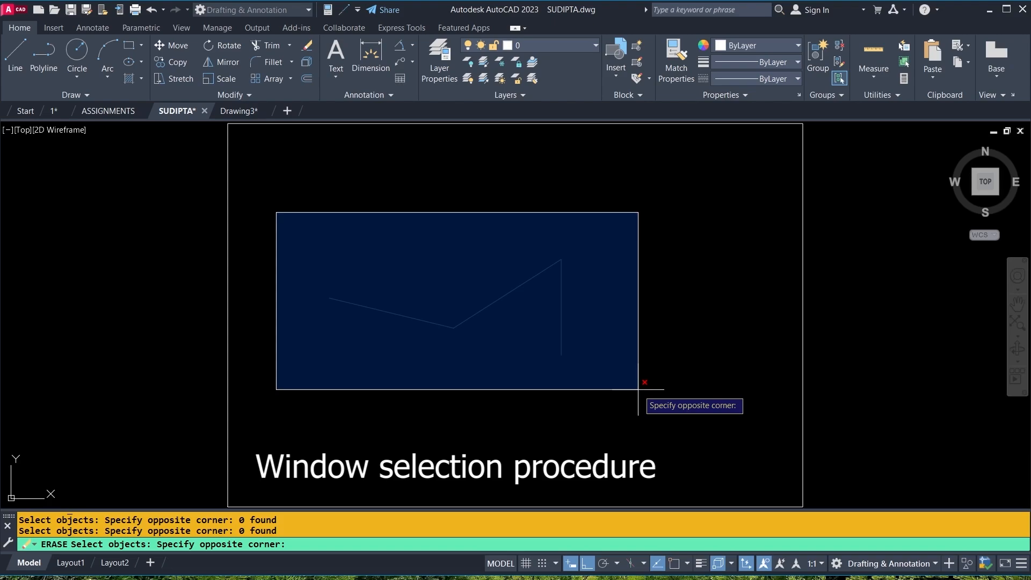
left_click(638, 390)
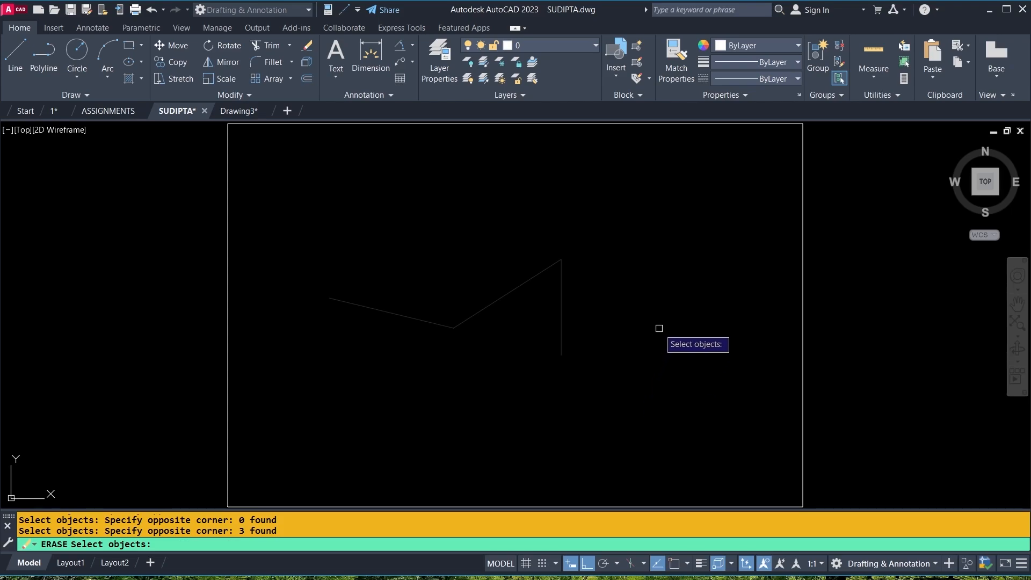
key("Return")
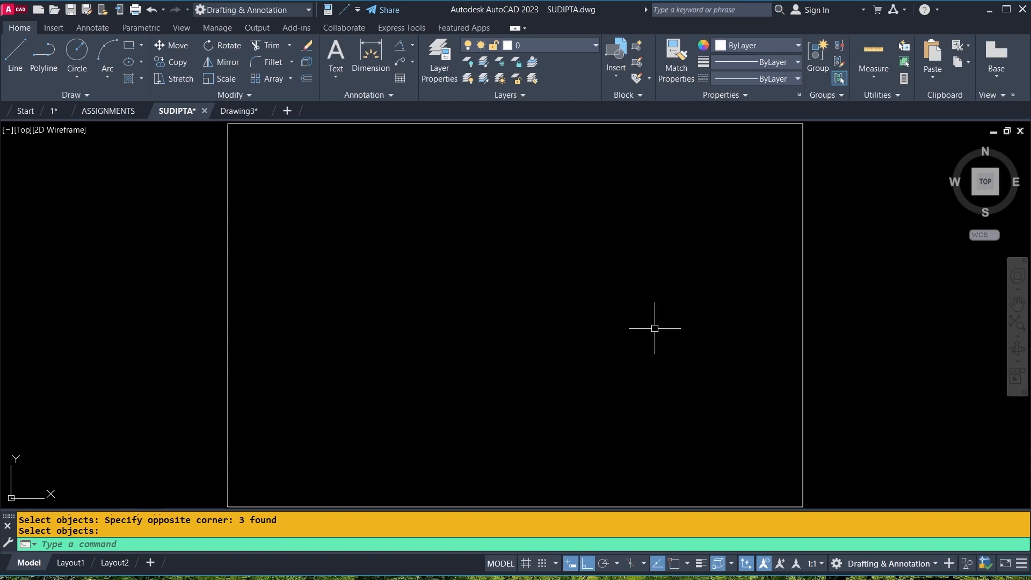
left_click(151, 10)
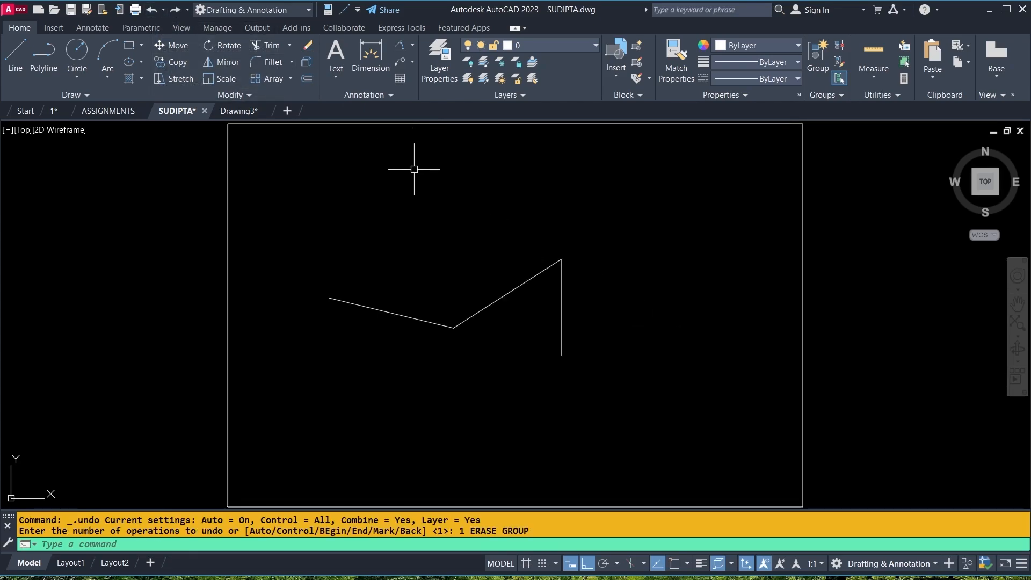
- Erase the three connected lines with a crossing selection that touches all of them, and undo the erasure
left_click(308, 47)
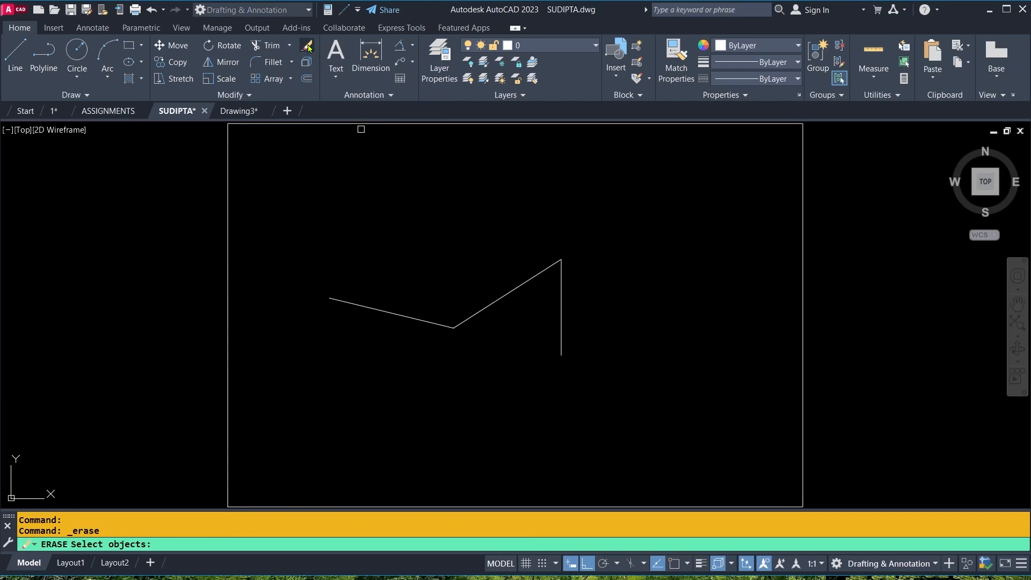
left_click(639, 217)
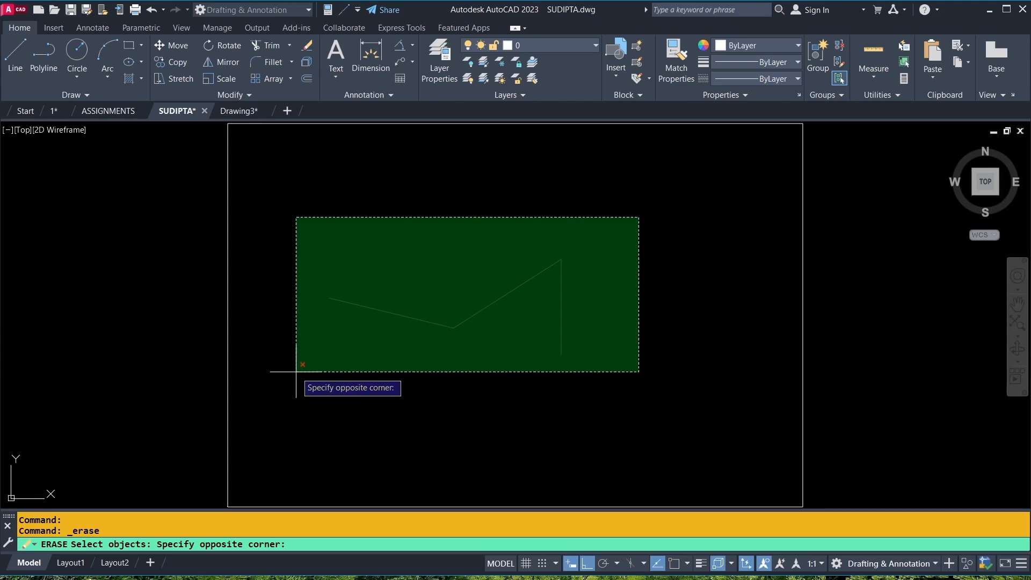
left_click(361, 314)
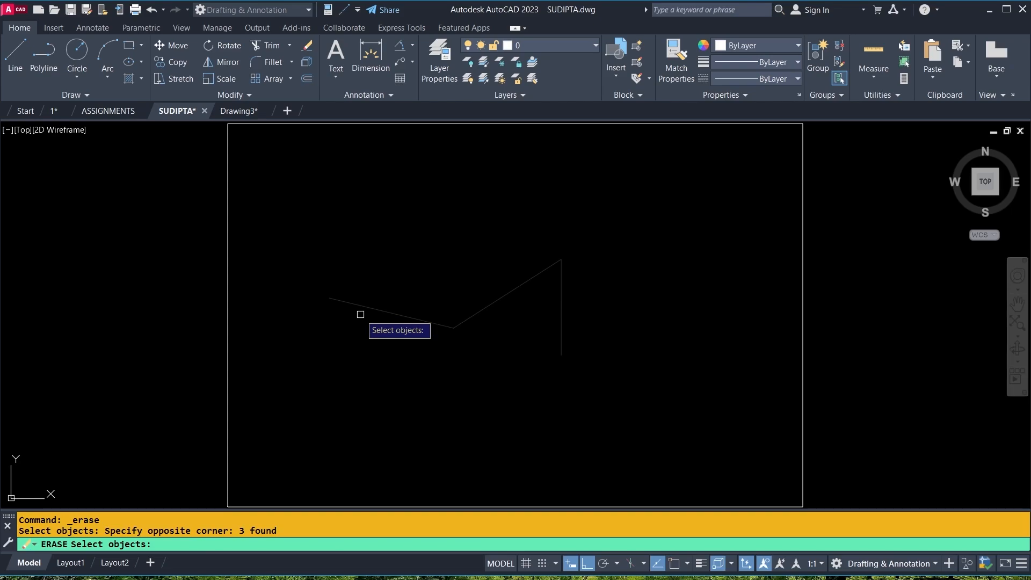
key("Return")
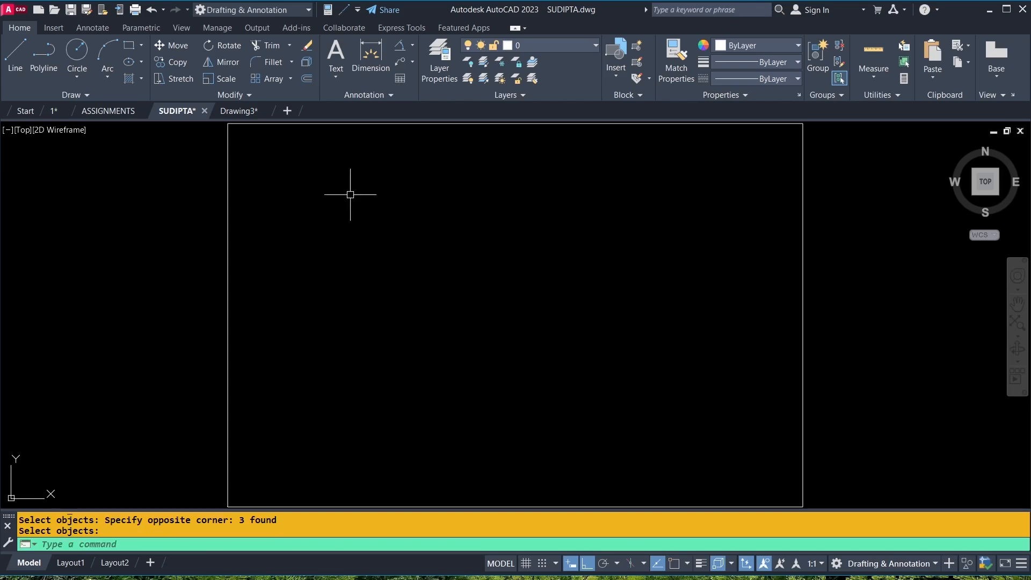
left_click(150, 9)
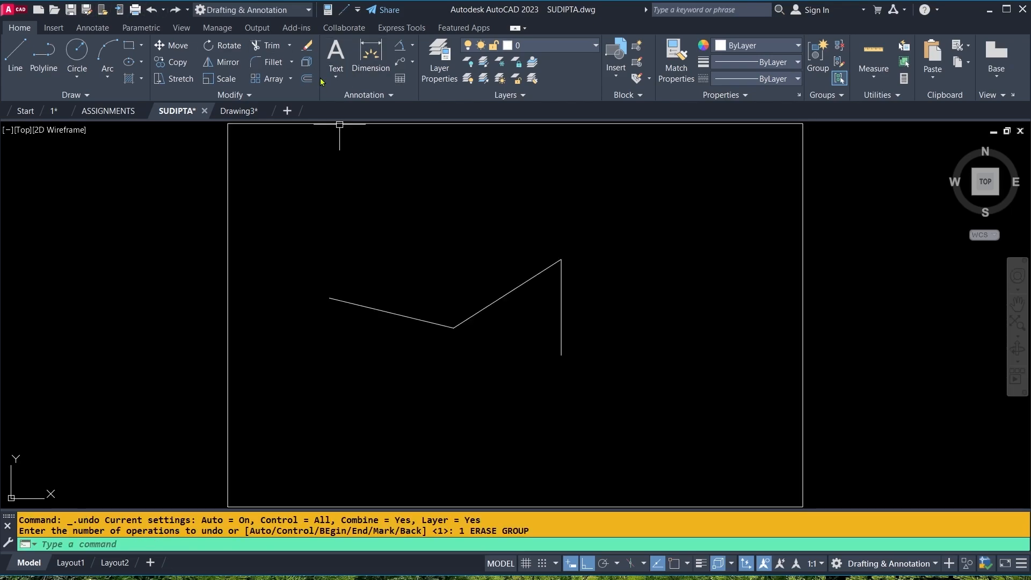
- Within Erase, compare window selections that only partly enclose the three lines with a crossing selection touching them, and cancel the command
left_click(307, 45)
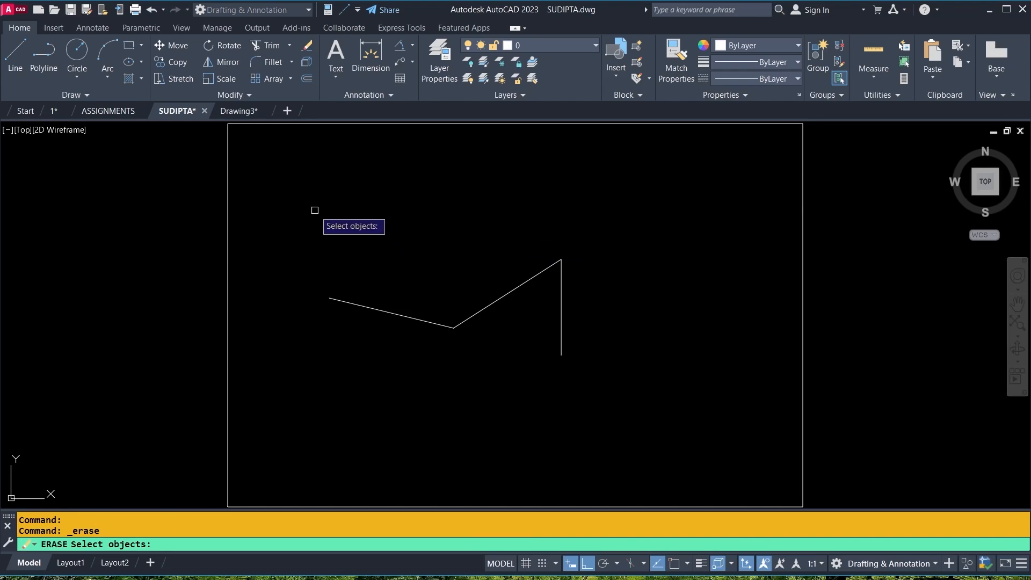
left_click(282, 205)
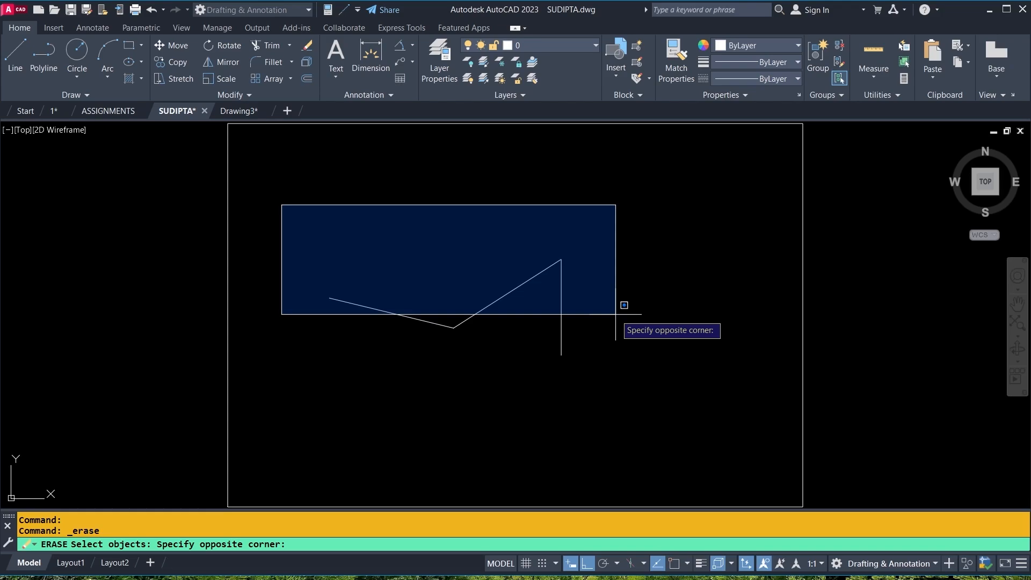
left_click(615, 314)
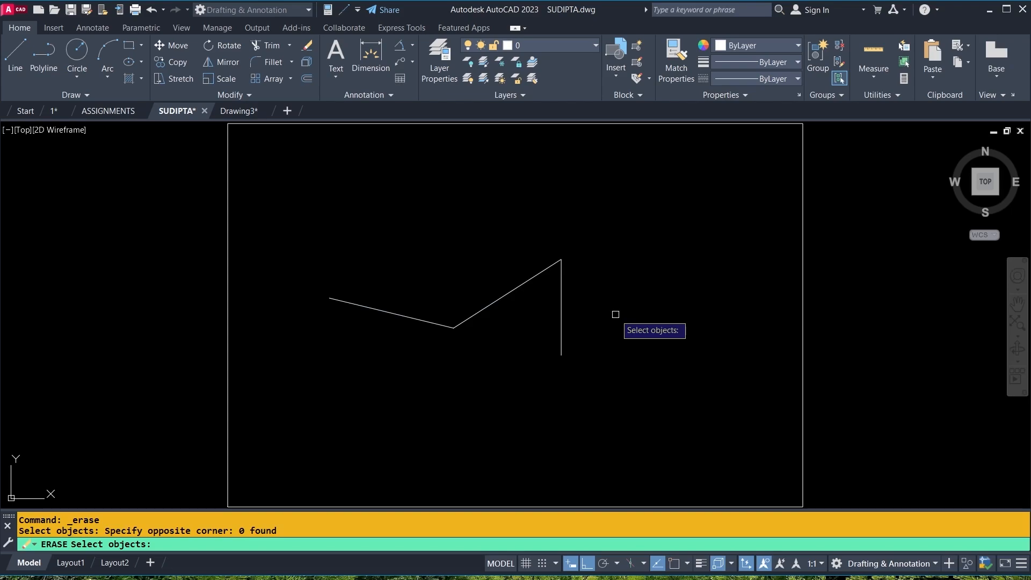
left_click(274, 206)
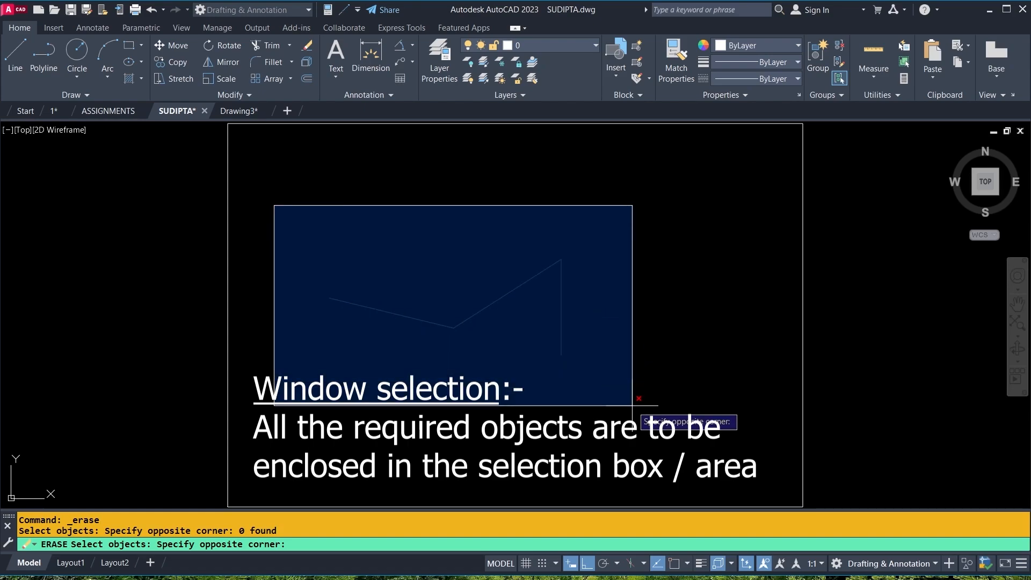
left_click(639, 304)
left_click(687, 219)
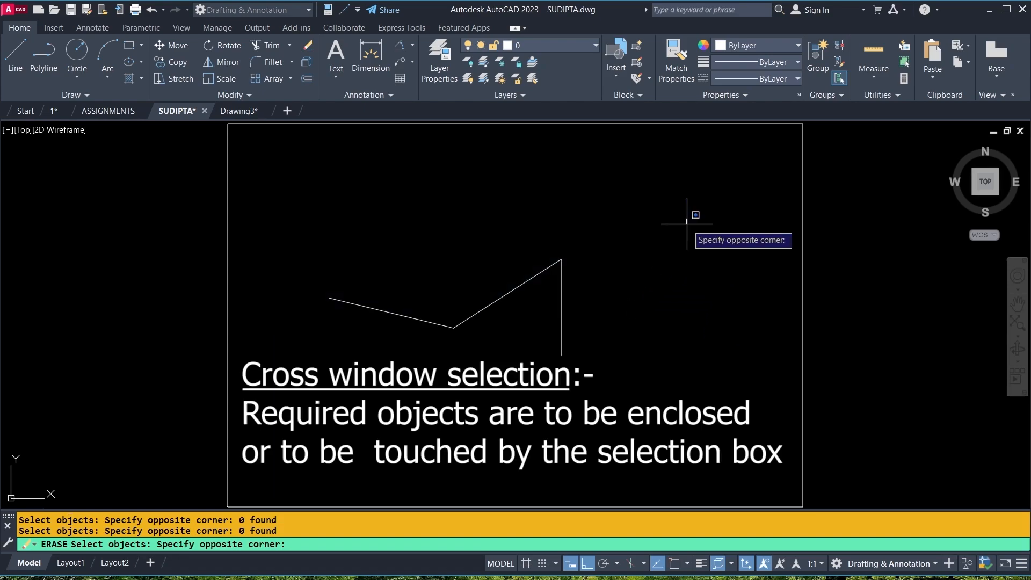
left_click(371, 320)
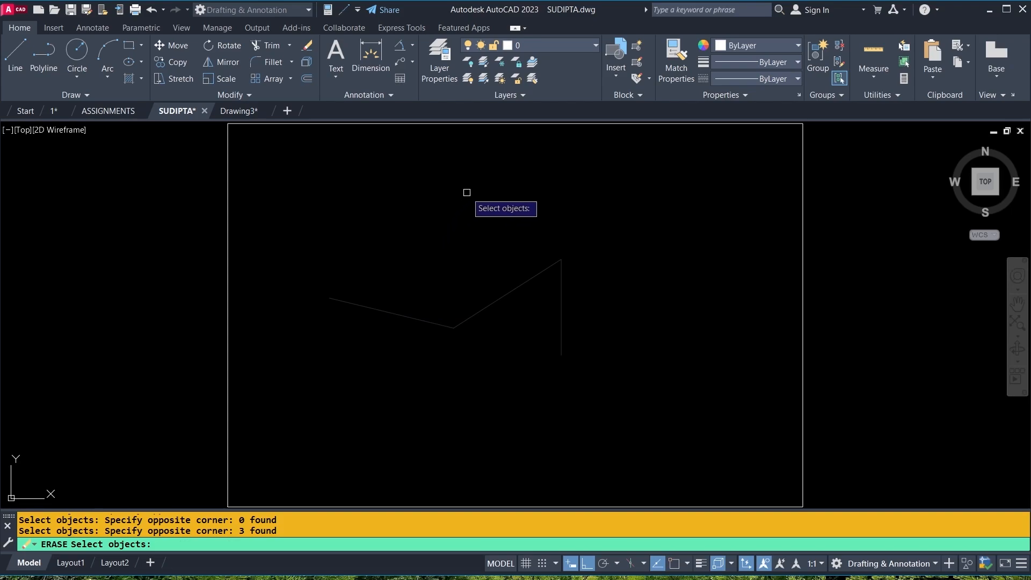
key("Escape")
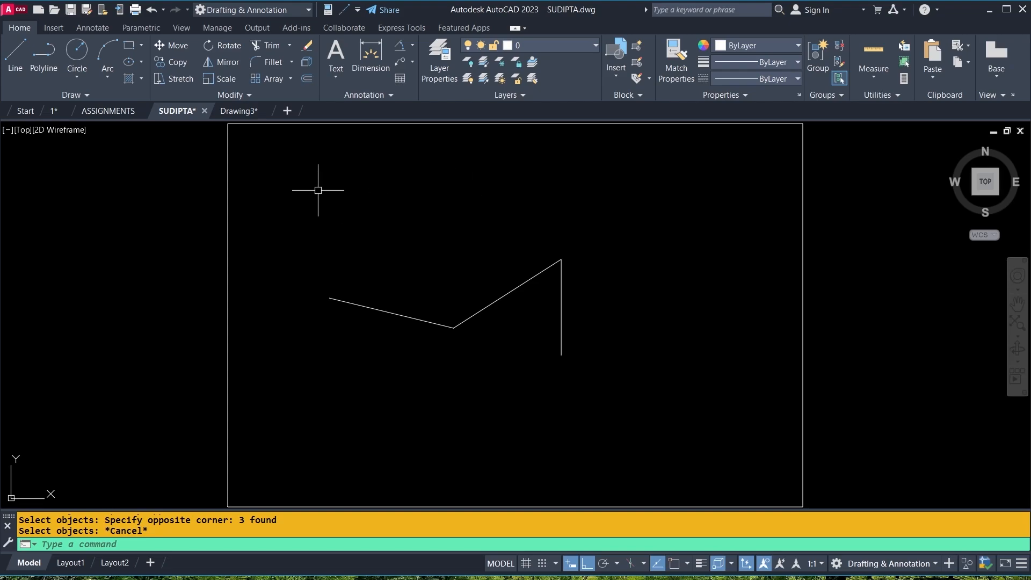
- Draw a circle with a radius of about 17 units just above the first sloping line
left_click(77, 49)
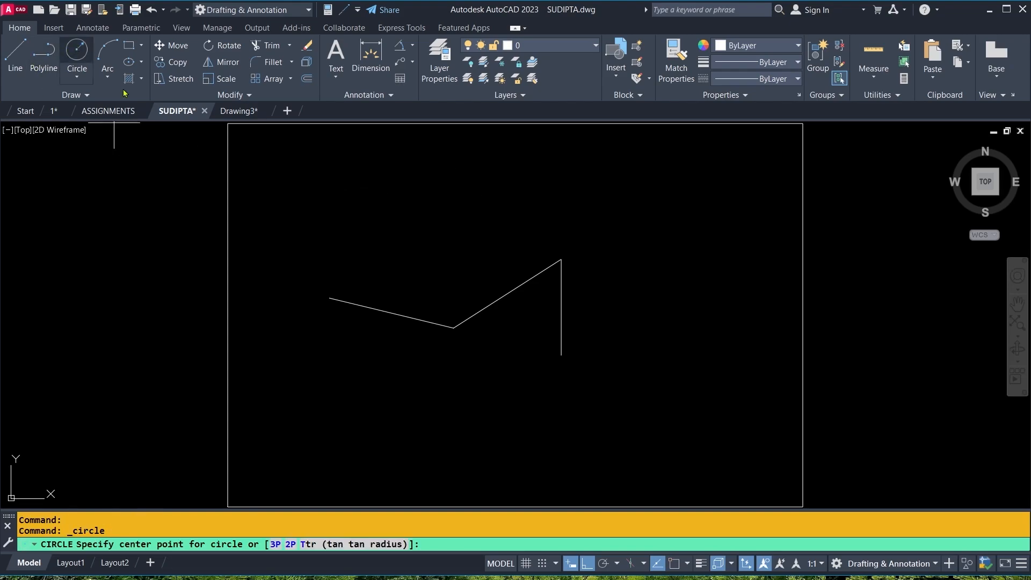
left_click(393, 295)
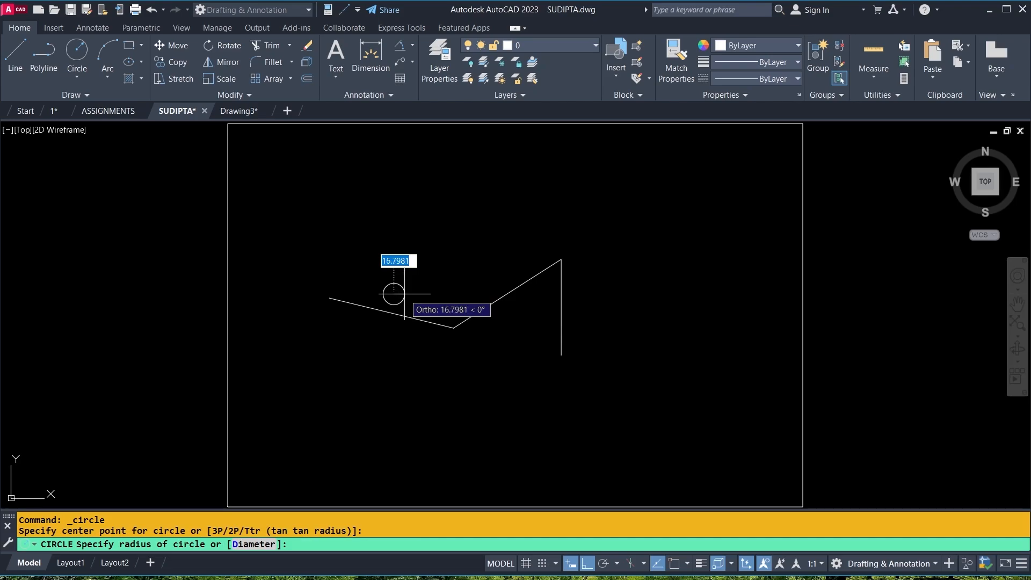
left_click(404, 294)
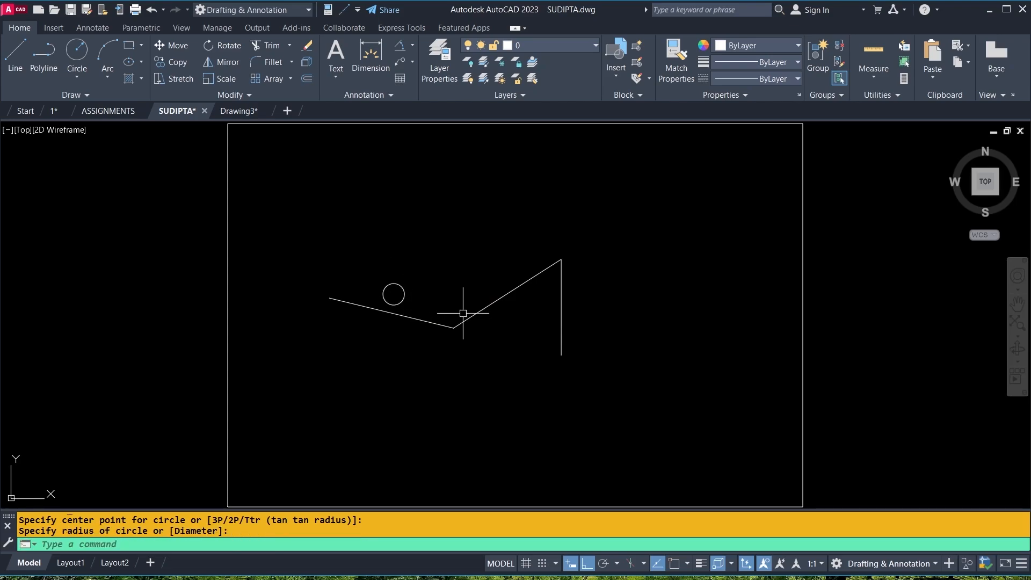
- Copy the circle from its center to five spots around the first two lines, turning Ortho off after the copy directly below it
left_click(166, 63)
left_click(395, 285)
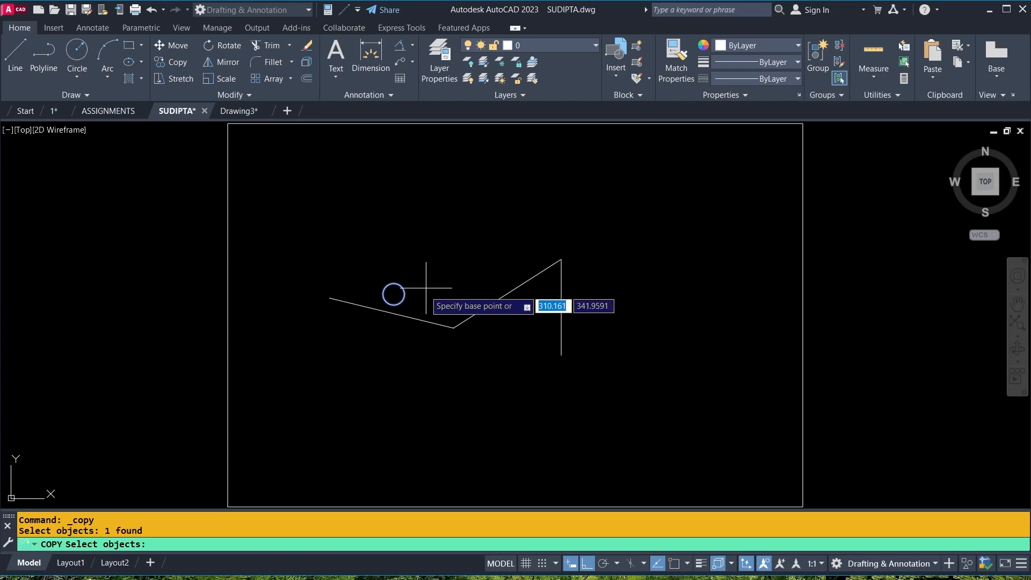
key("Return")
left_click(393, 294)
left_click(393, 339)
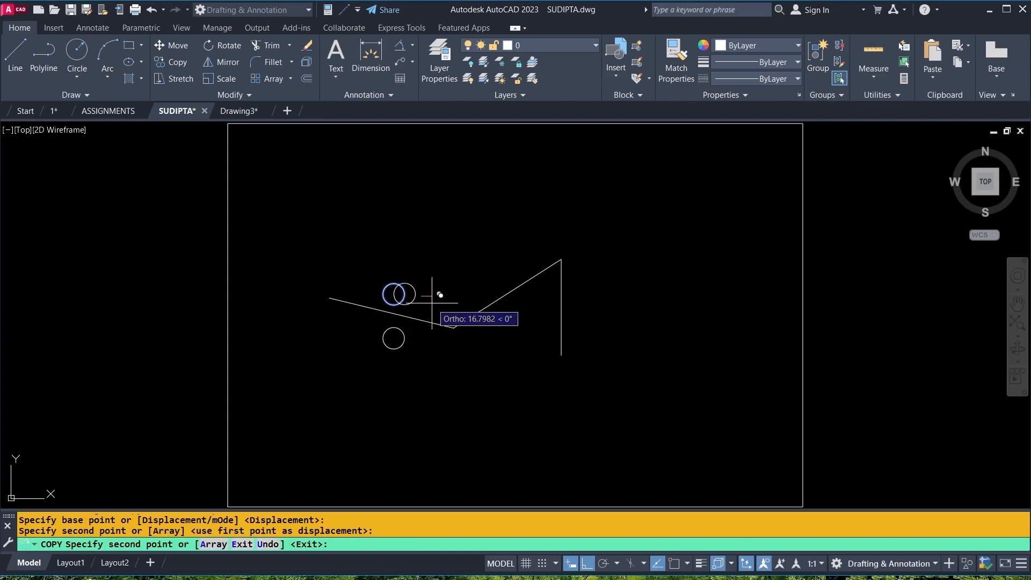
key("F8")
left_click(429, 293)
left_click(423, 339)
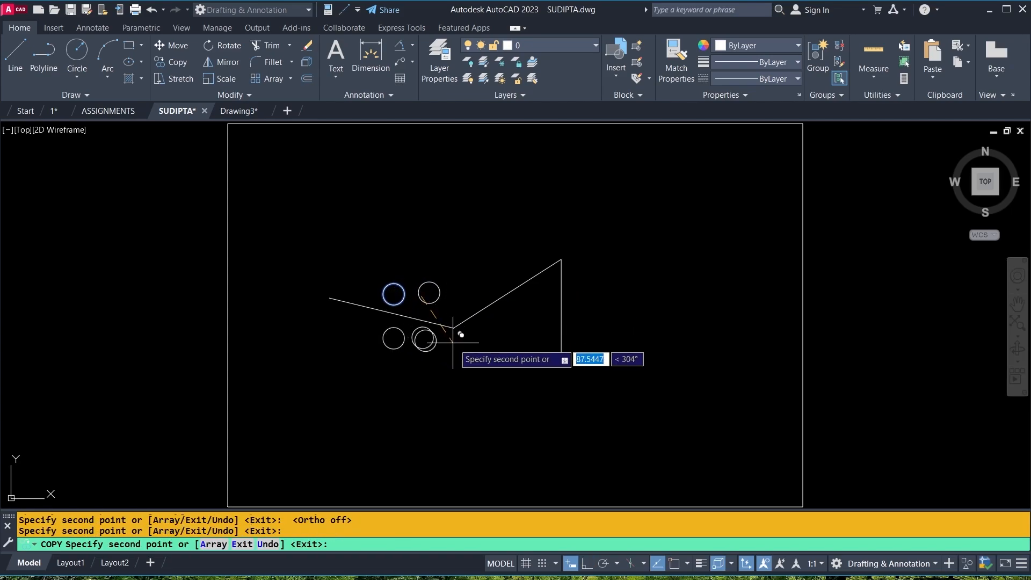
left_click(473, 343)
left_click(471, 281)
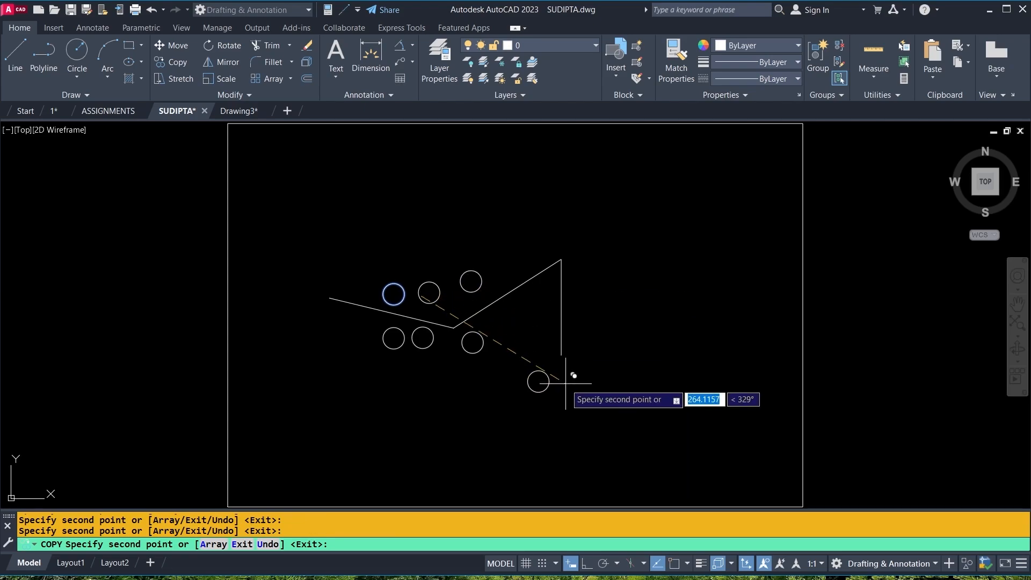
key("Return")
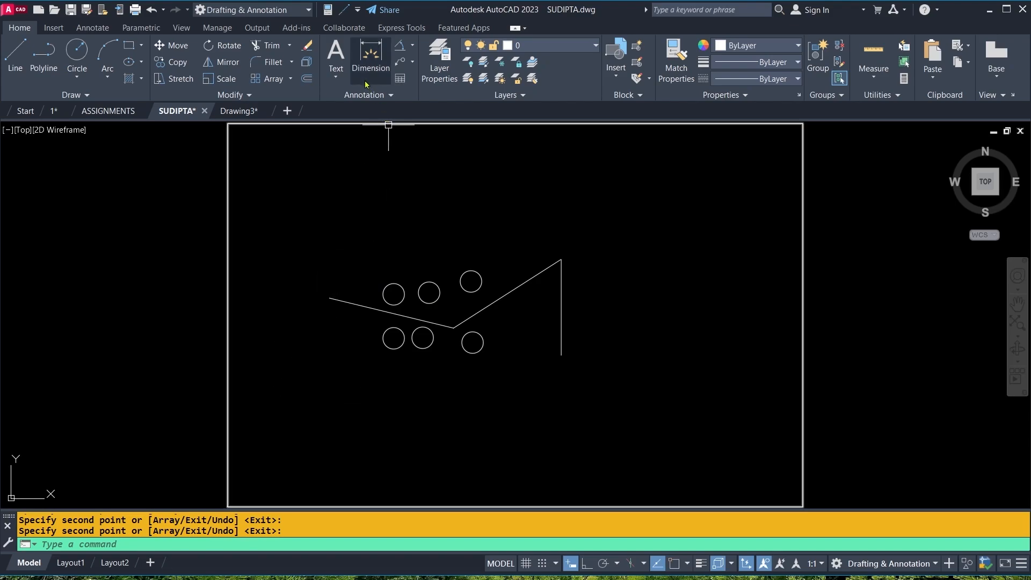
- Erase only the six circles by enclosing them in a window selection, and undo the erasure
left_click(307, 47)
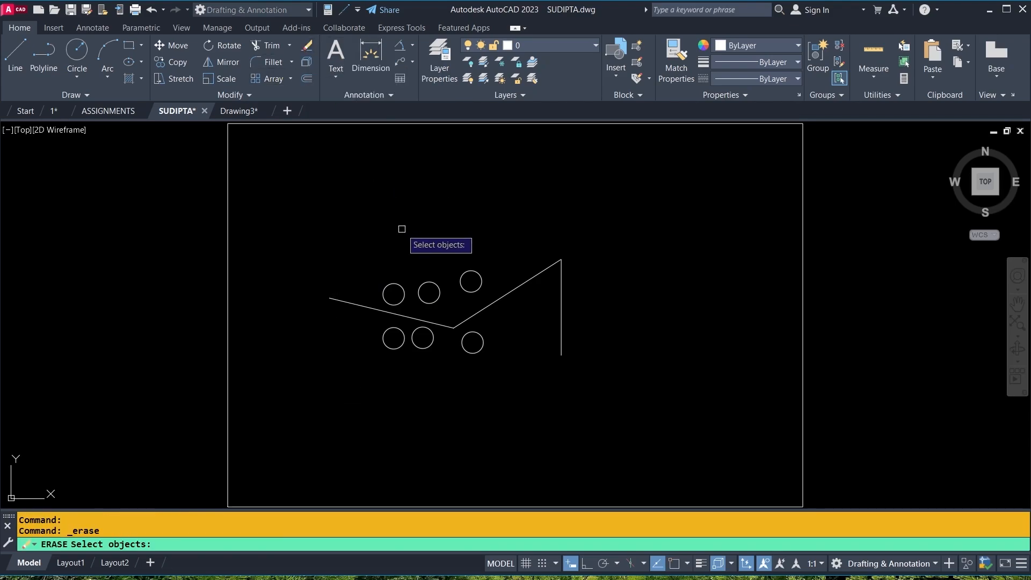
left_click(367, 259)
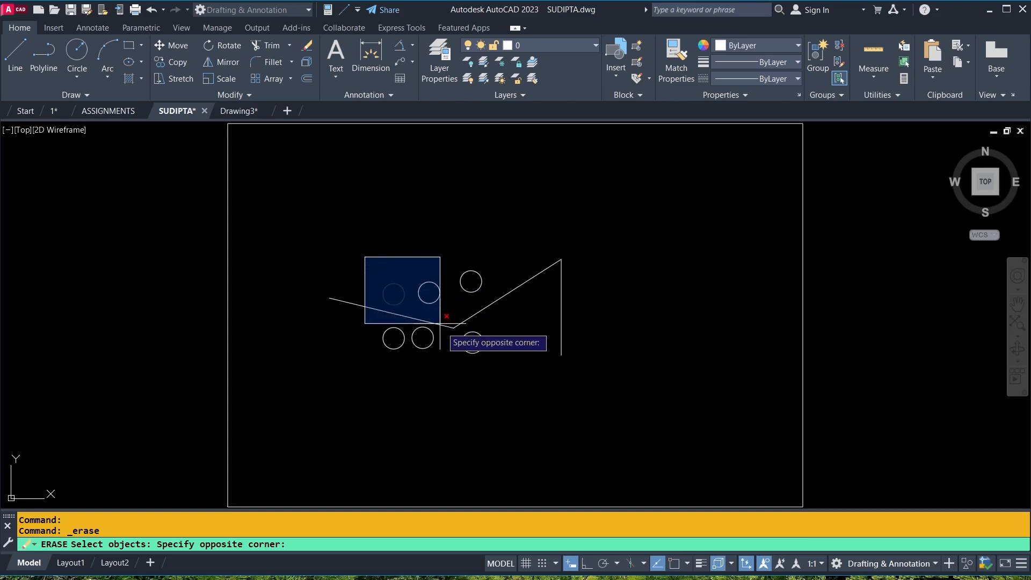
left_click(500, 363)
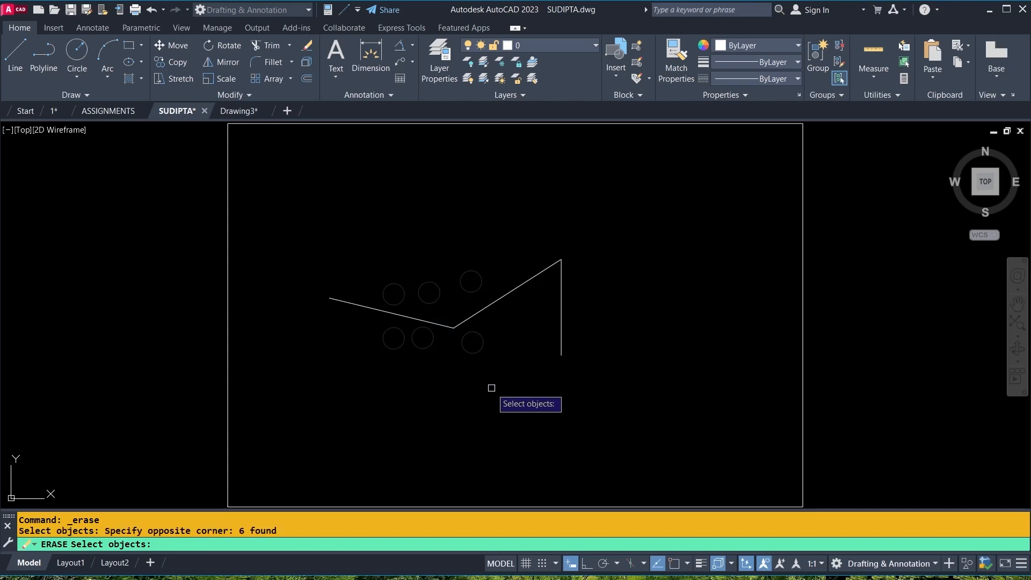
key("Return")
left_click(151, 10)
- Within Erase, preview a crossing selection over the circles and sloping lines, then complete crossing selections over empty space only
left_click(307, 46)
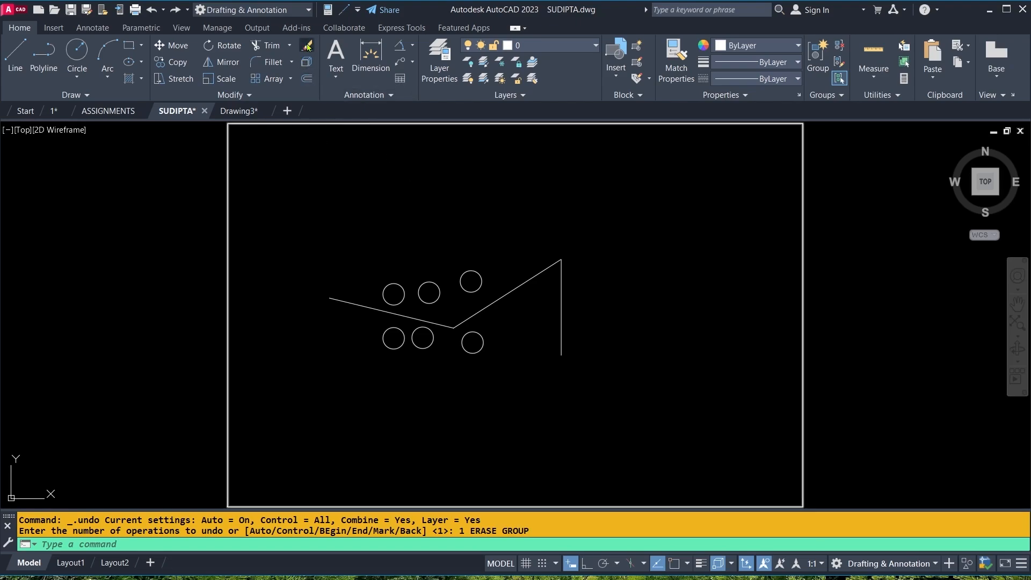
left_click(515, 247)
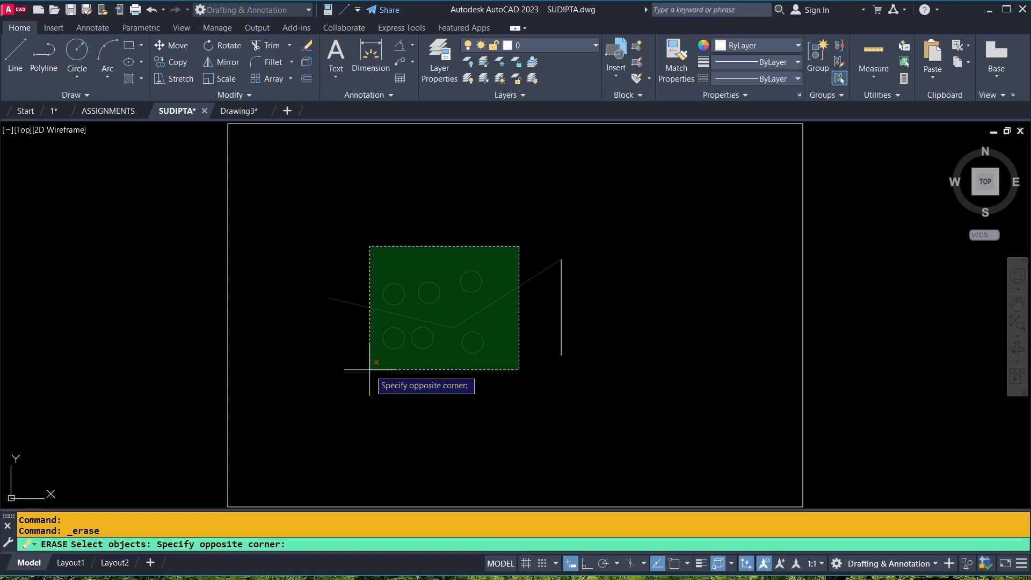
left_click(451, 203)
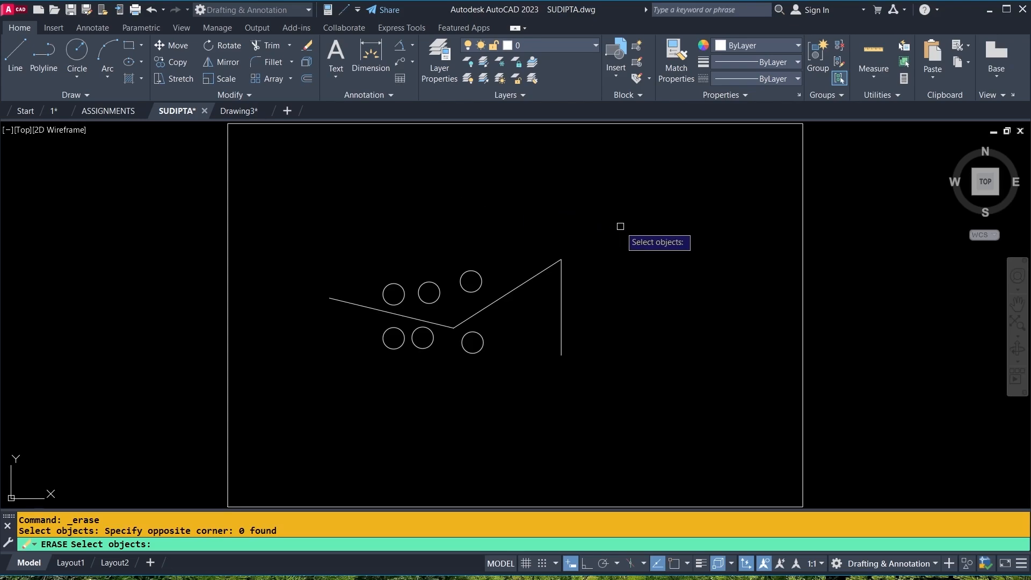
left_click(733, 173)
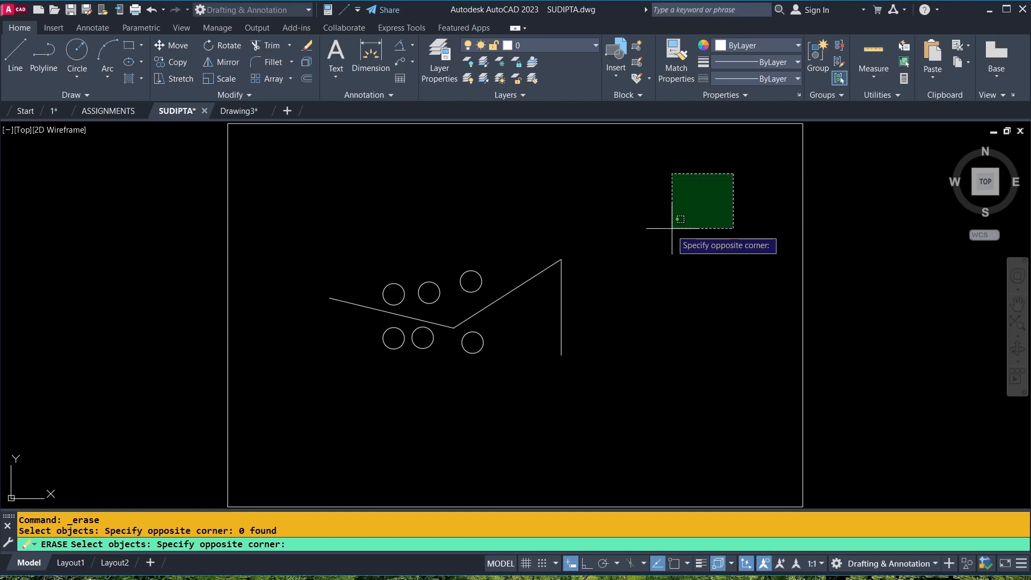
left_click(607, 283)
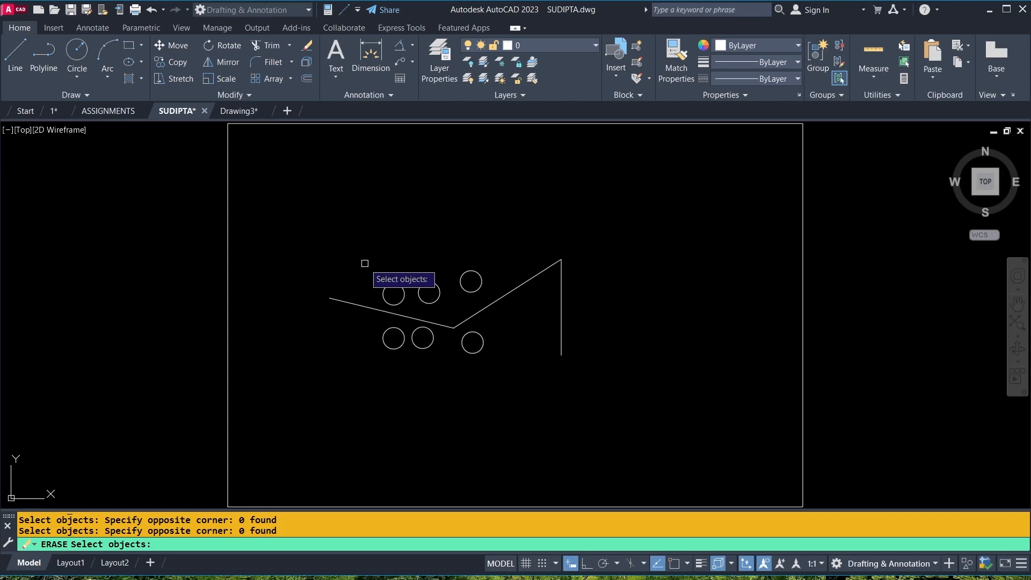
- Erase all six circles by enclosing them in a window selection that only partly covers the sloping lines
left_click(354, 235)
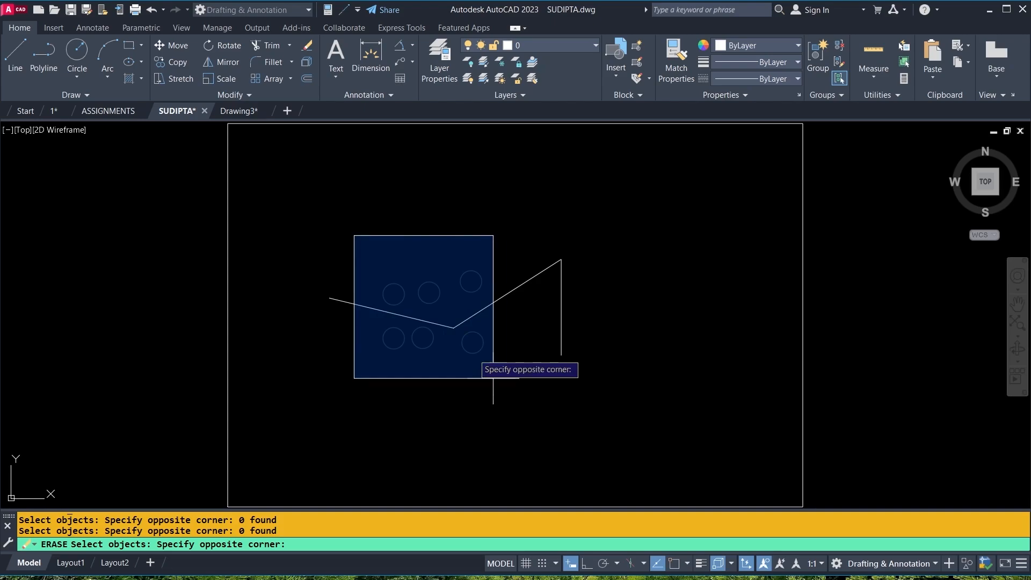
left_click(524, 387)
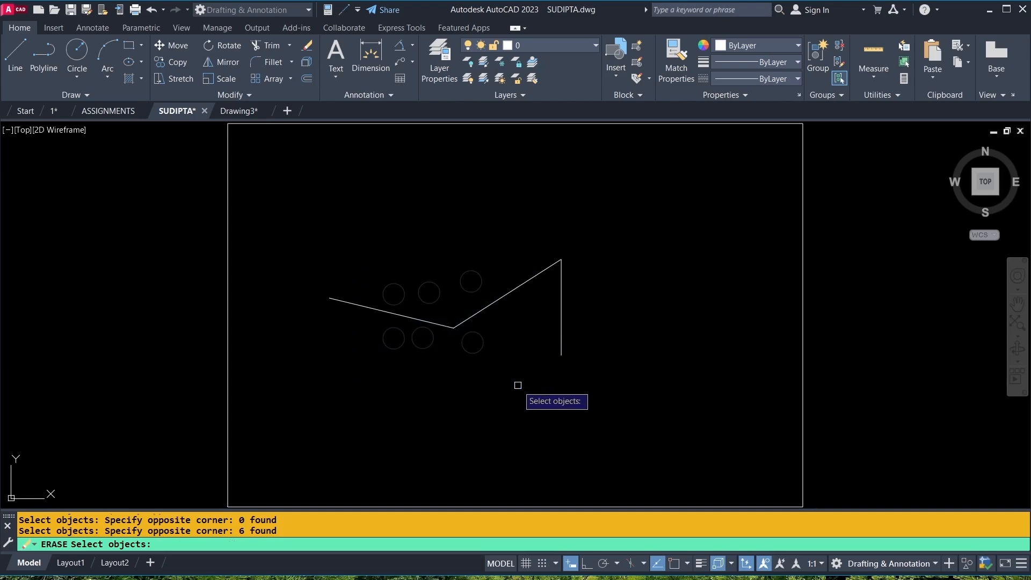
key("Return")
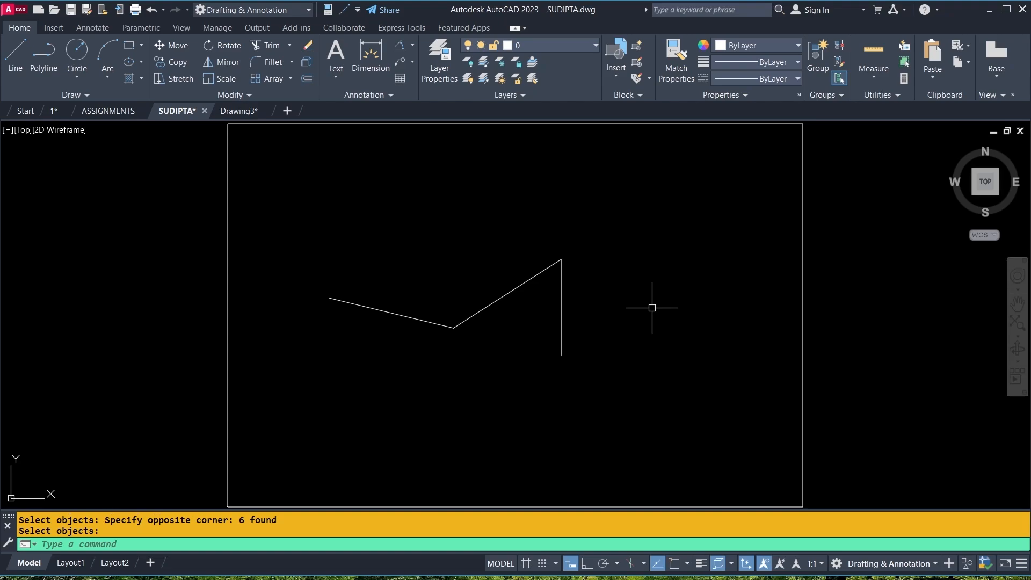
- Erase the two sloping lines by selecting them before starting the Erase command
left_click(399, 316)
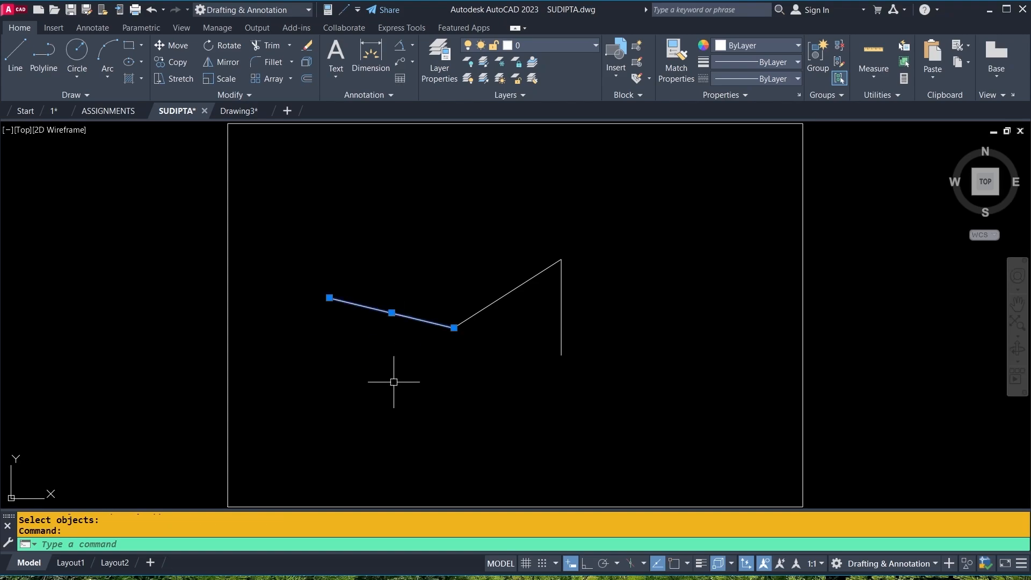
left_click(494, 303)
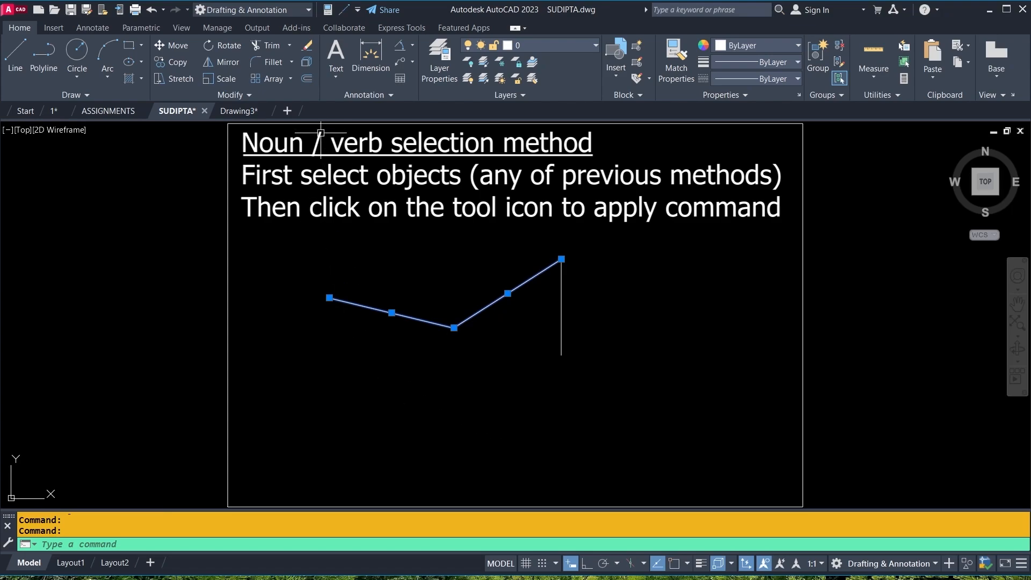
left_click(309, 47)
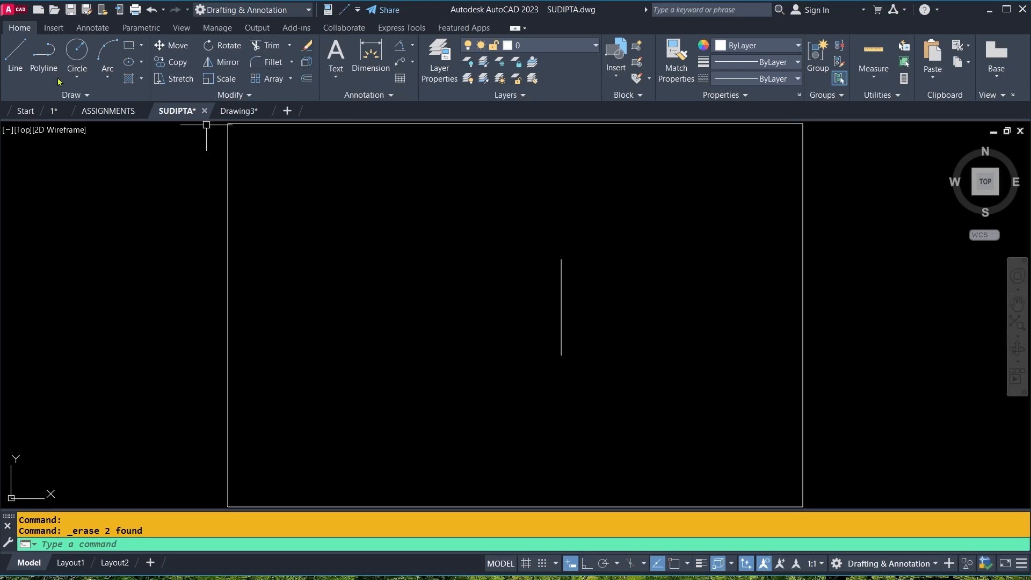
- Draw a circle with a radius of about 113 units beside the vertical line, and erase it by selecting it before the command
left_click(76, 51)
left_click(428, 327)
left_click(461, 266)
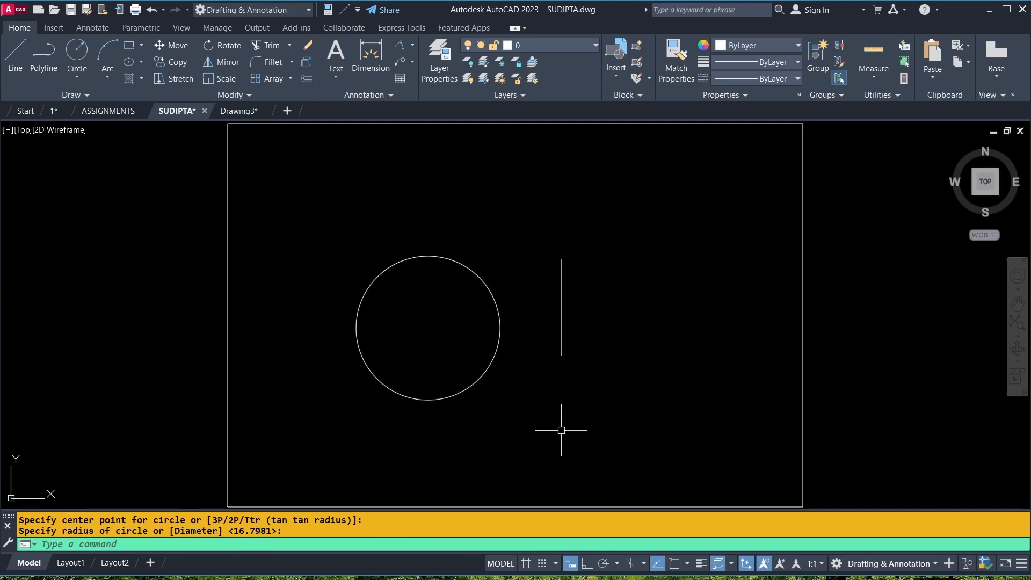
left_click(479, 380)
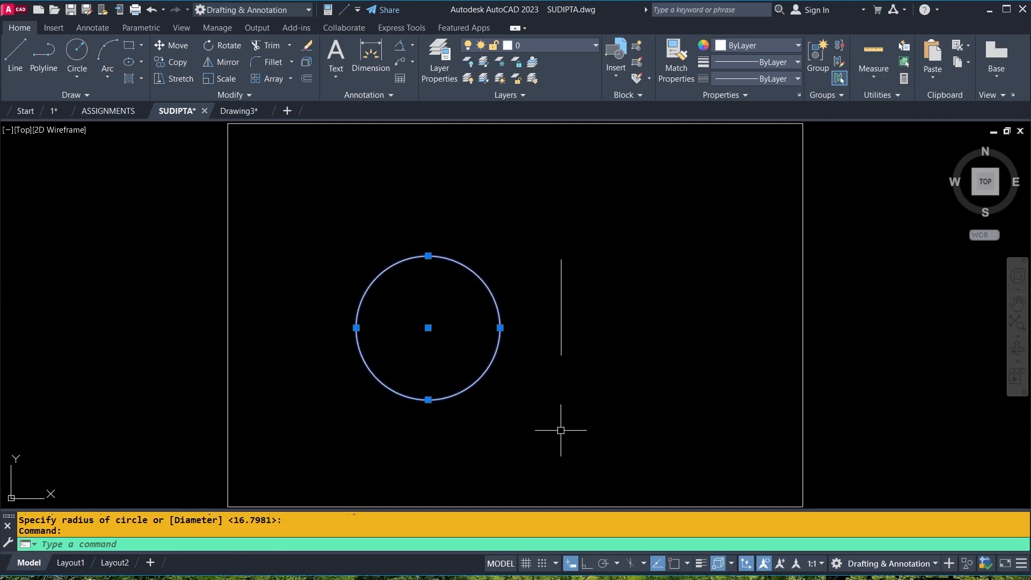
left_click(308, 48)
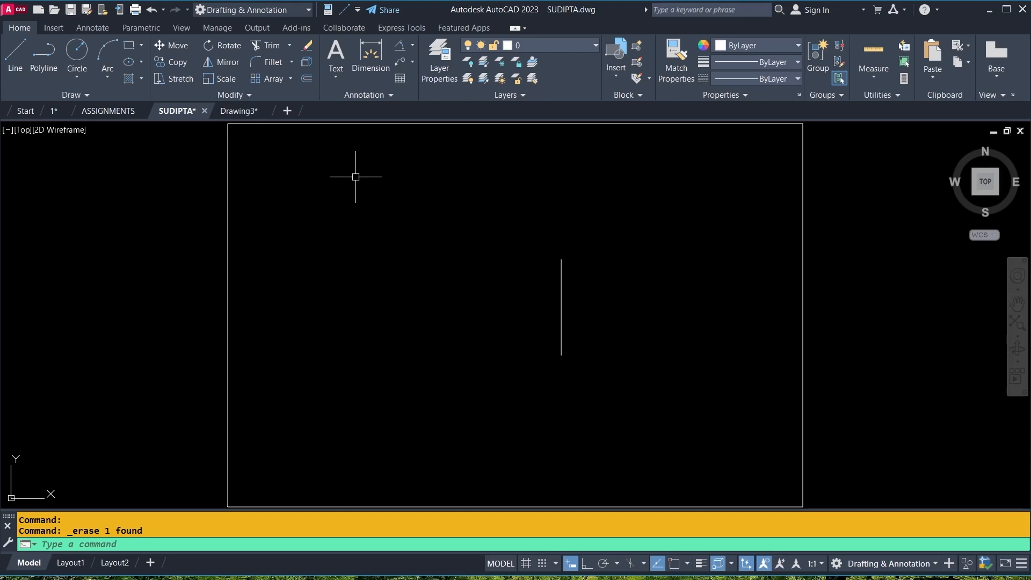
- Disable Noun/verb selection in the selection settings of the program options and apply the change
right_click(384, 176)
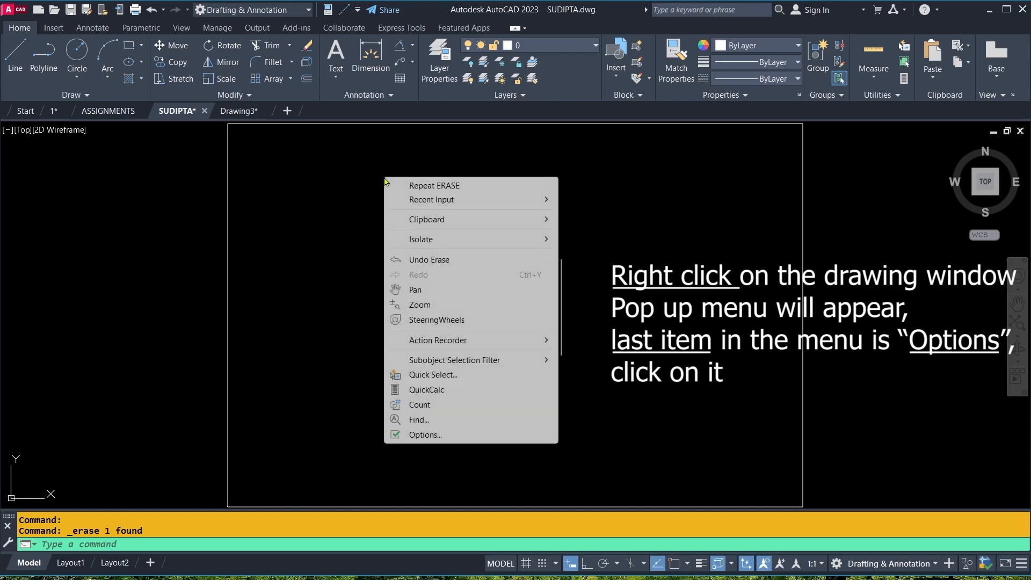
left_click(424, 435)
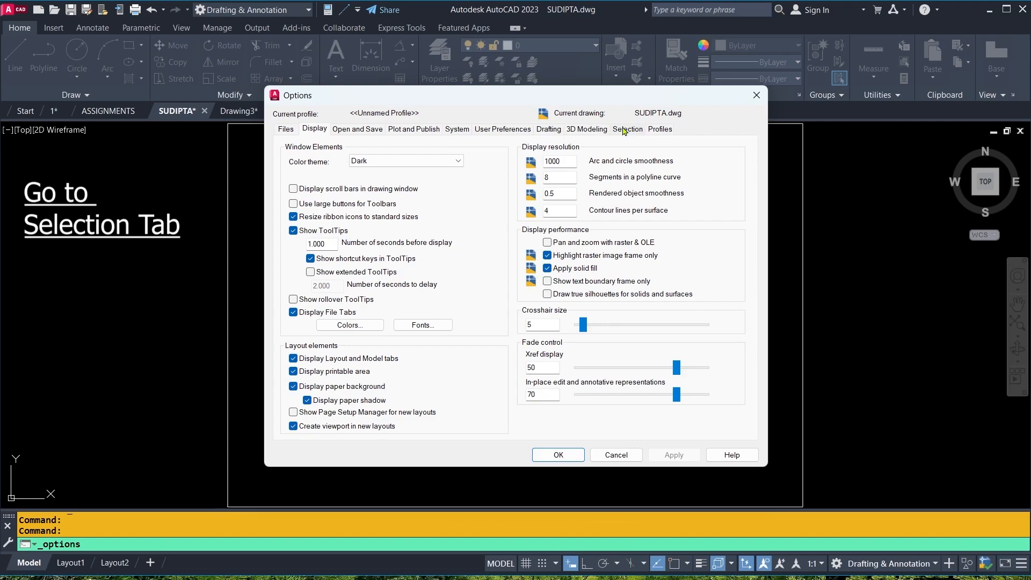
left_click(626, 130)
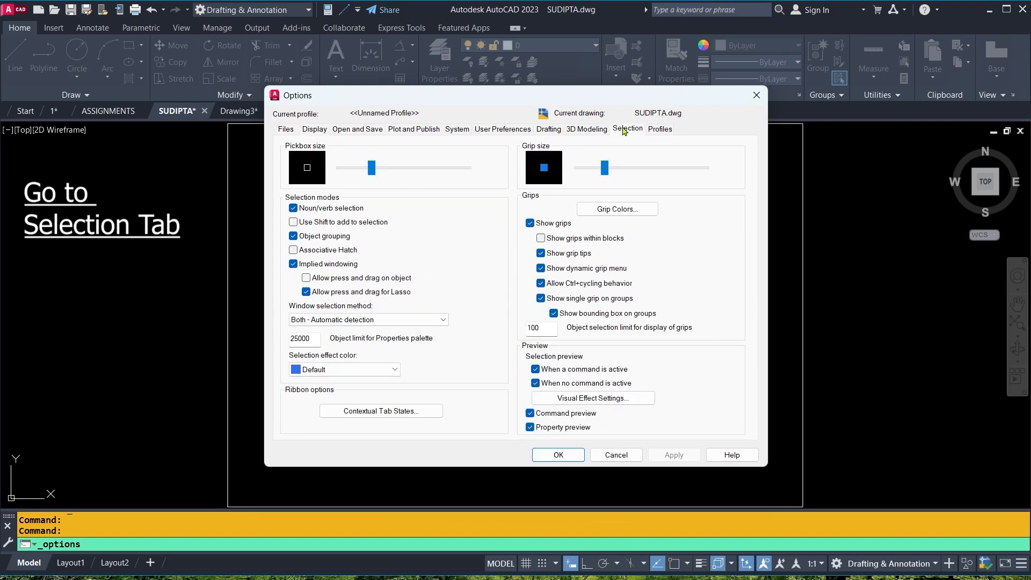
left_click(294, 209)
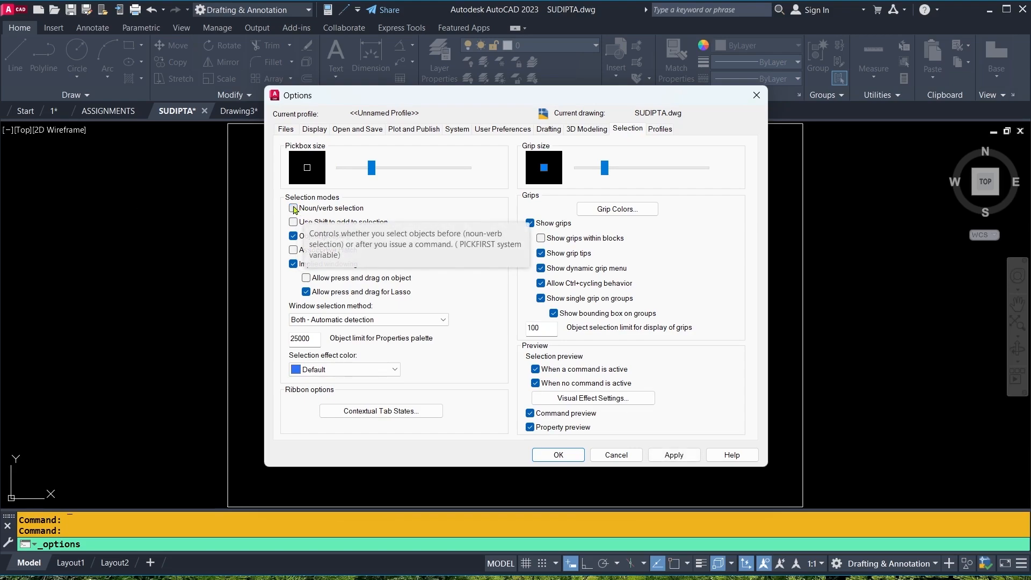
left_click(675, 455)
left_click(562, 457)
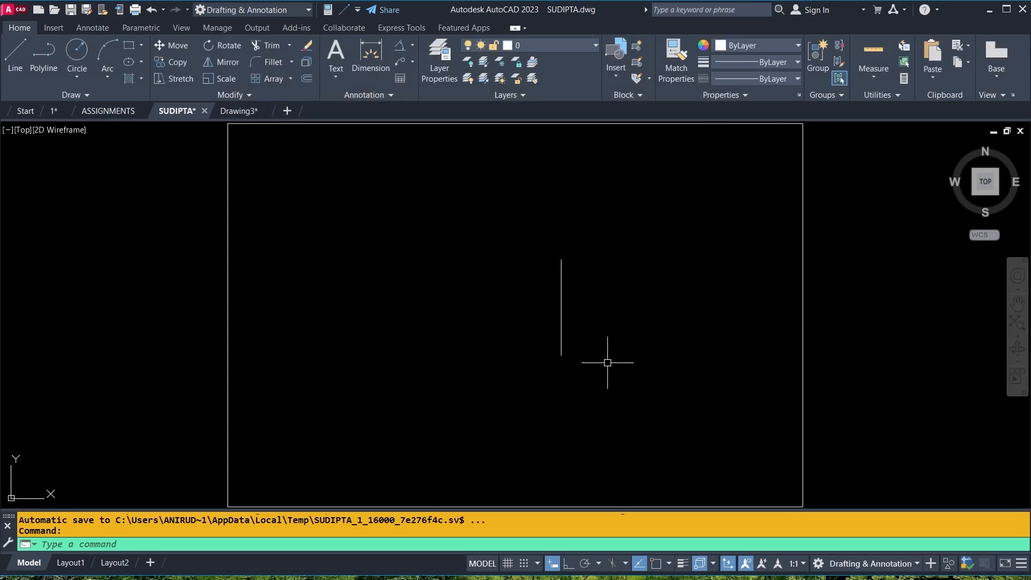
- Try to erase the vertical line by selecting it before starting Erase, and cancel the command
left_click(562, 308)
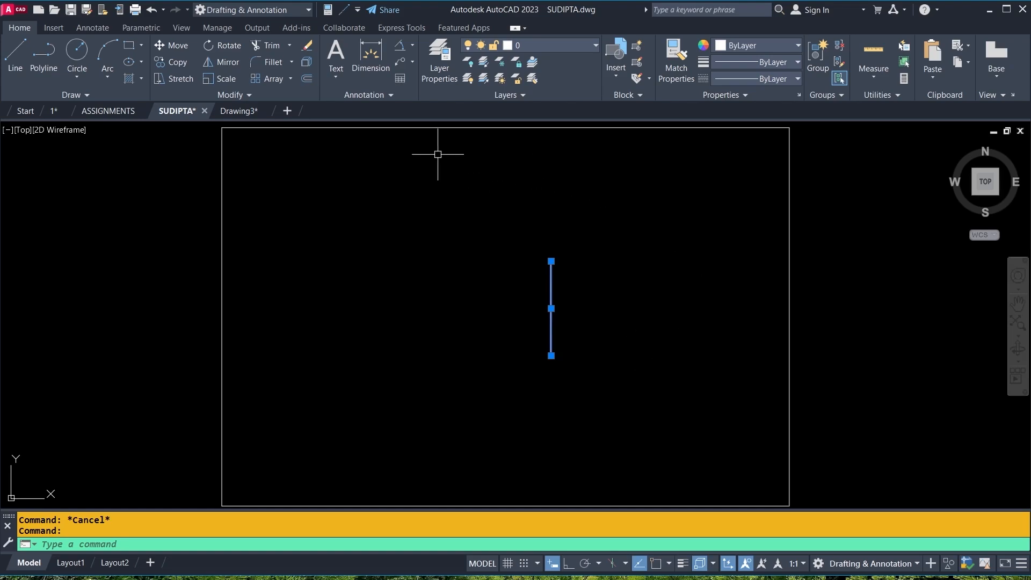
left_click(307, 45)
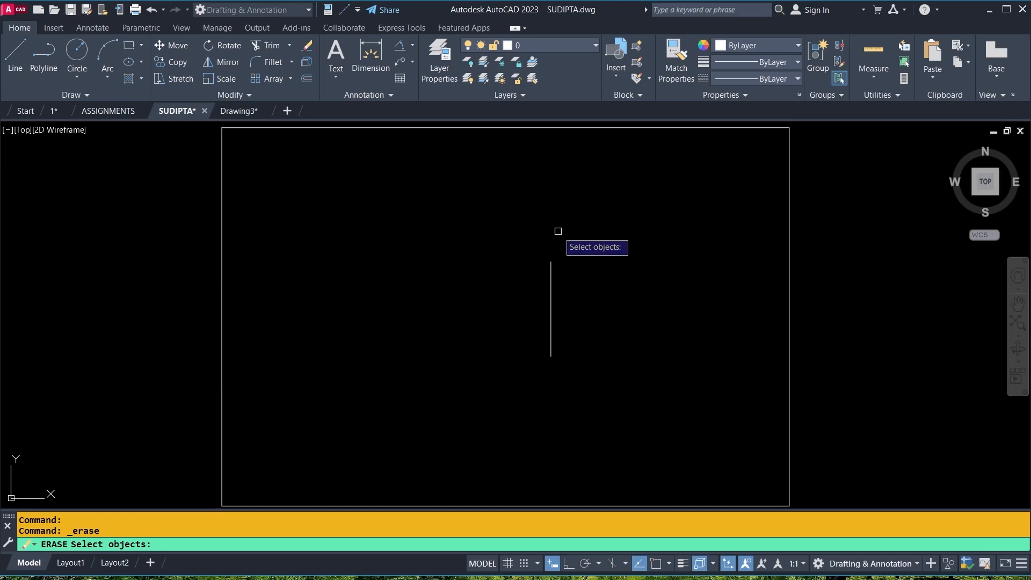
key("Escape")
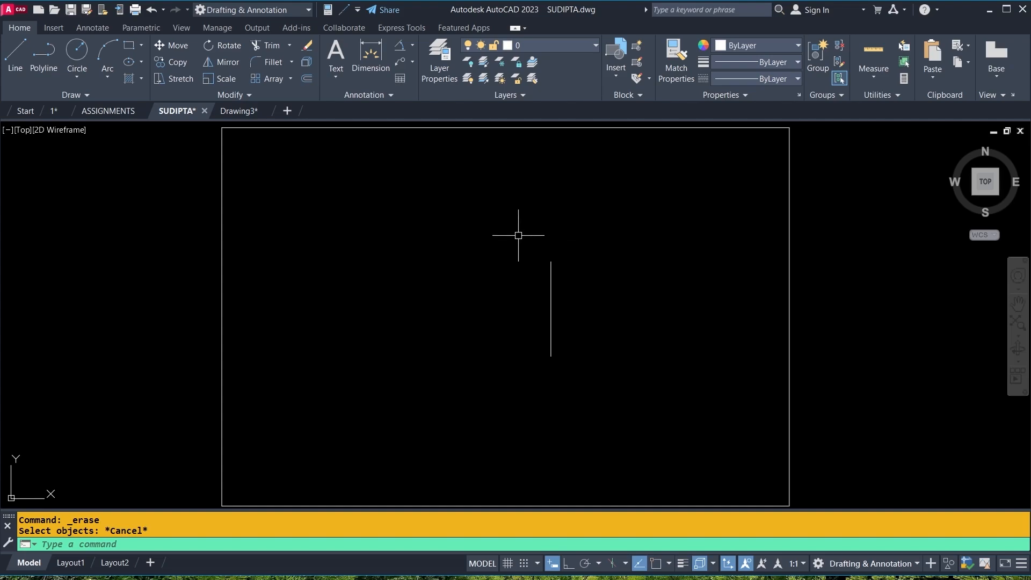
- Re-enable Noun/verb selection in the program options, and erase the vertical line by selecting it before the command
right_click(392, 250)
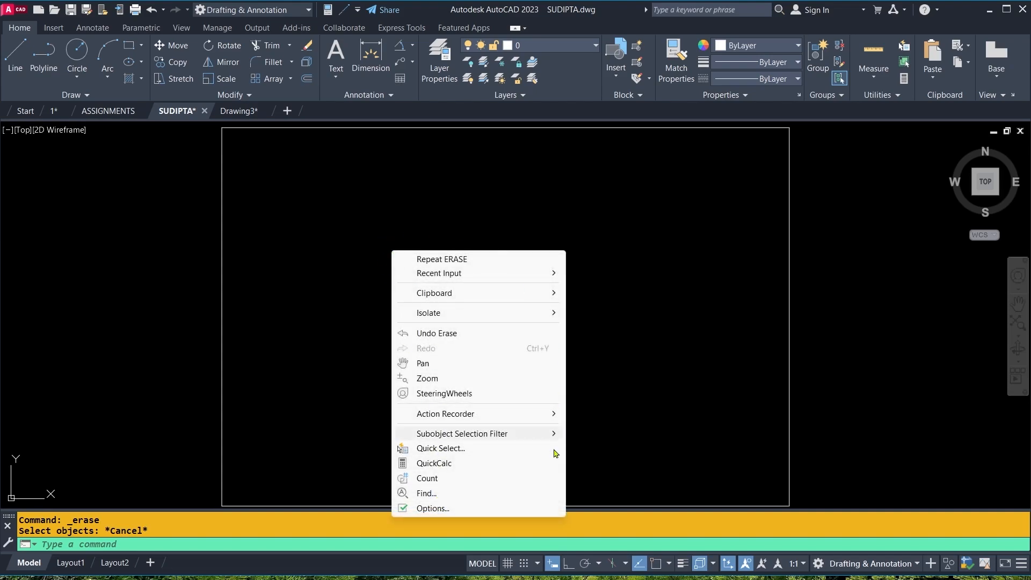
left_click(429, 509)
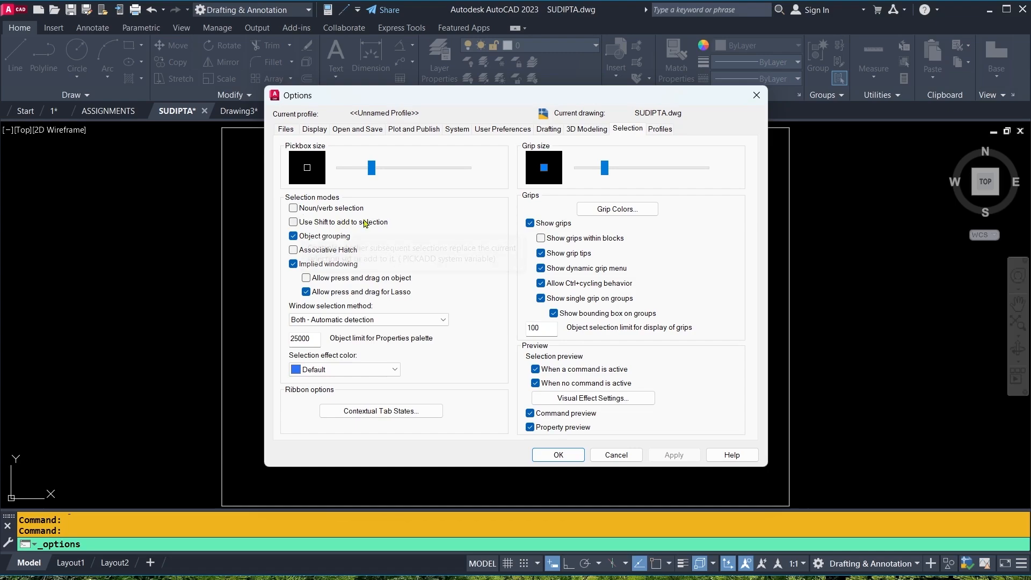
left_click(294, 208)
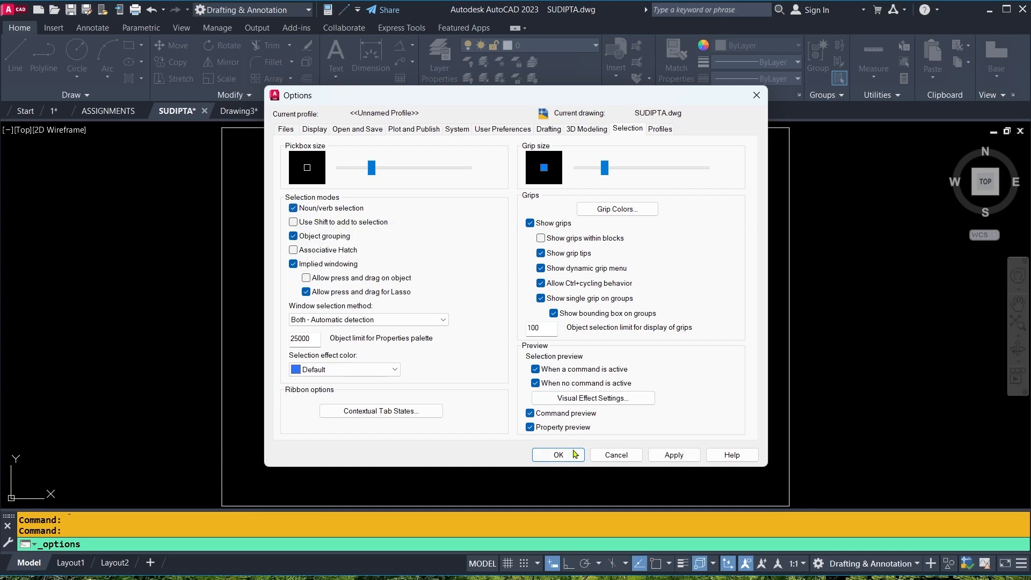
left_click(558, 455)
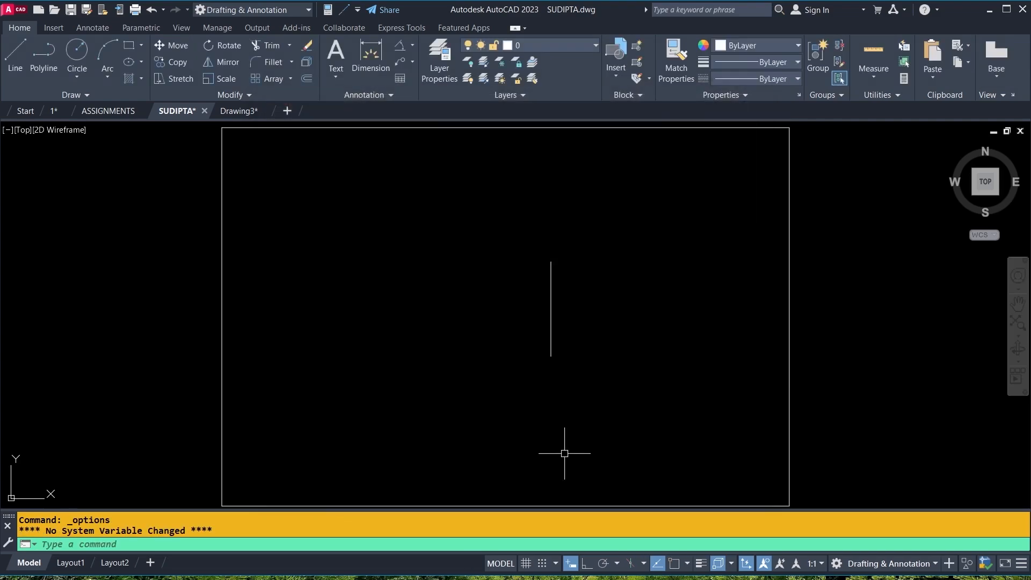
left_click(552, 300)
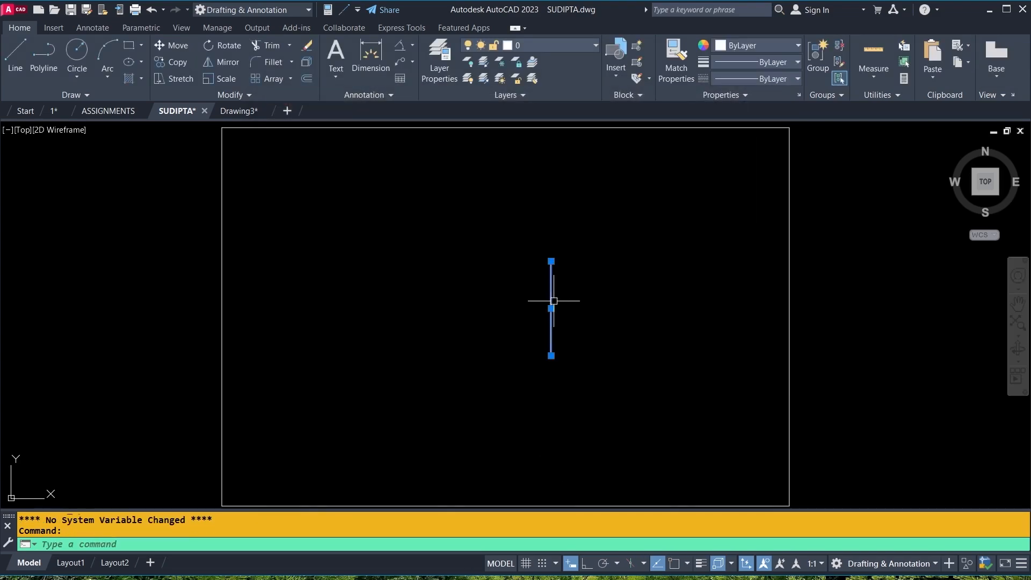
left_click(306, 48)
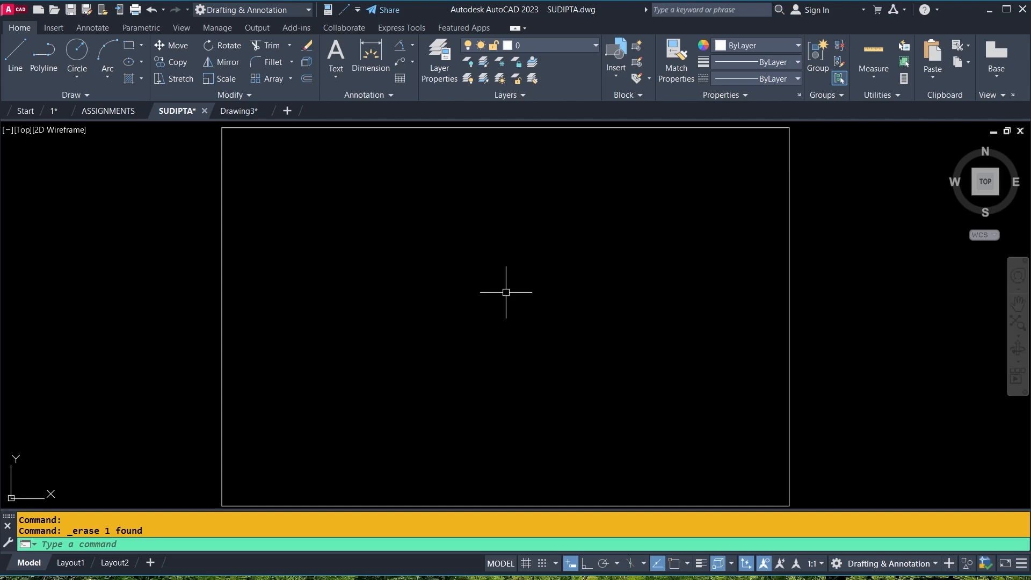
- Draw a circle with a radius of about 106 units near the middle of the frame and a much smaller circle around its center
left_click(77, 52)
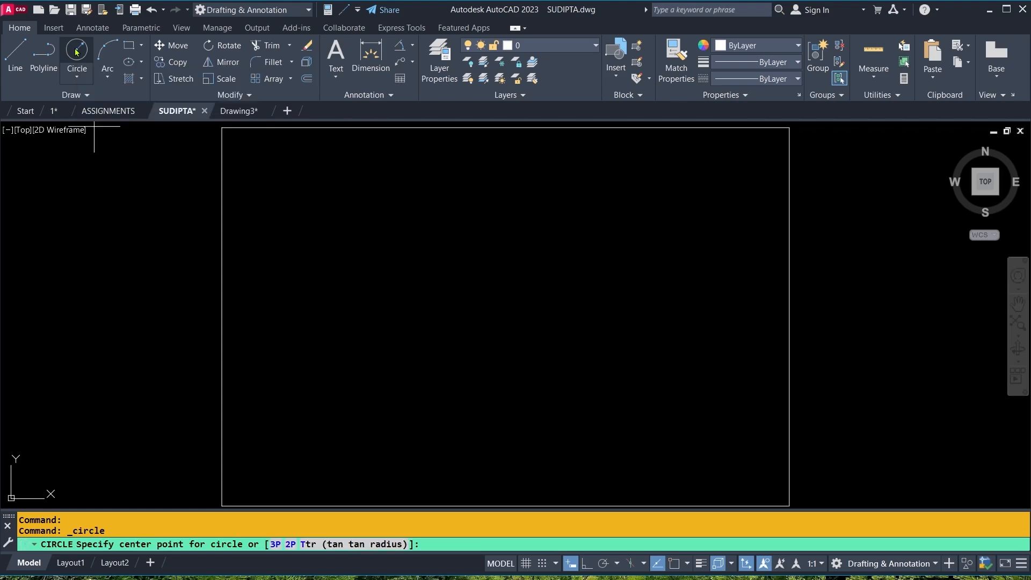
left_click(488, 326)
left_click(532, 272)
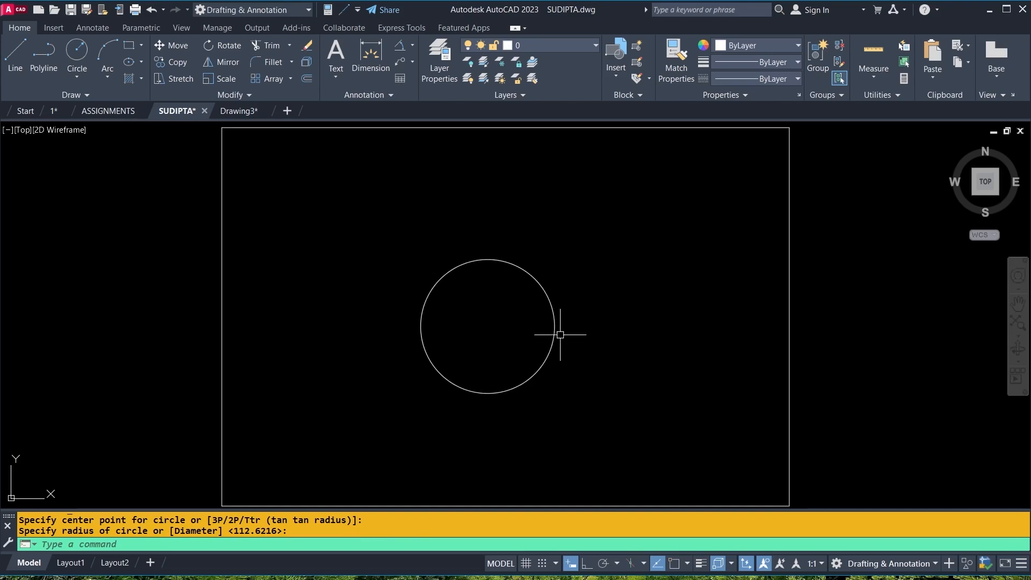
left_click(77, 52)
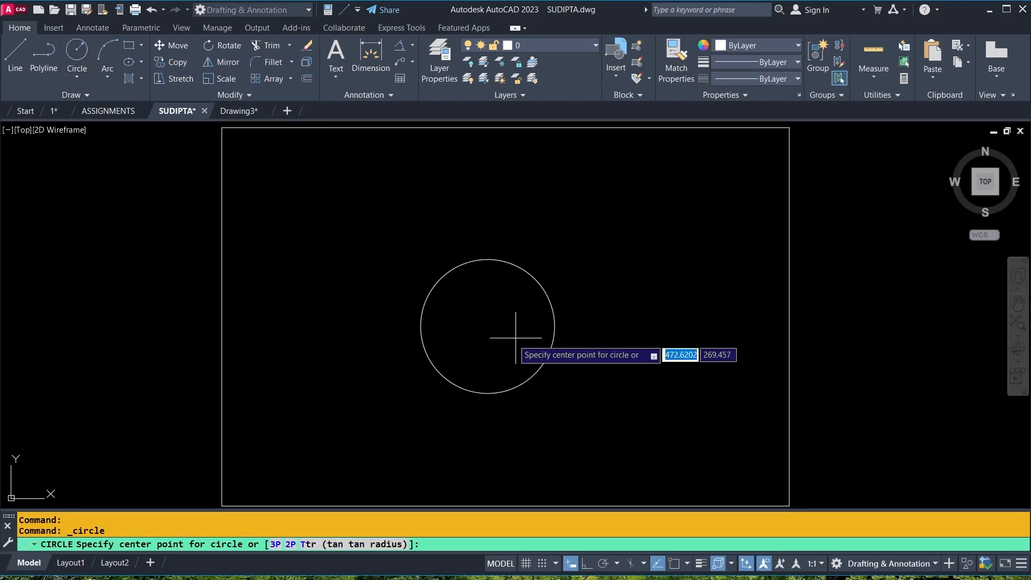
left_click(487, 329)
left_click(498, 315)
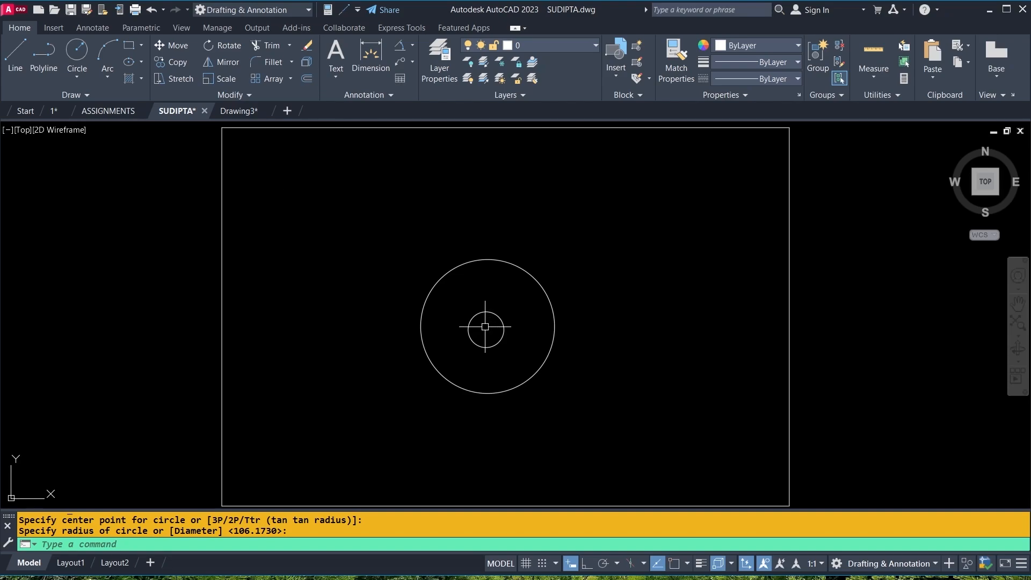
- Examine the small inner circle up close, then view both circles together with the whole rectangular frame
scroll(485, 327, "up", 5)
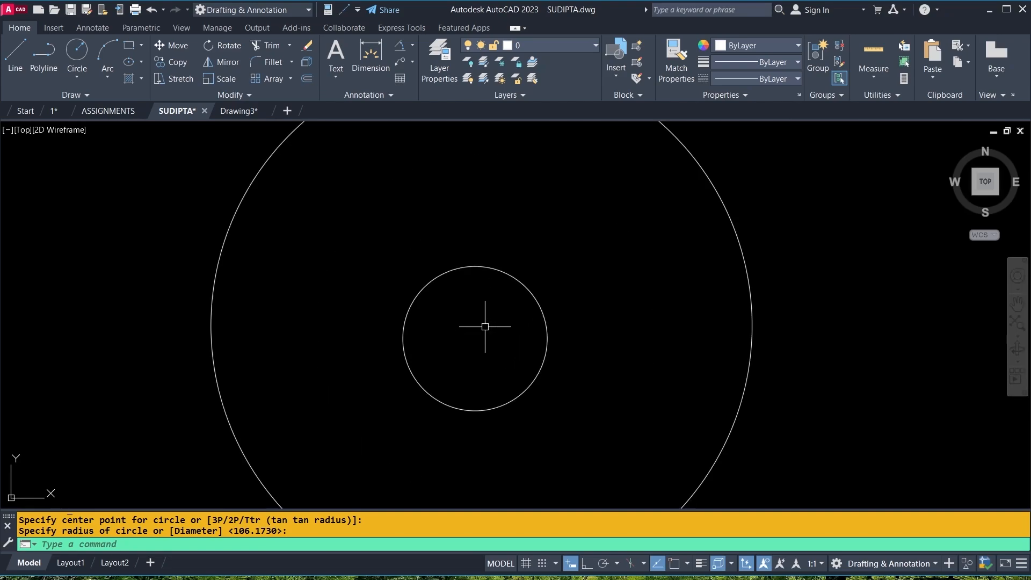
scroll(485, 326, "up", 2)
scroll(485, 327, "up", 2)
middle_click_drag(485, 326, 507, 287)
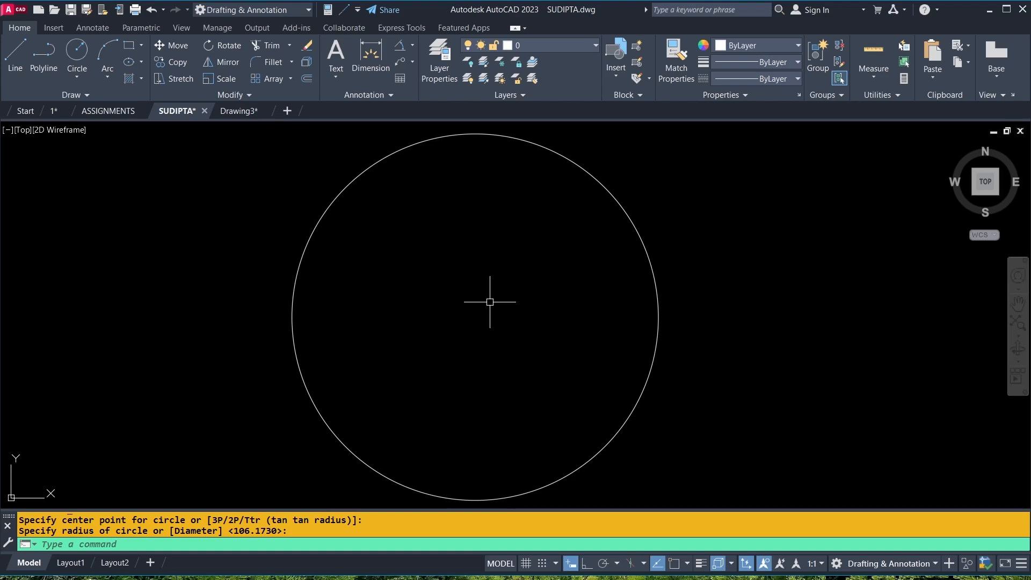
scroll(490, 302, "down", 3)
scroll(490, 301, "down", 2)
scroll(490, 302, "down", 2)
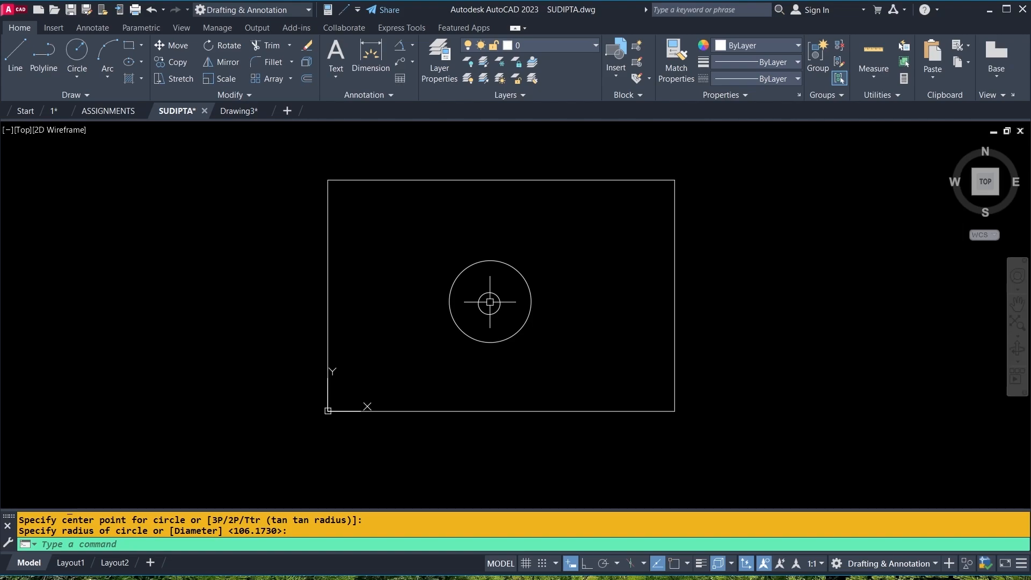
- View the circles and rectangular frame at smaller and larger scales, and fit the whole drawing in the view with Zoom Extents
scroll(489, 302, "down", 2)
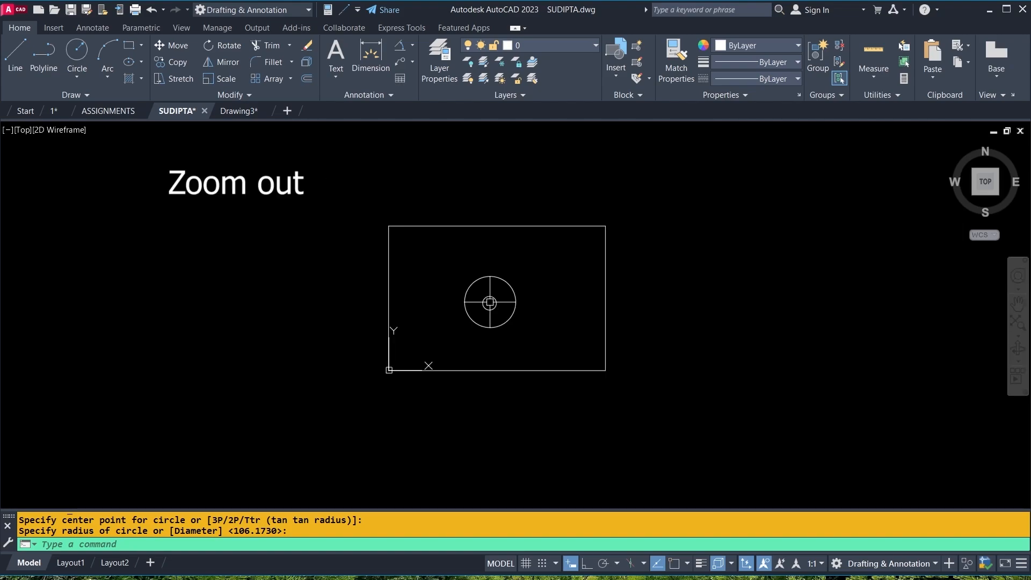
scroll(489, 302, "down", 2)
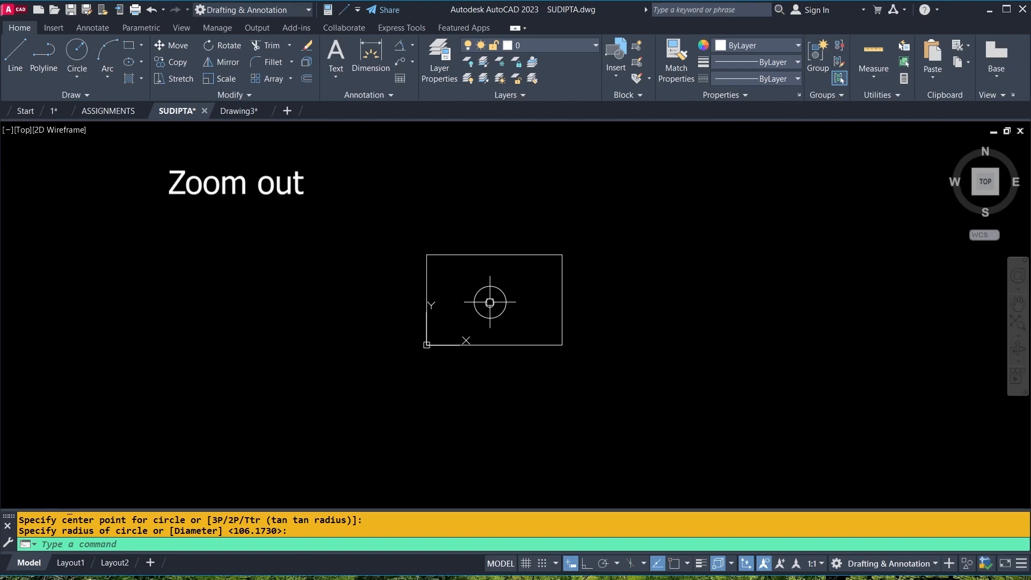
scroll(490, 302, "up", 4)
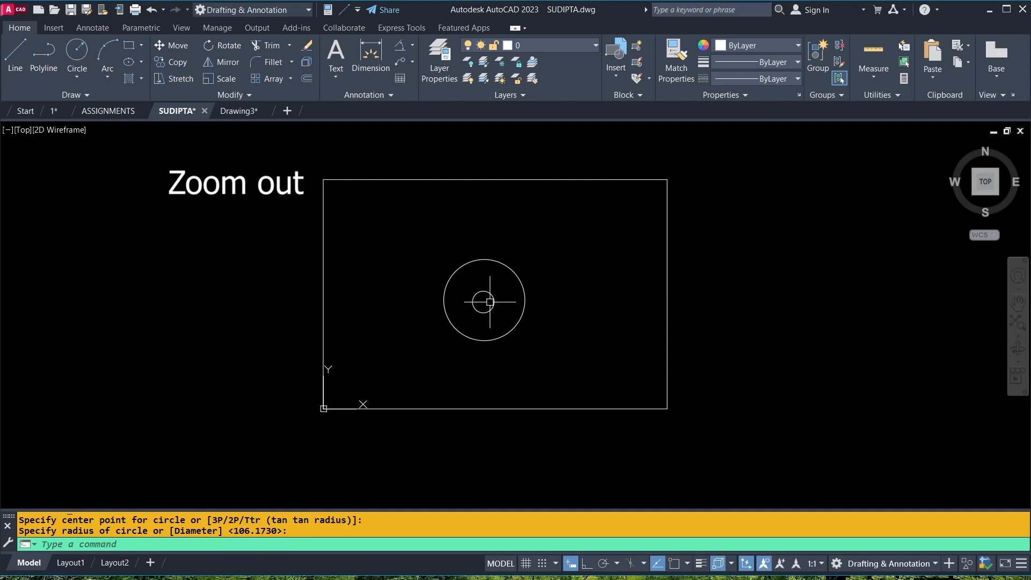
scroll(490, 315, "down", 4)
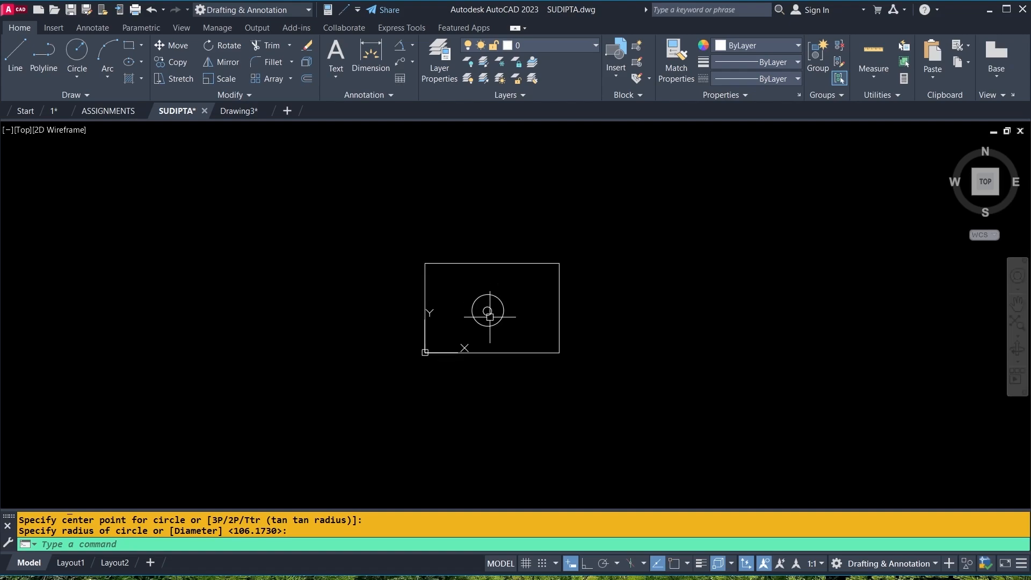
middle_click(514, 297)
middle_click(514, 297)
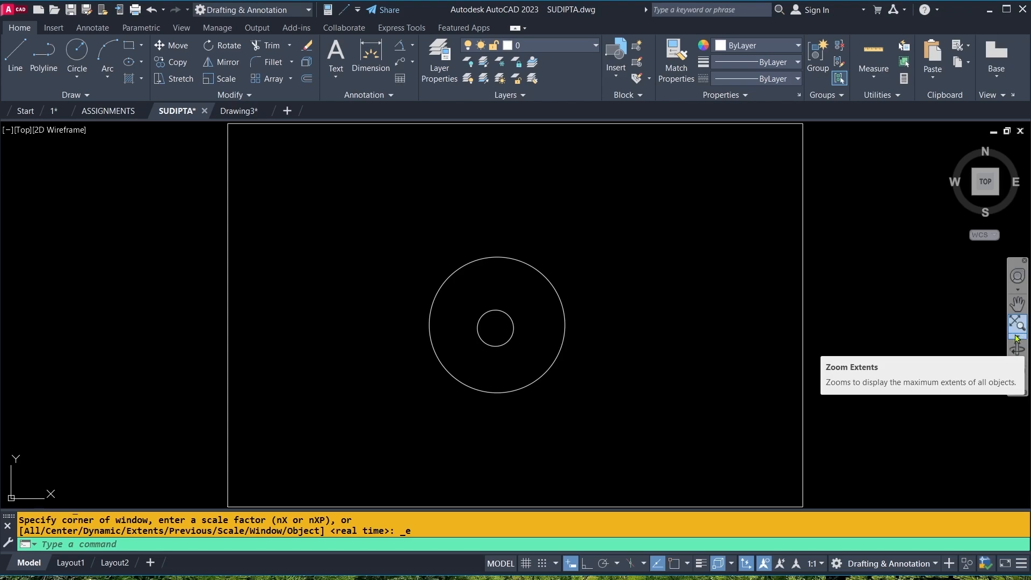
- Magnify the small inner circle with Zoom Window, and restore the full frame view with Zoom Previous
left_click(1017, 336)
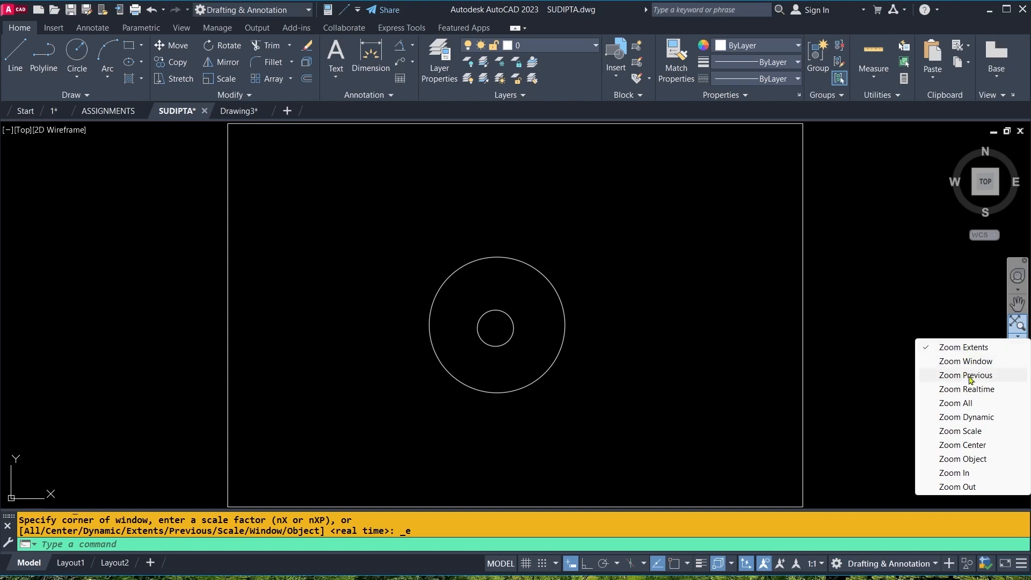
left_click(970, 365)
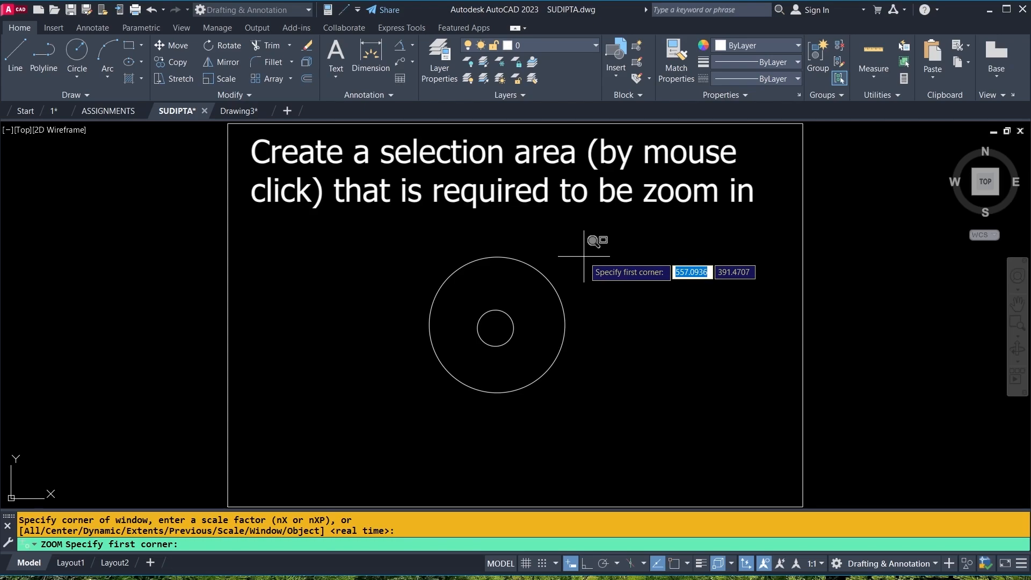
left_click(465, 300)
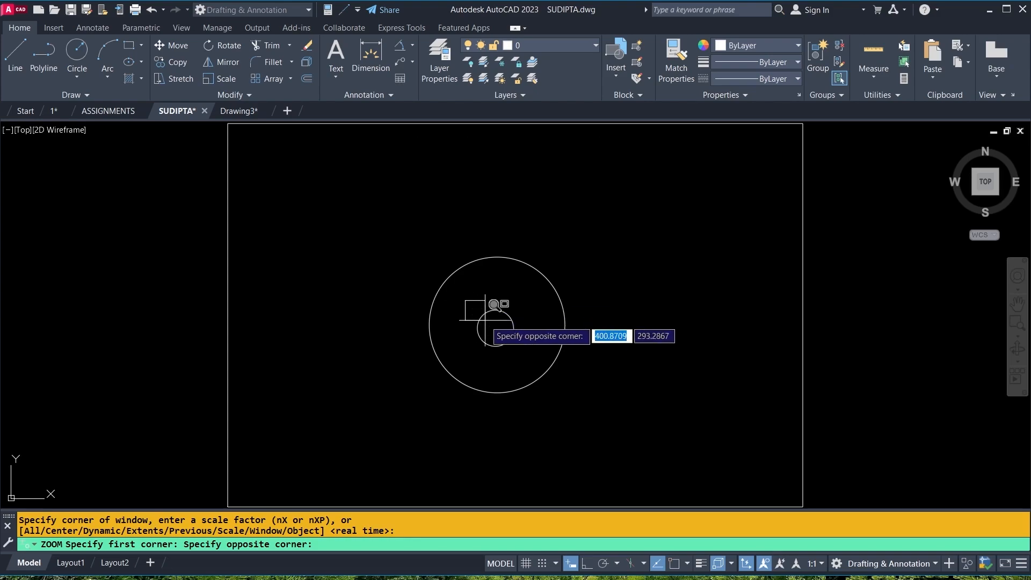
left_click(527, 353)
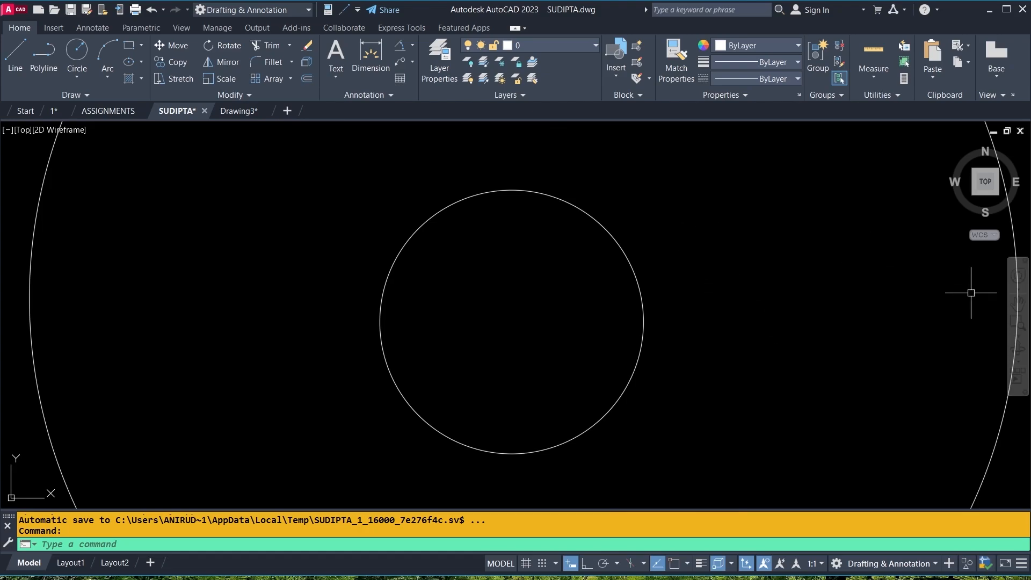
left_click(1019, 337)
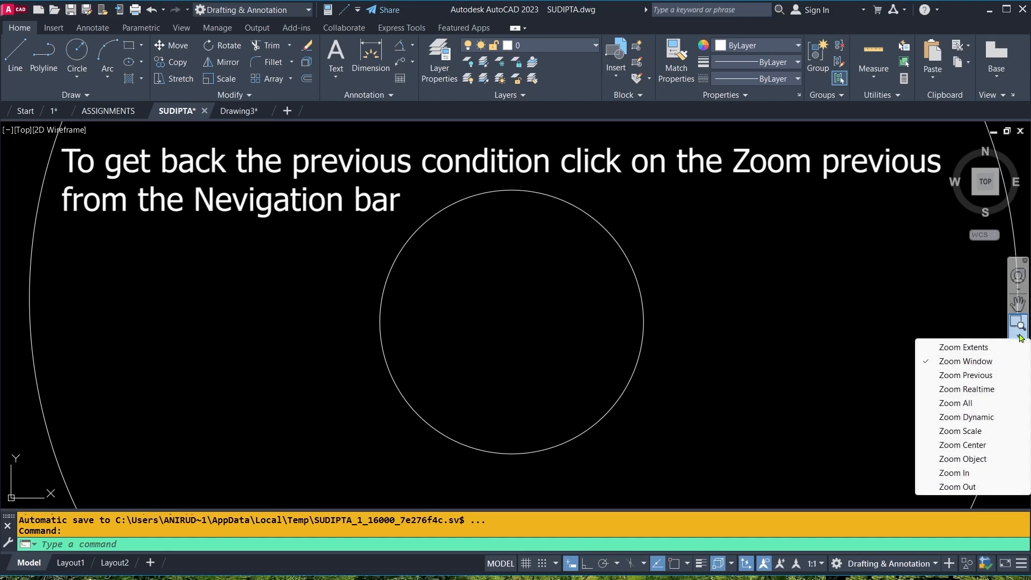
left_click(962, 377)
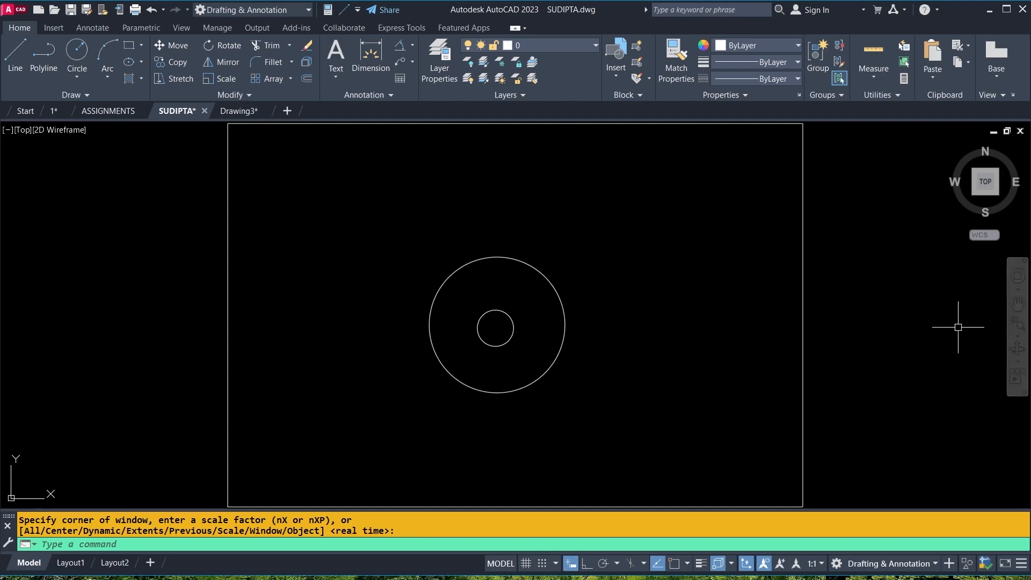
- Erase both circles inside the frame by selecting them together with a crossing window
scroll(511, 290, "down", 2)
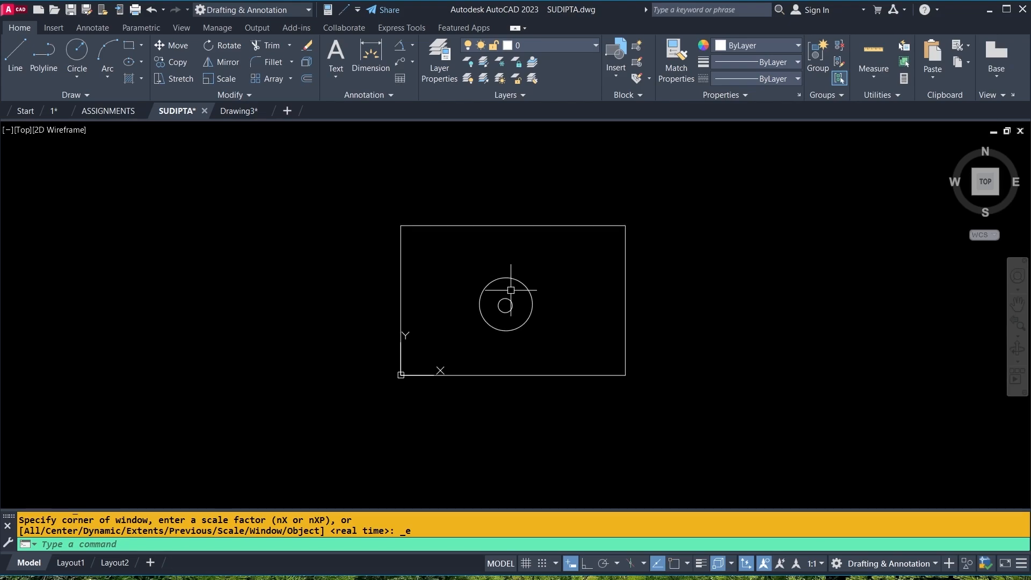
scroll(511, 291, "up", 2)
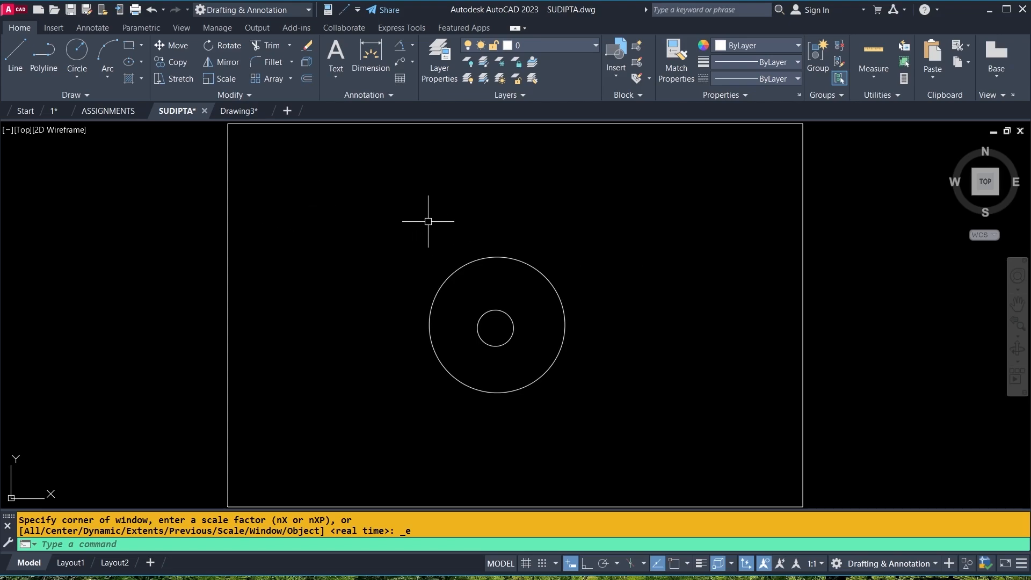
left_click(580, 243)
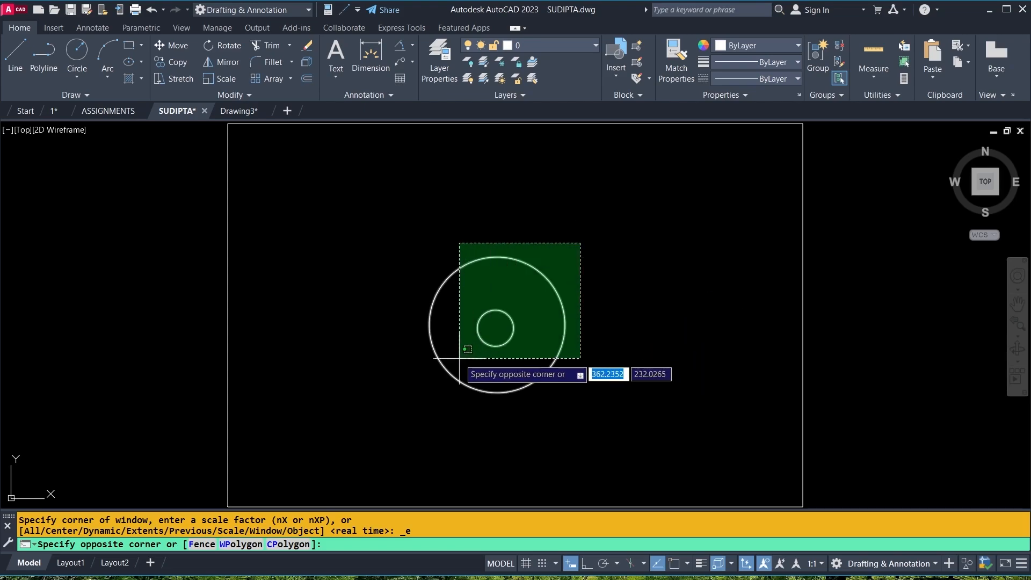
left_click(418, 373)
key("Delete")
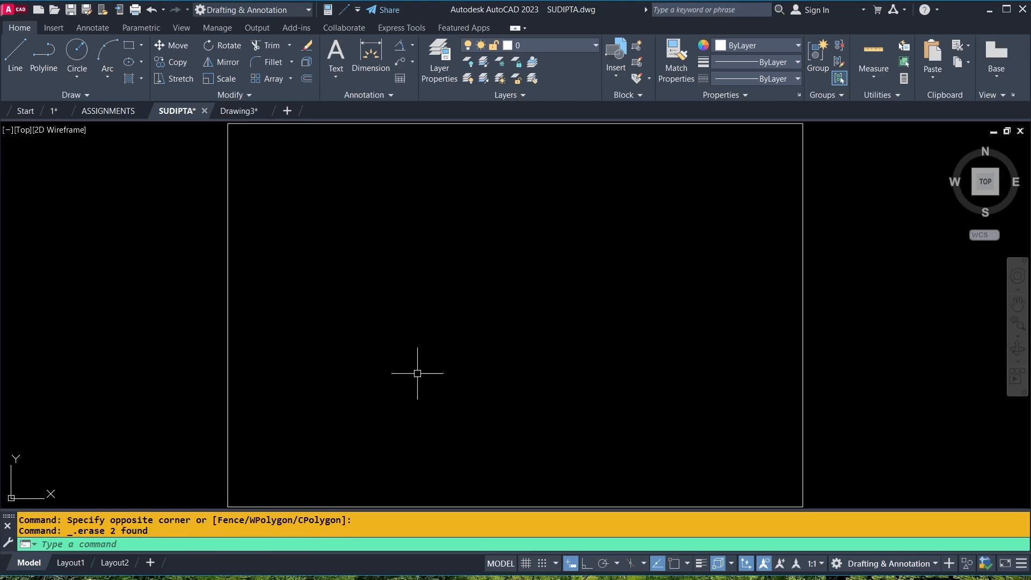
- Start a line inside the frame, draw two V-shaped segments, the second about 252 units long, and undo both within the Line command
left_click(15, 49)
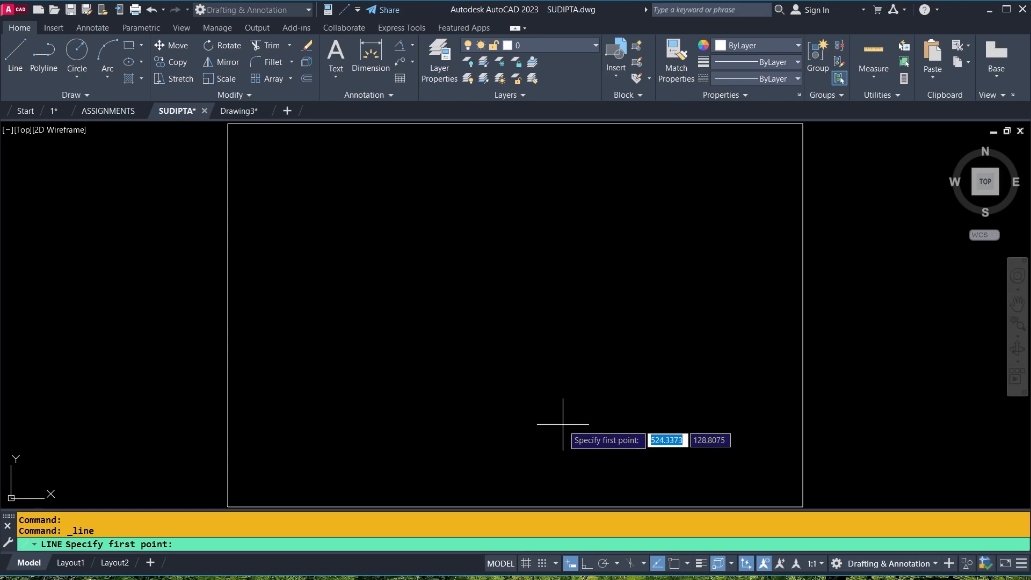
left_click(392, 272)
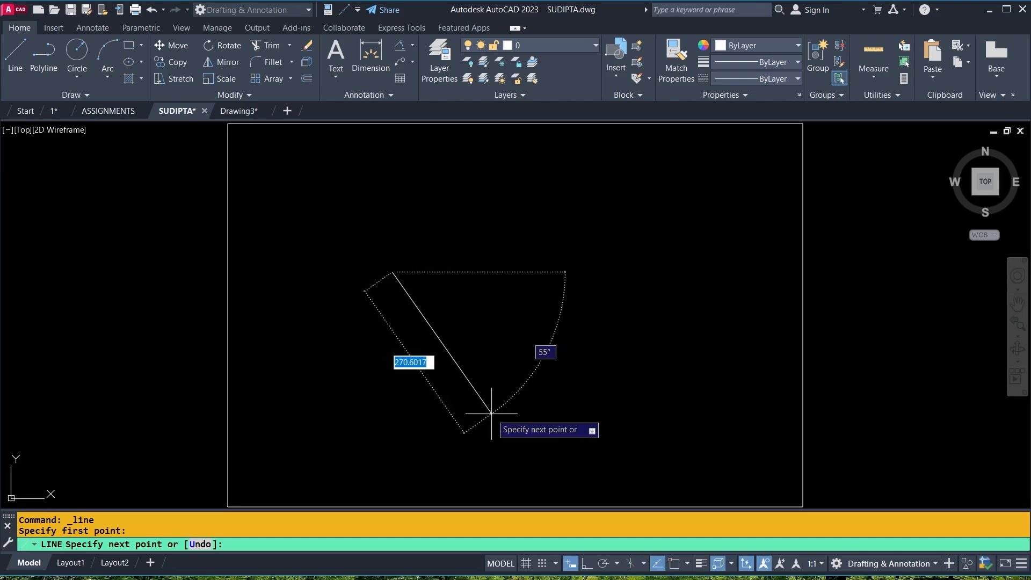
left_click(483, 386)
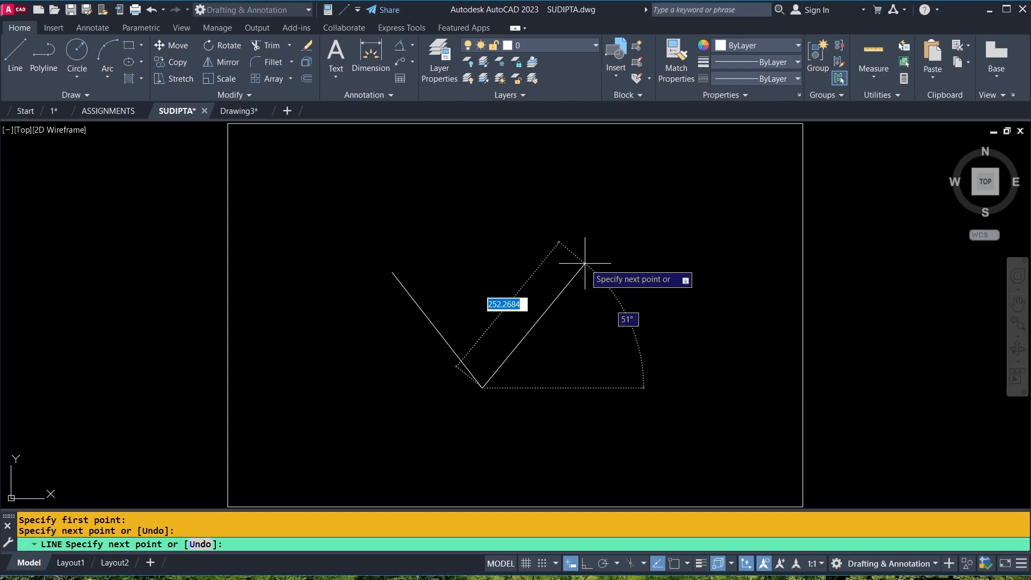
left_click(585, 263)
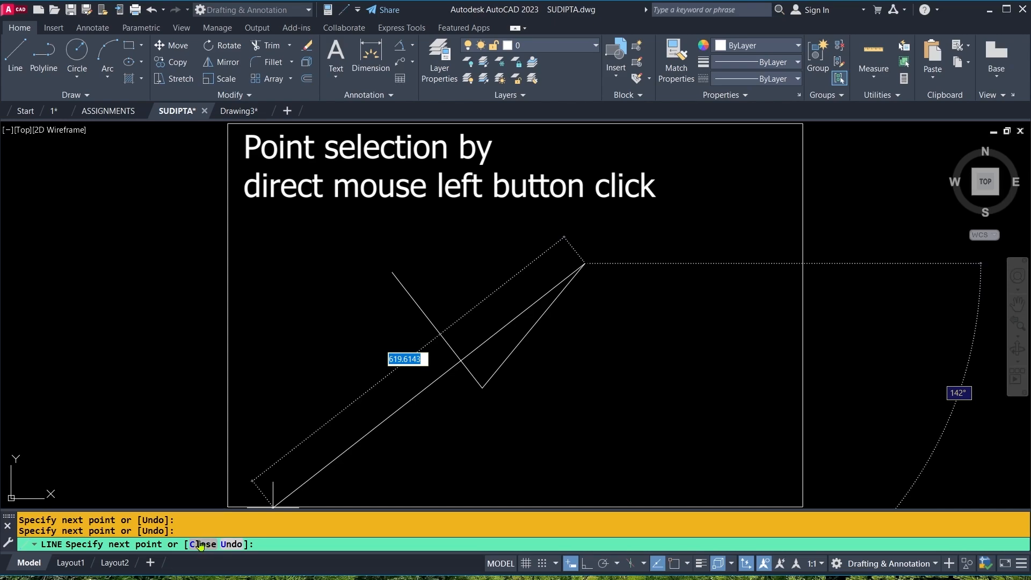
left_click(231, 545)
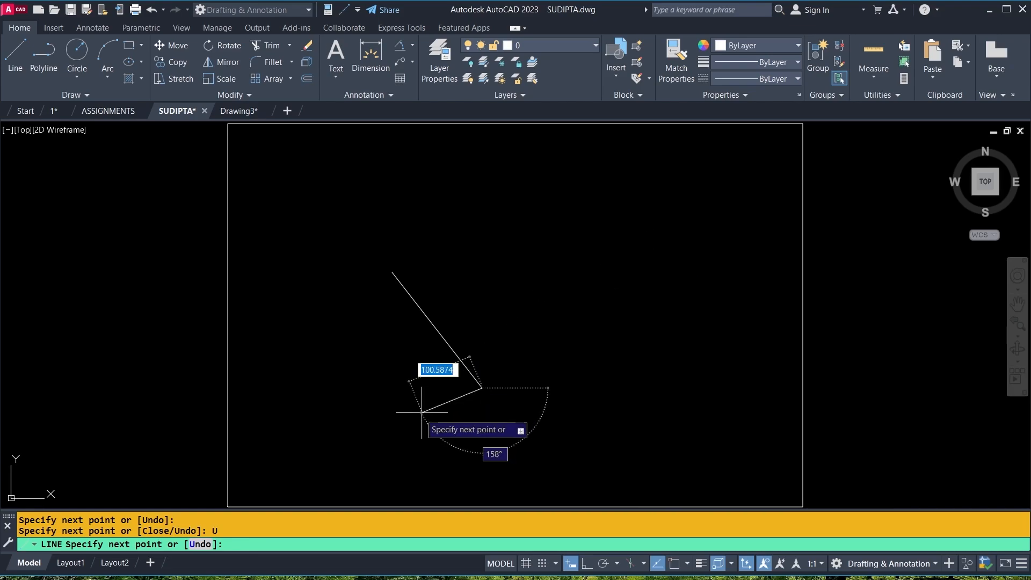
left_click(197, 544)
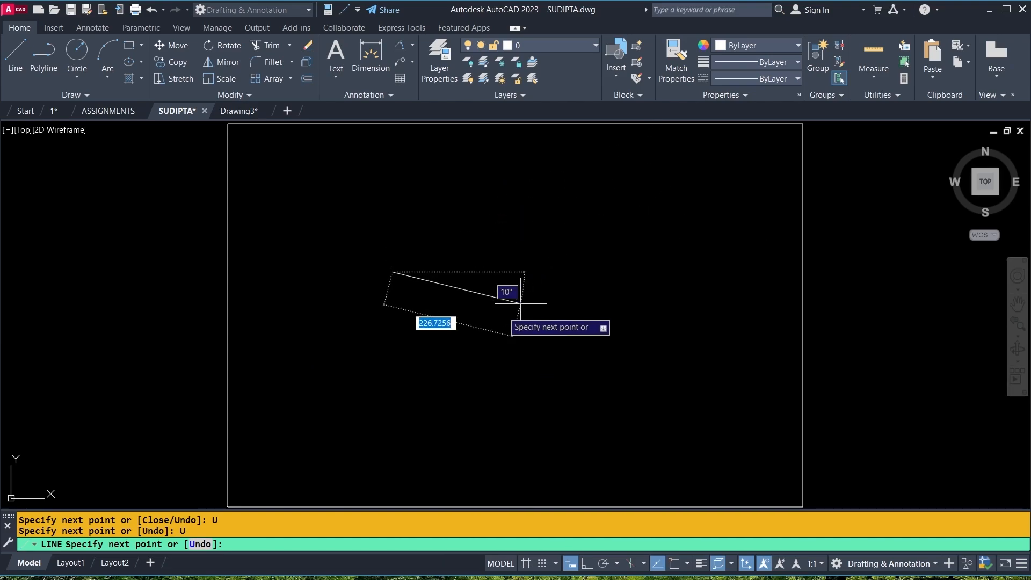
- Draw two new connected segments from the same start point and close them into a triangle with the Close option
left_click(438, 407)
left_click(604, 288)
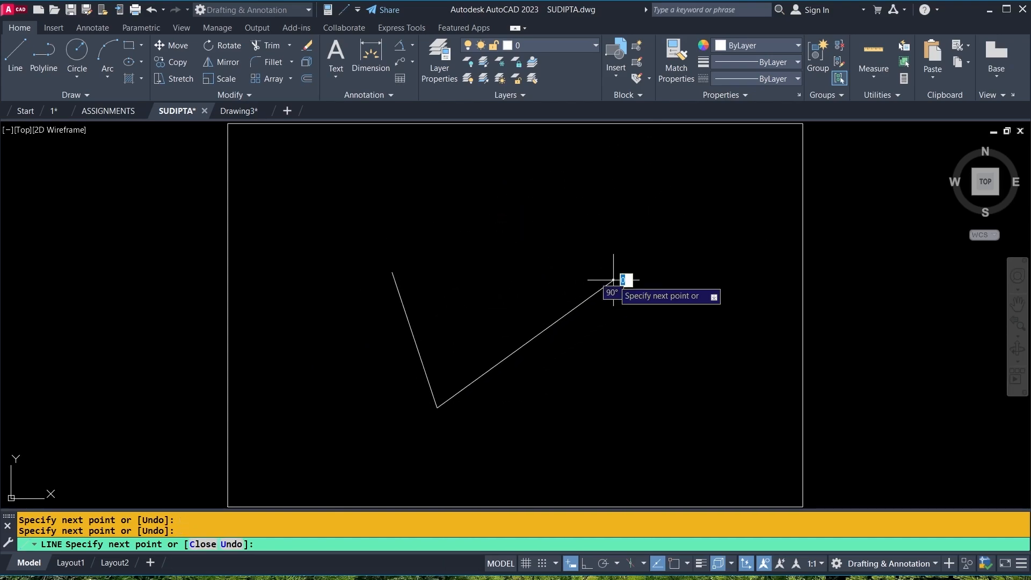
left_click(199, 545)
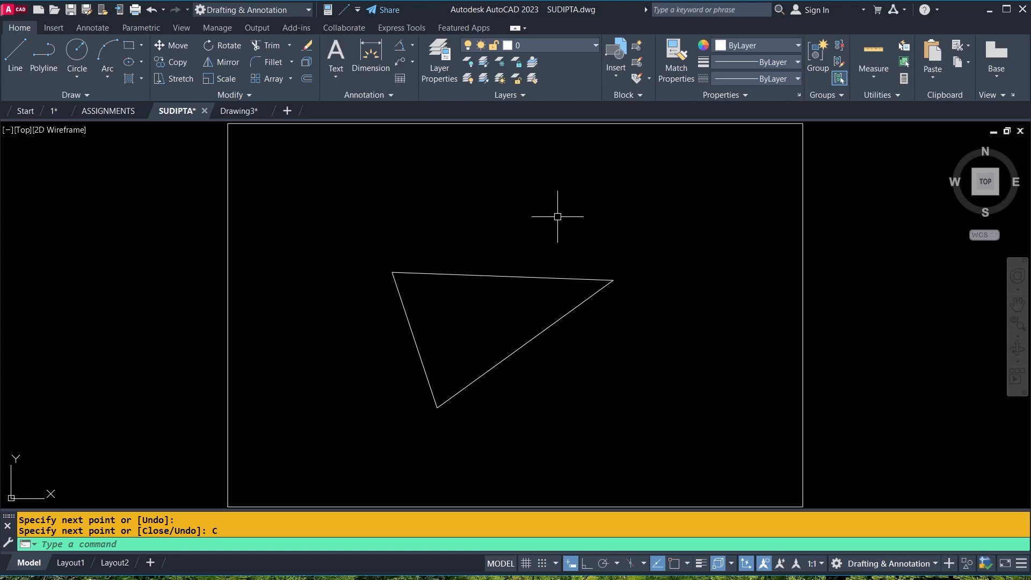
- Draw two connected lines above the triangle, 140 units running toward the frame's right side and 100 units back to the upper left
left_click(16, 48)
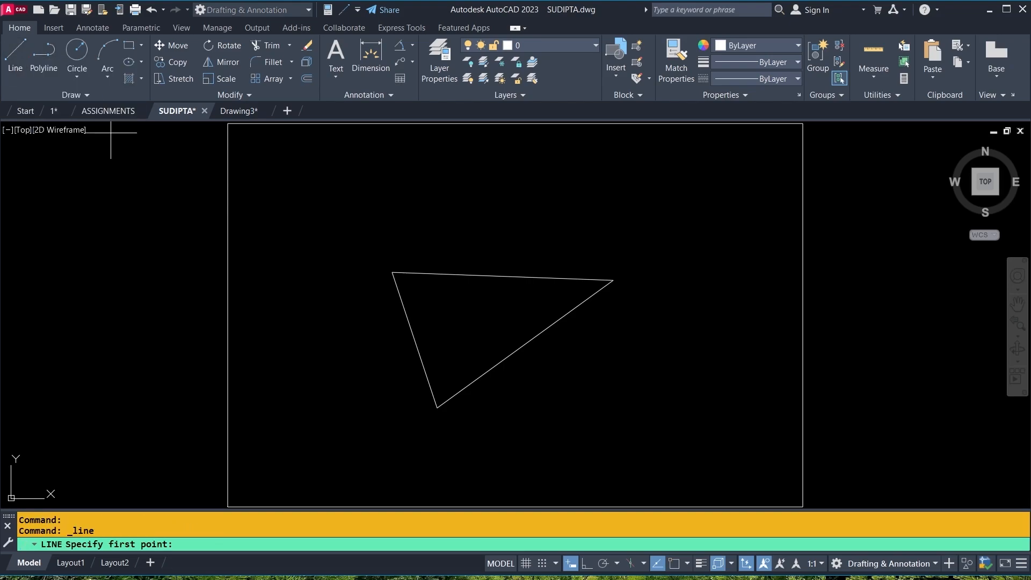
left_click(386, 211)
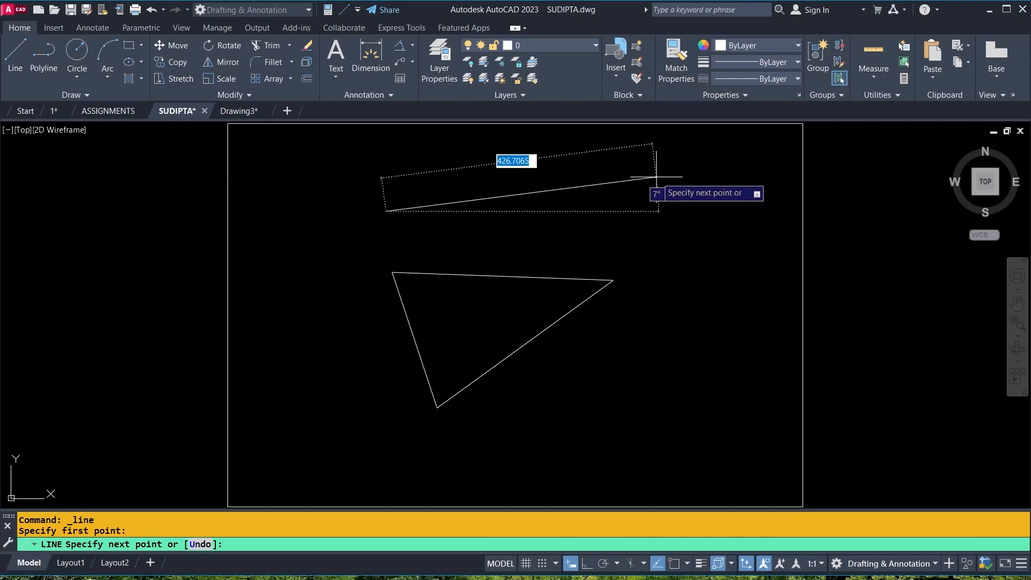
type("14")
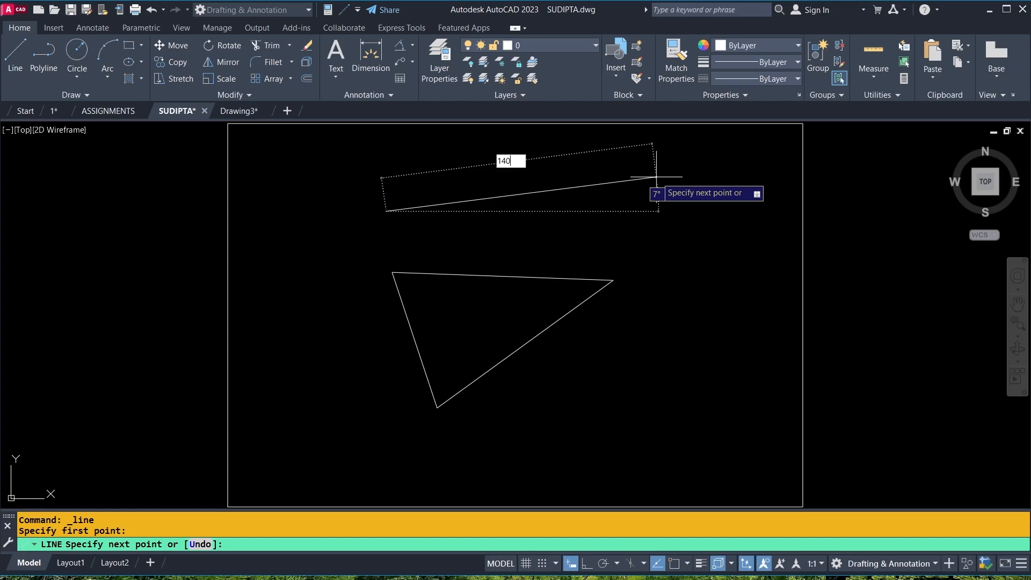
type("0")
key("Return")
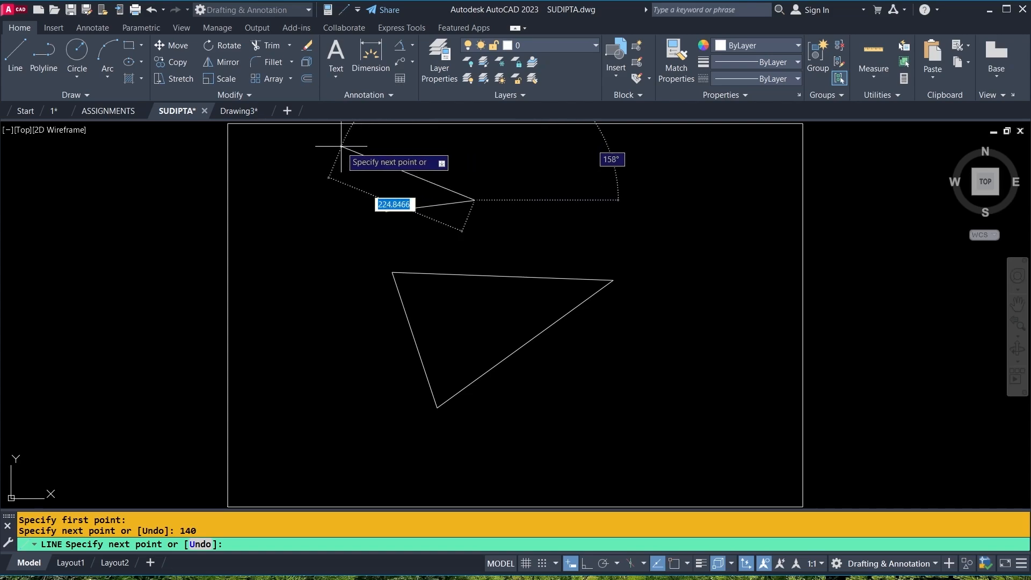
type("100")
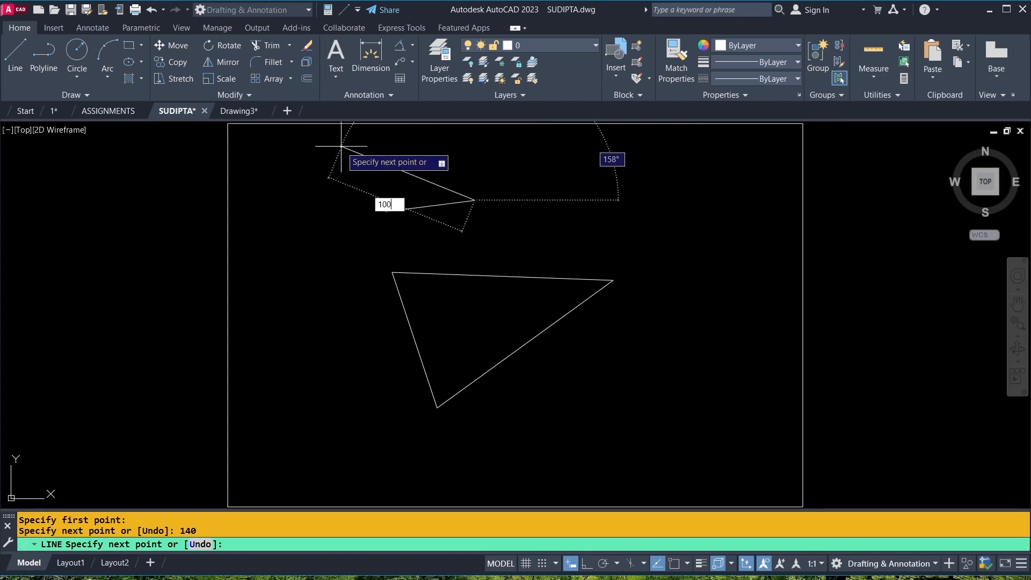
key("Return")
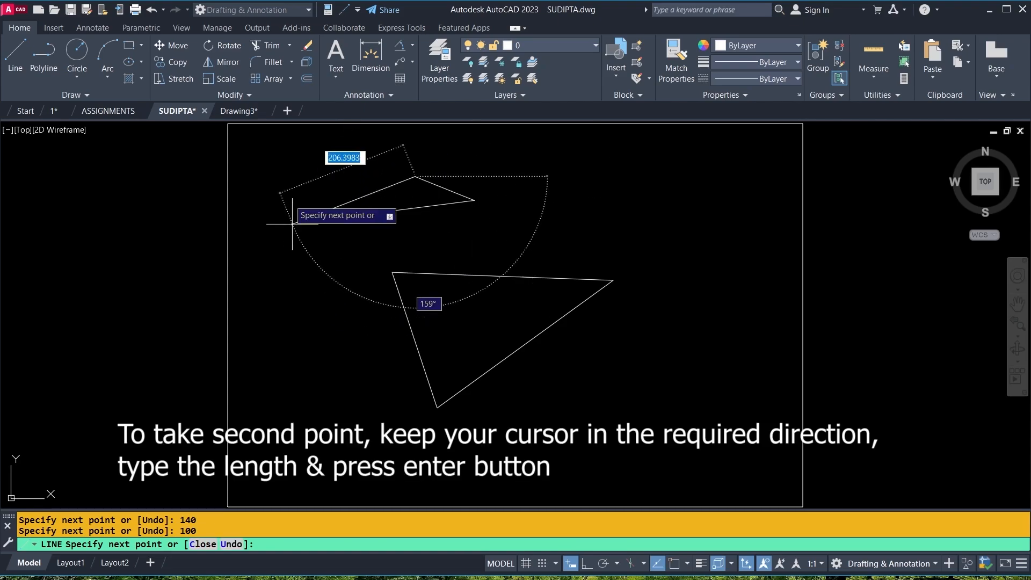
scroll(344, 158, "up", 6)
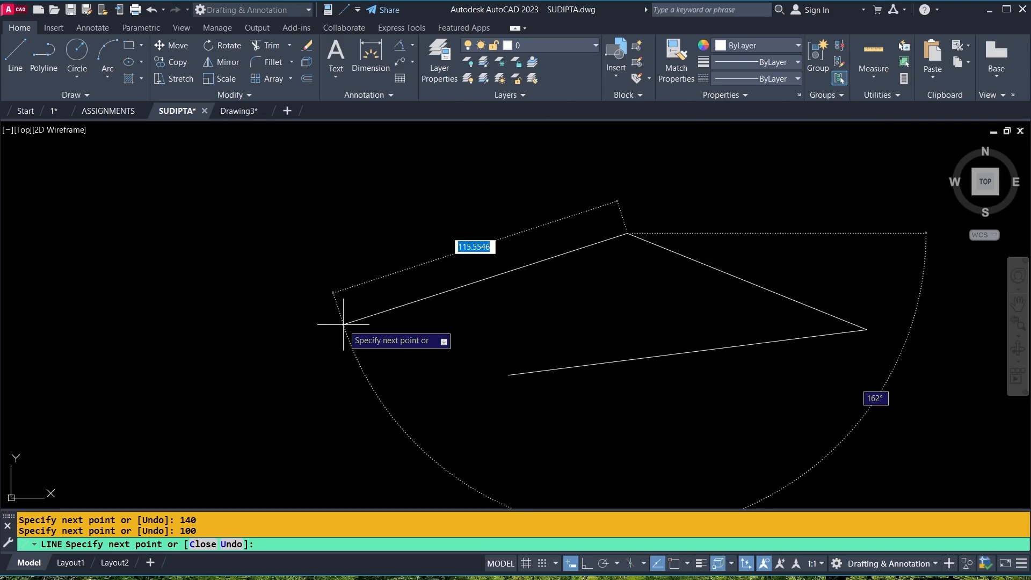
key("Return")
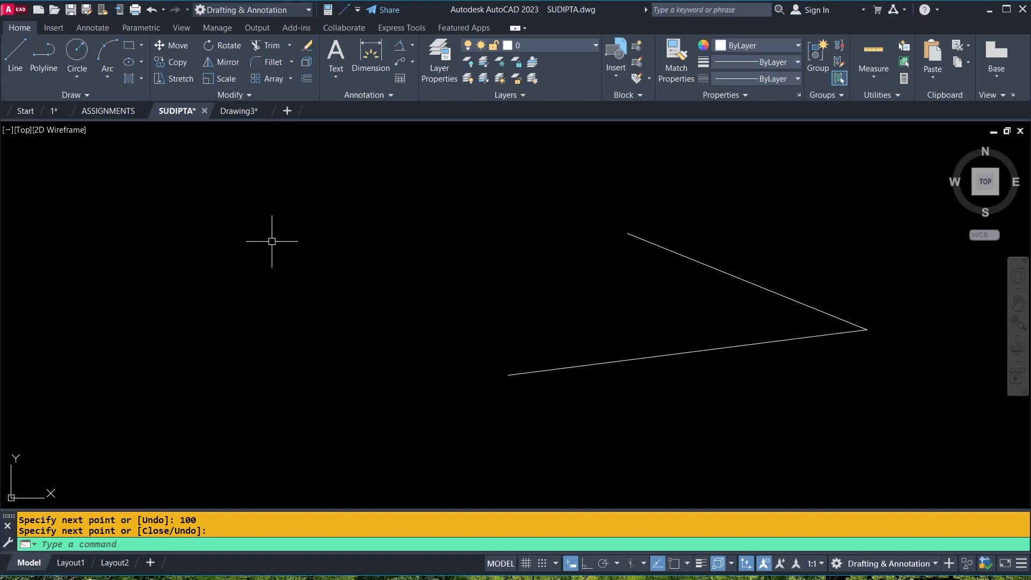
- Turn on object snap and draw connected lines from the V's vertex to the triangle's right corner, ending at the midpoint of its left side
scroll(275, 230, "down", 4)
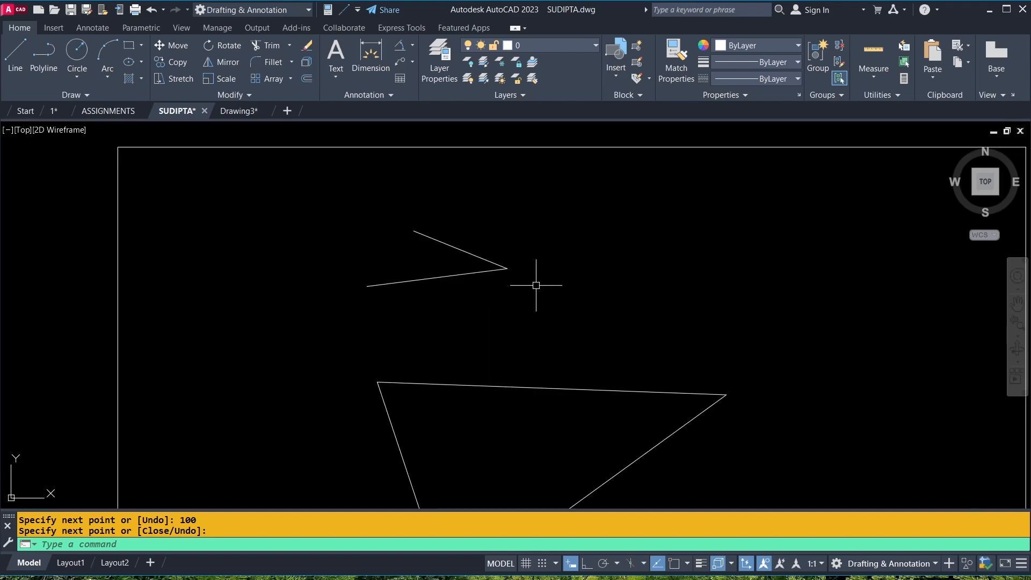
middle_click_drag(370, 283, 243, 263)
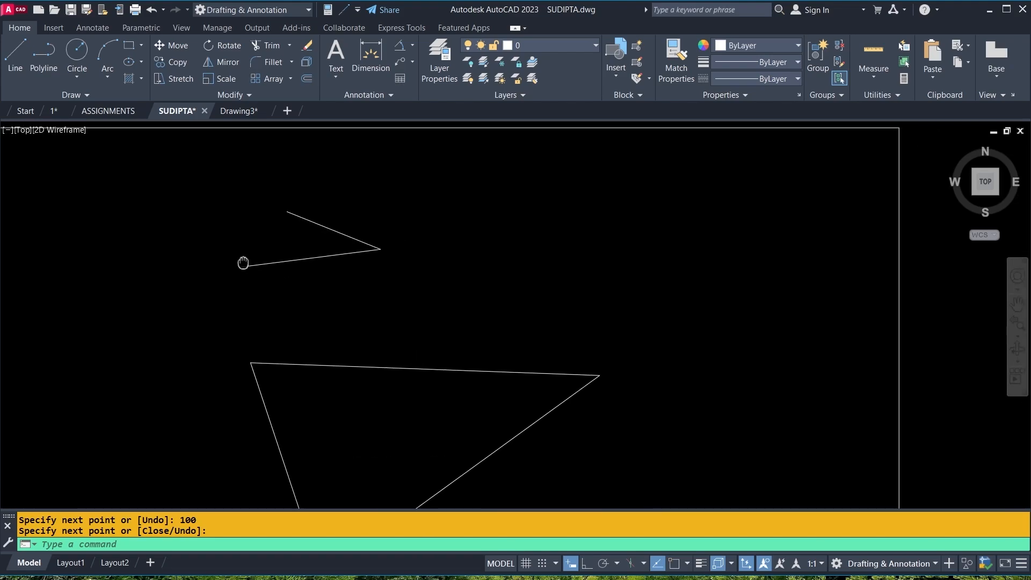
left_click(15, 54)
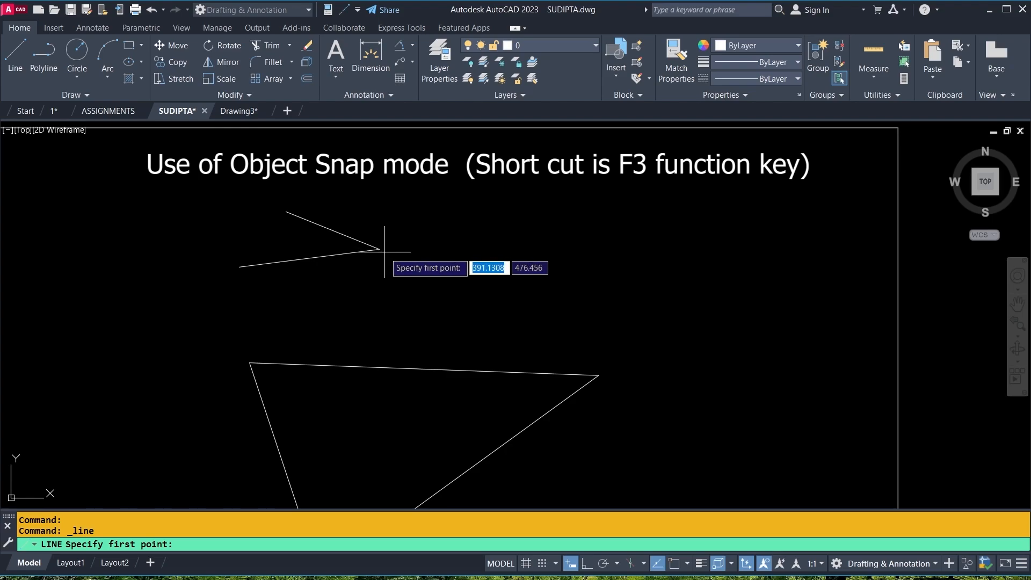
left_click(675, 563)
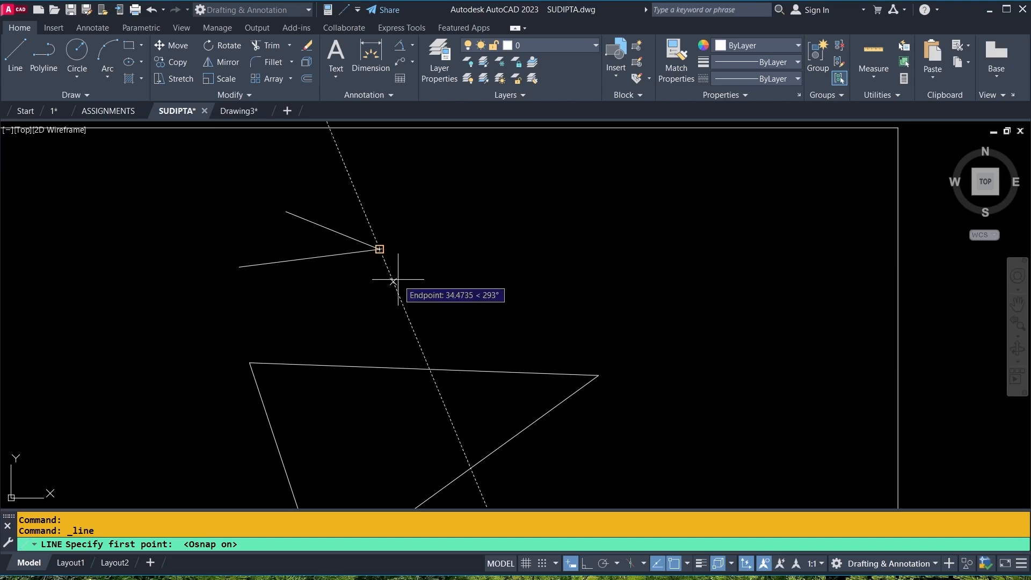
left_click(380, 249)
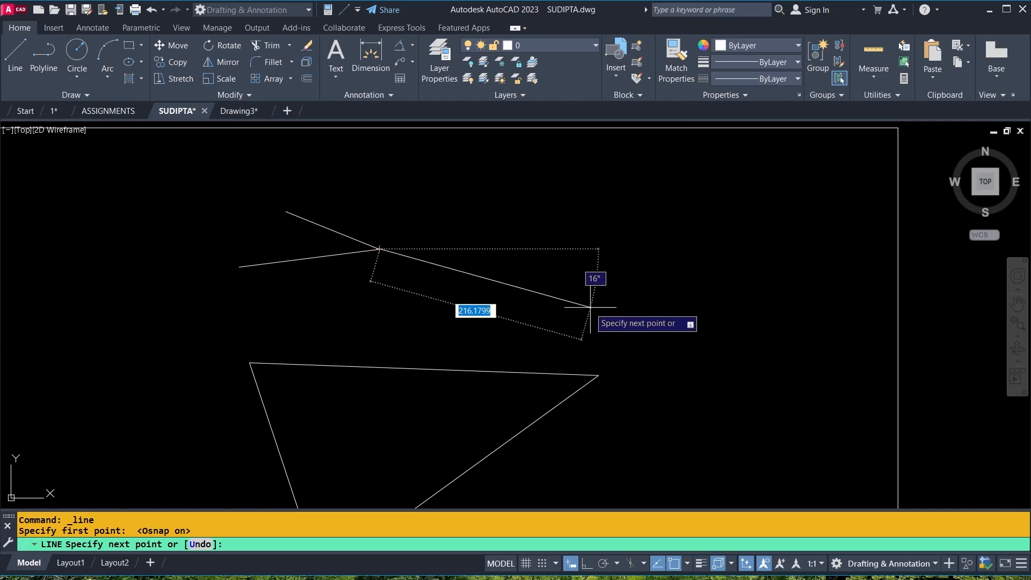
left_click(599, 374)
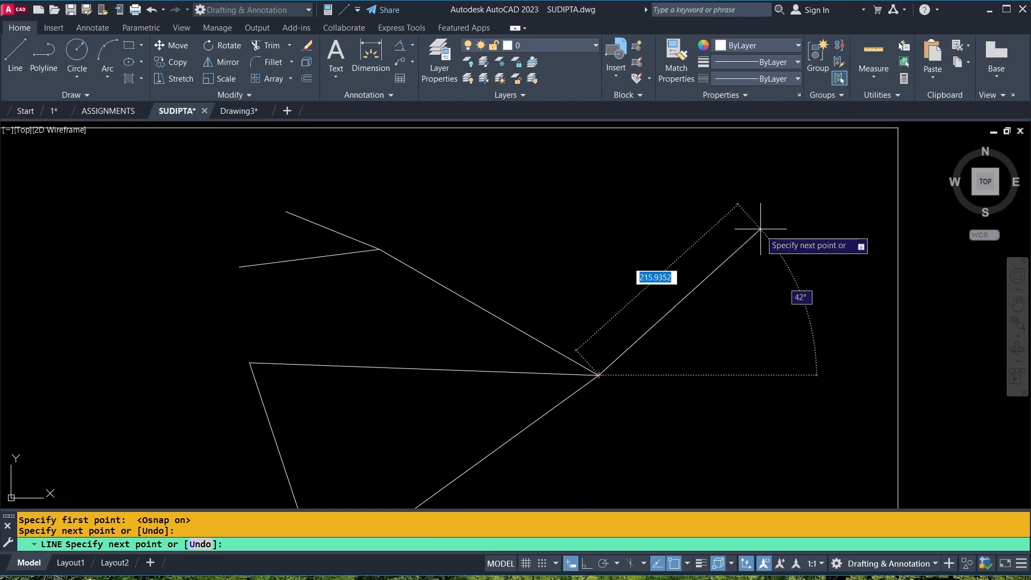
middle_click_drag(716, 237, 733, 138)
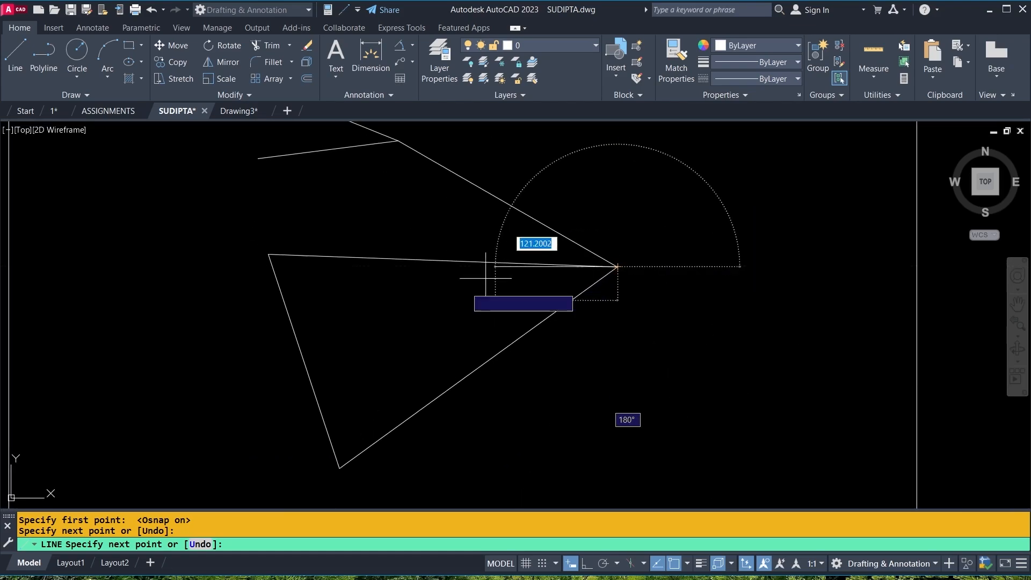
left_click(304, 360)
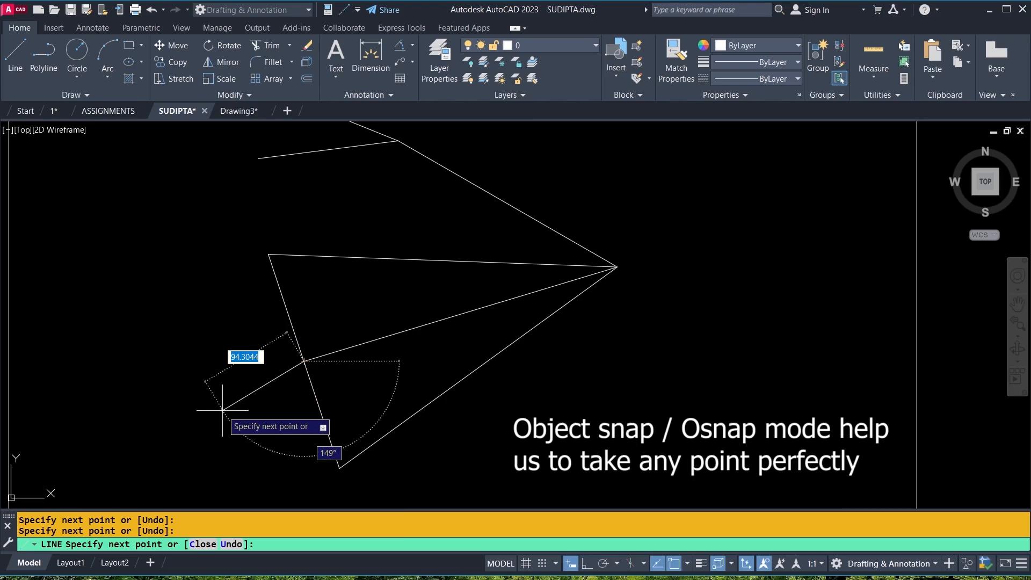
key("Return")
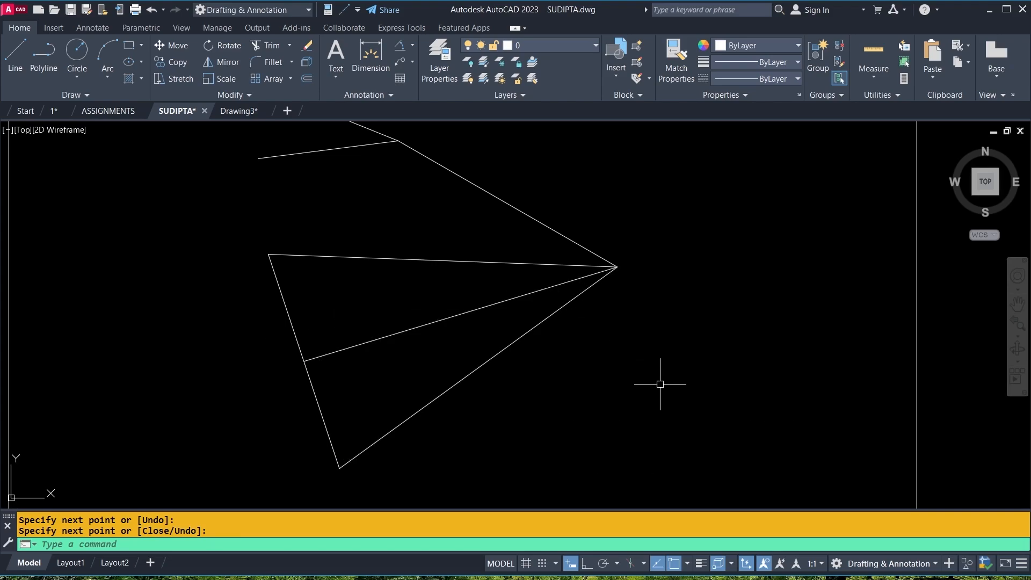
- Review the running object snap modes and draw a circle with a radius of about 65 units to the right of the triangle
left_click(688, 563)
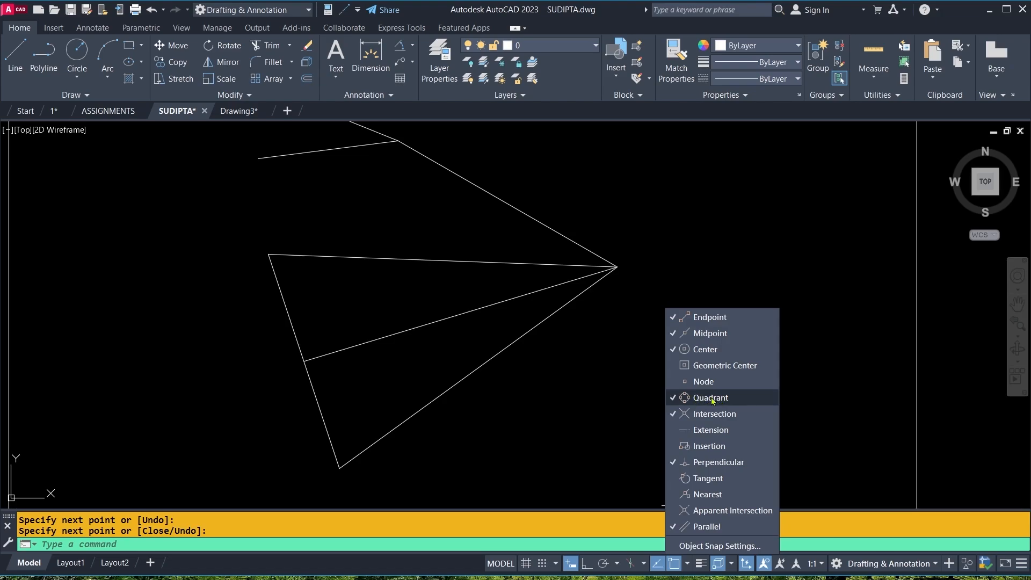
left_click(579, 400)
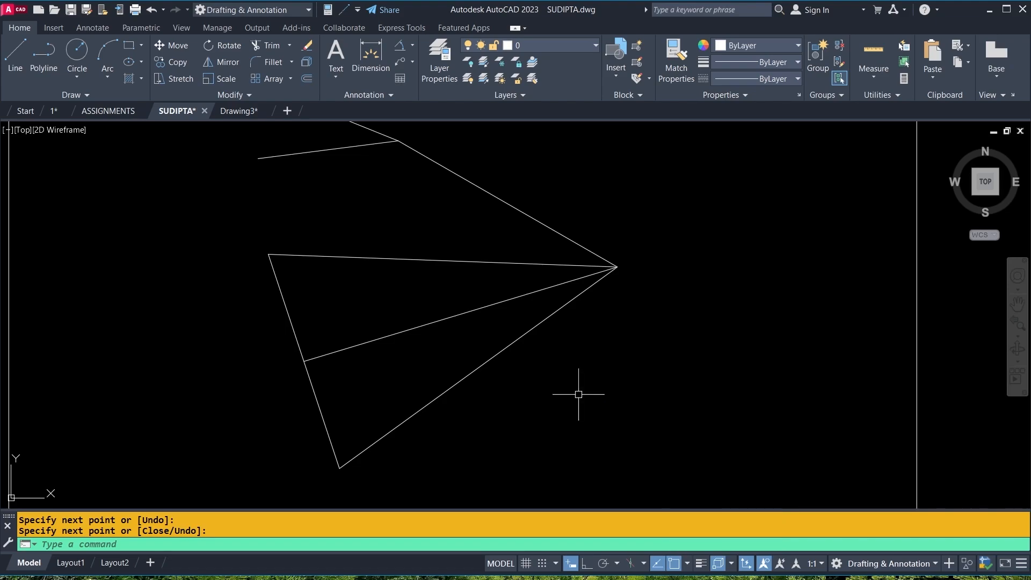
left_click(77, 52)
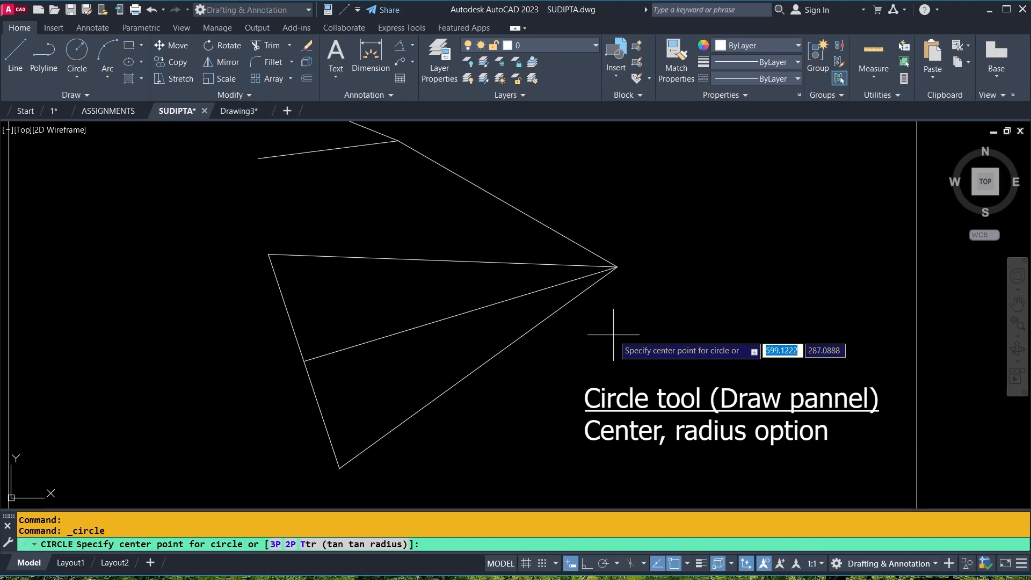
left_click(640, 370)
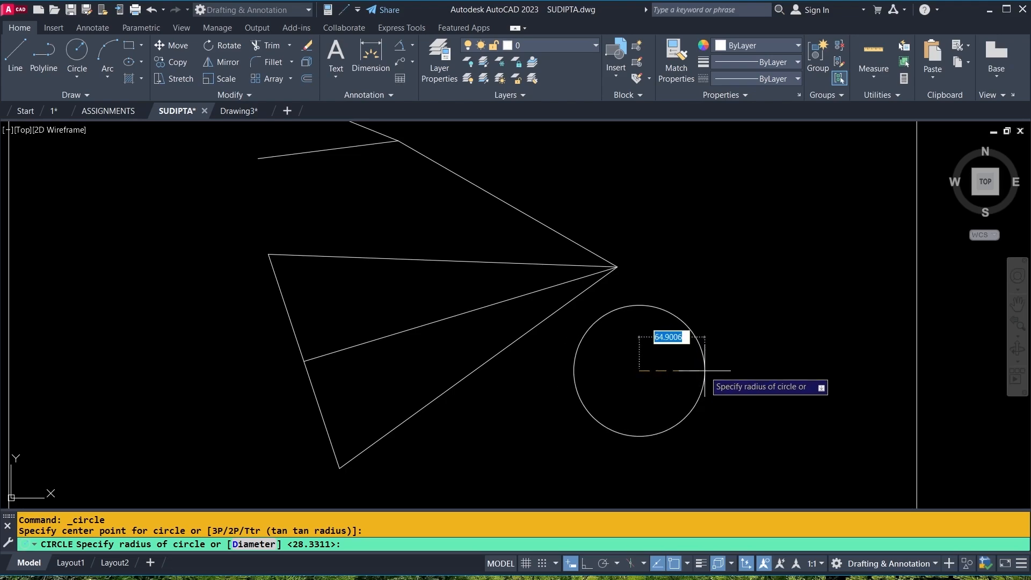
left_click(705, 371)
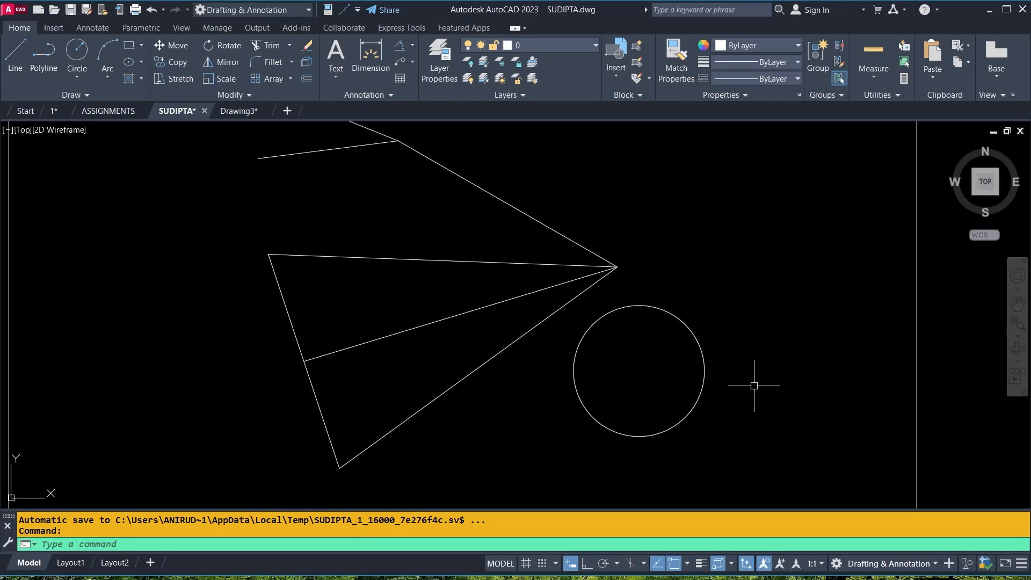
- Draw a closed diamond of four lines inside the circle, snapping to its four quadrant points and starting from the lowest one
left_click(12, 49)
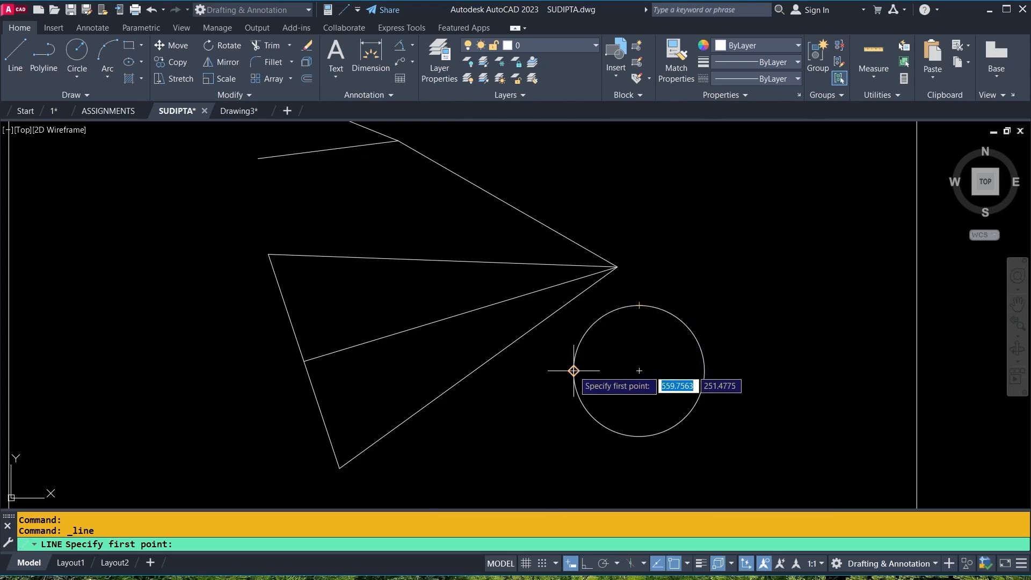
left_click(639, 436)
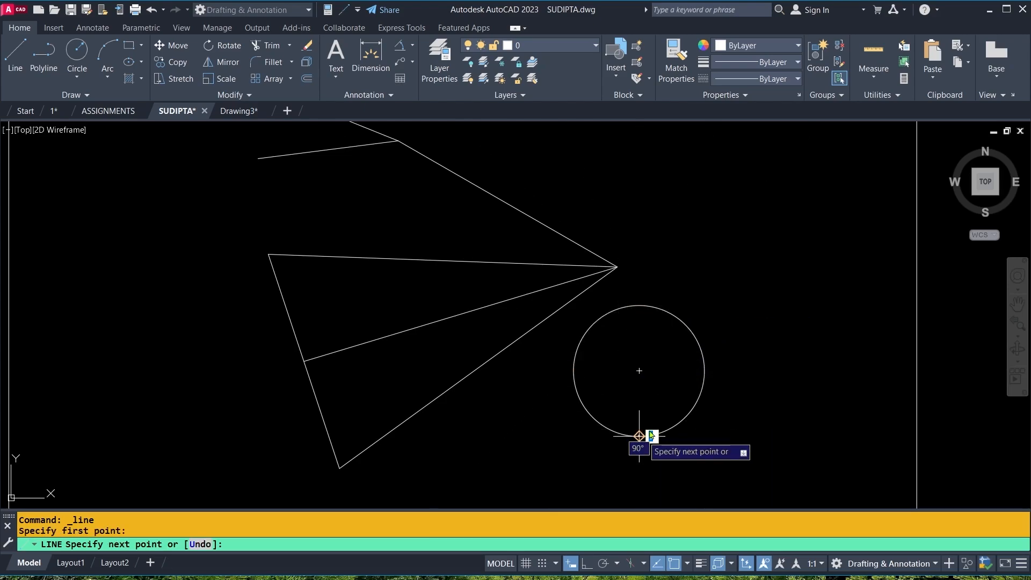
left_click(704, 371)
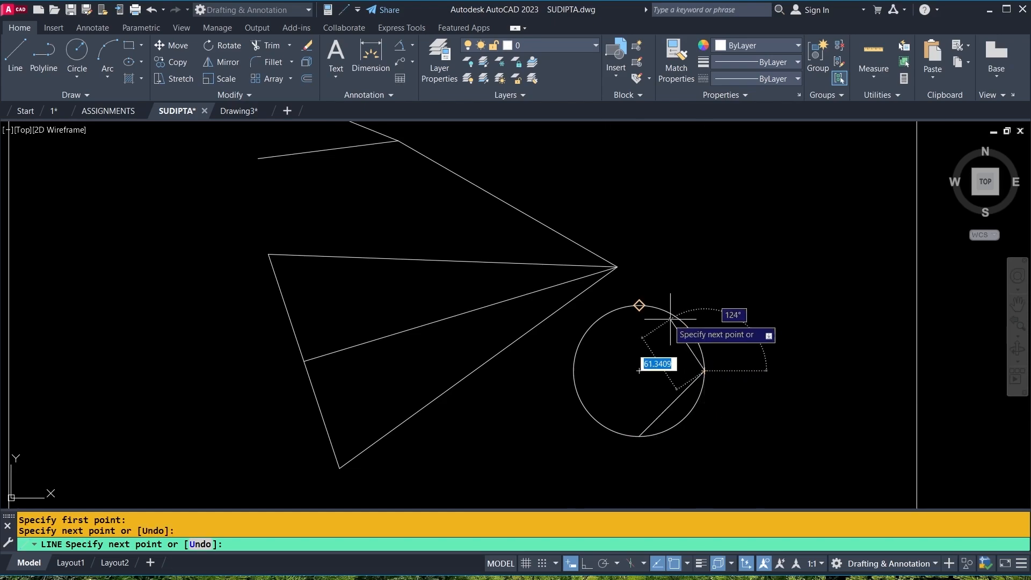
left_click(639, 305)
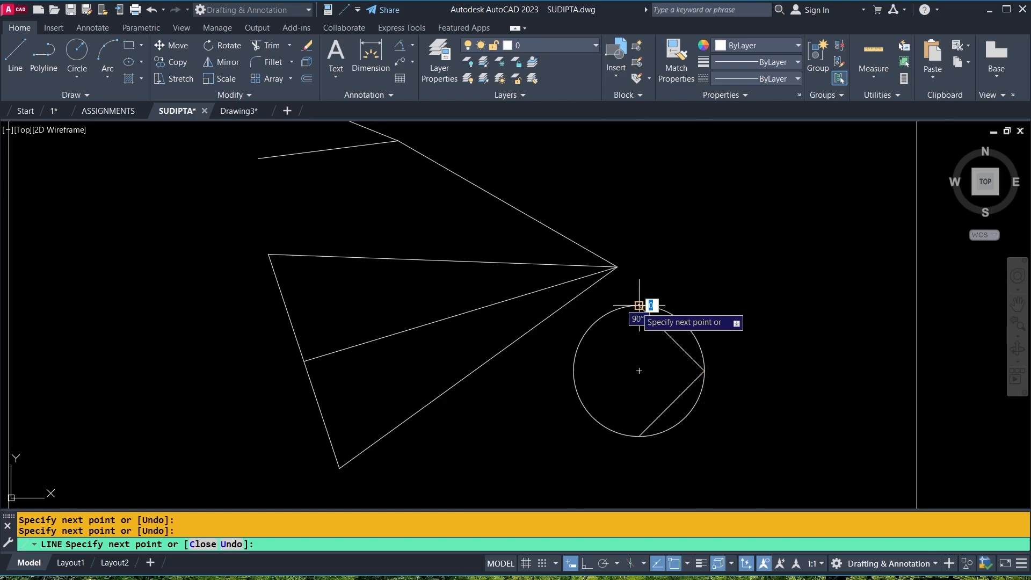
left_click(574, 371)
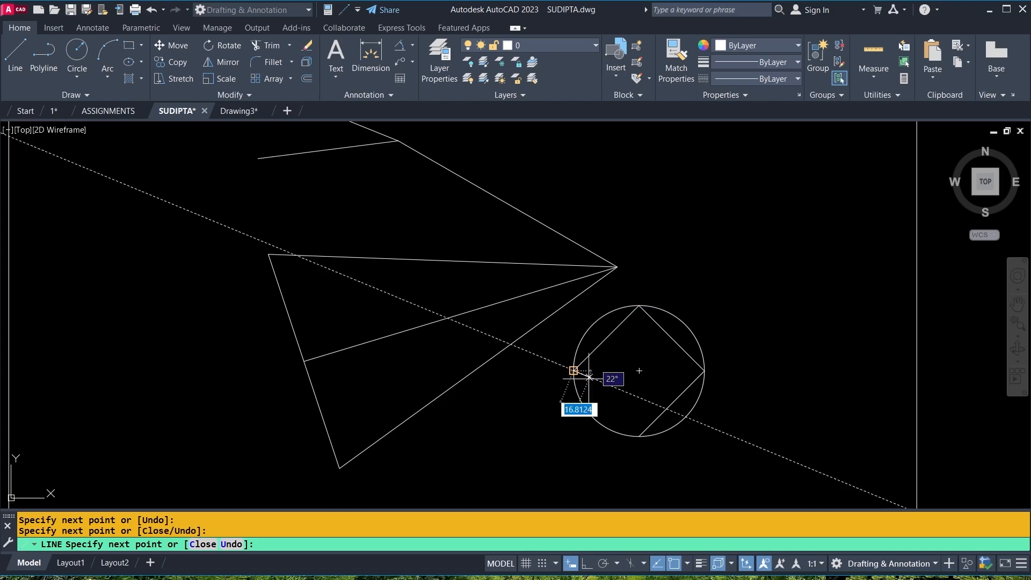
left_click(639, 435)
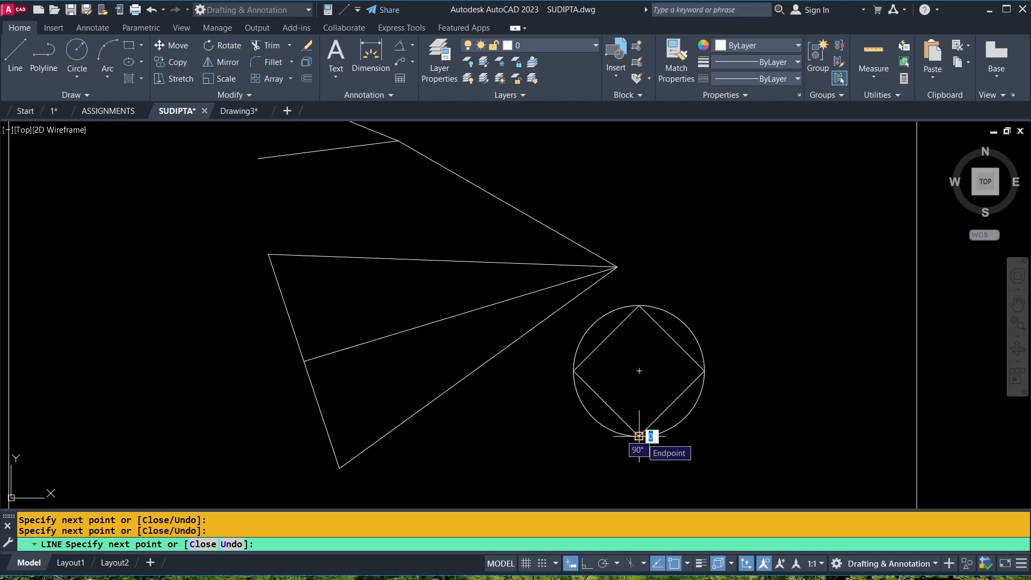
key("Return")
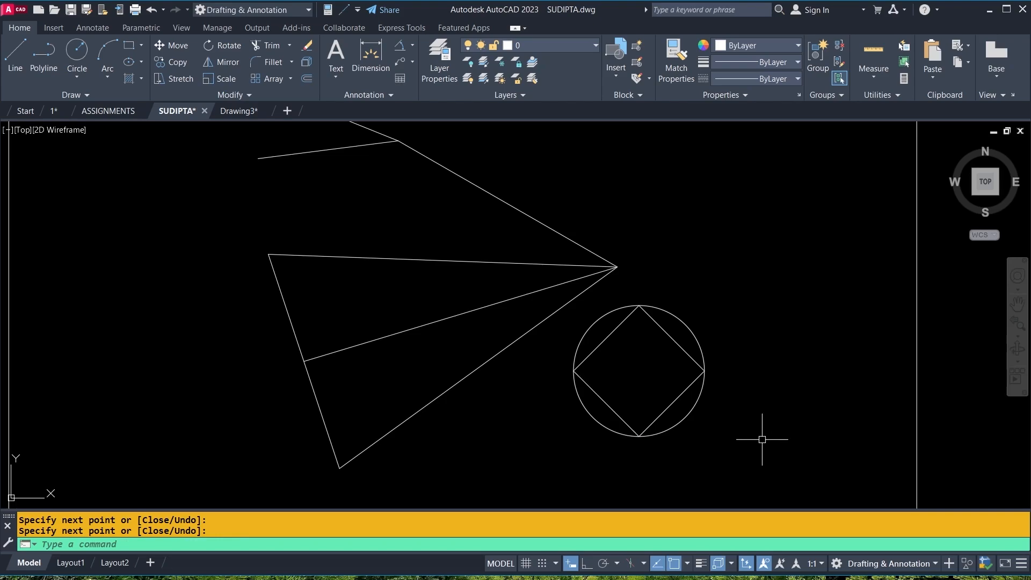
- Check the object snap modes again and draw a rising line above the triangle that crosses the long slanted line
left_click(688, 565)
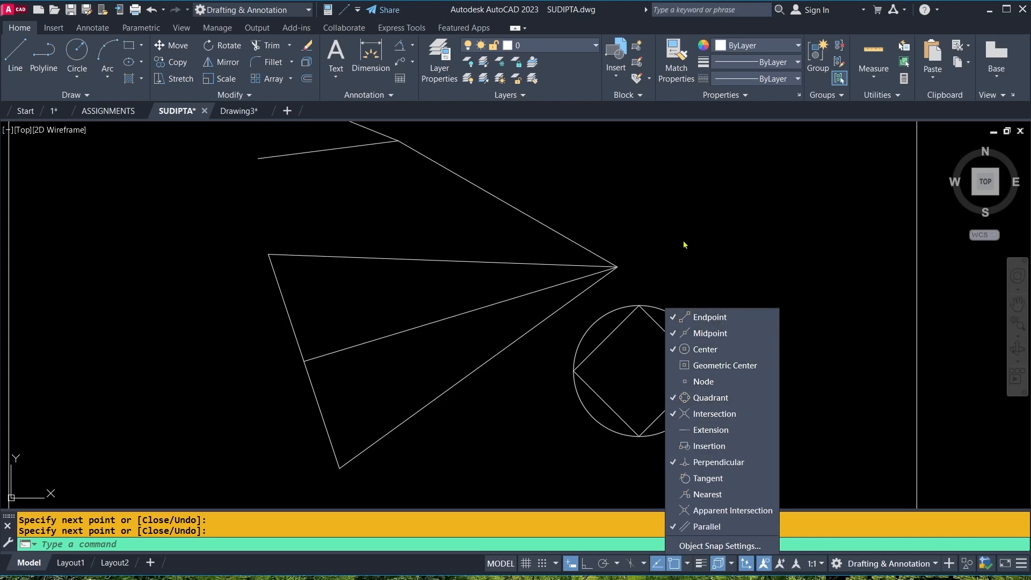
key("Escape")
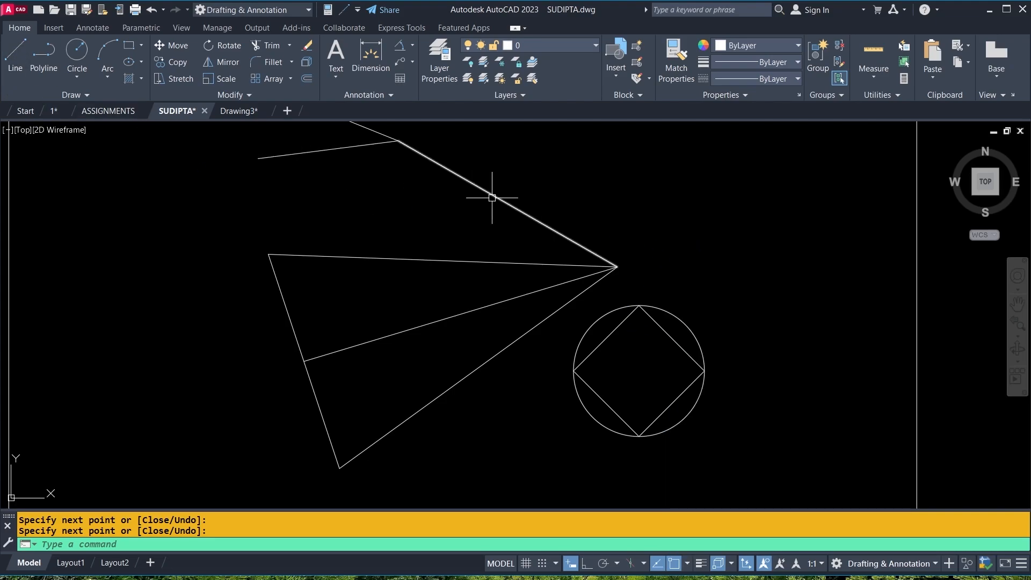
left_click(15, 54)
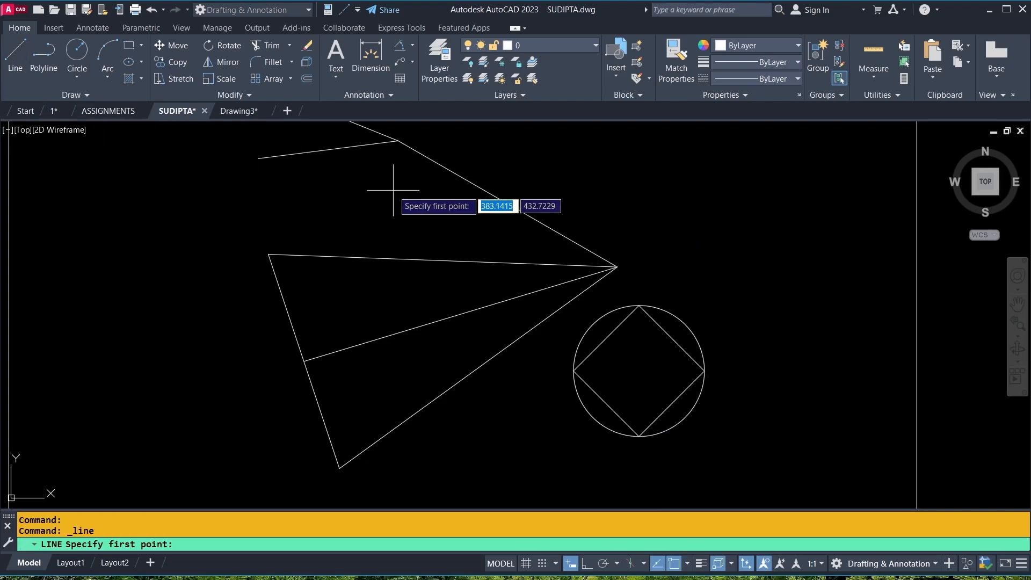
left_click(383, 224)
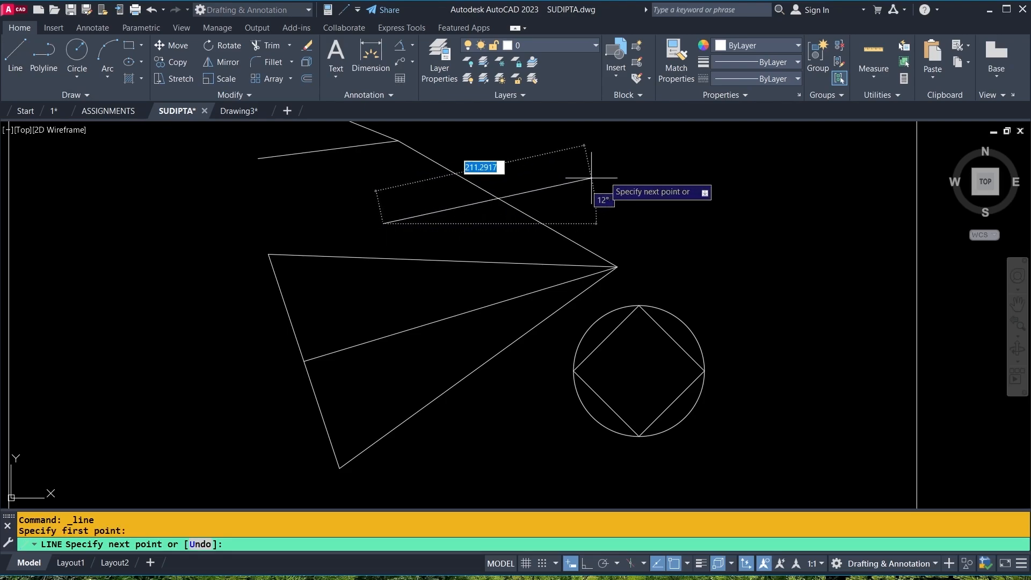
left_click(622, 164)
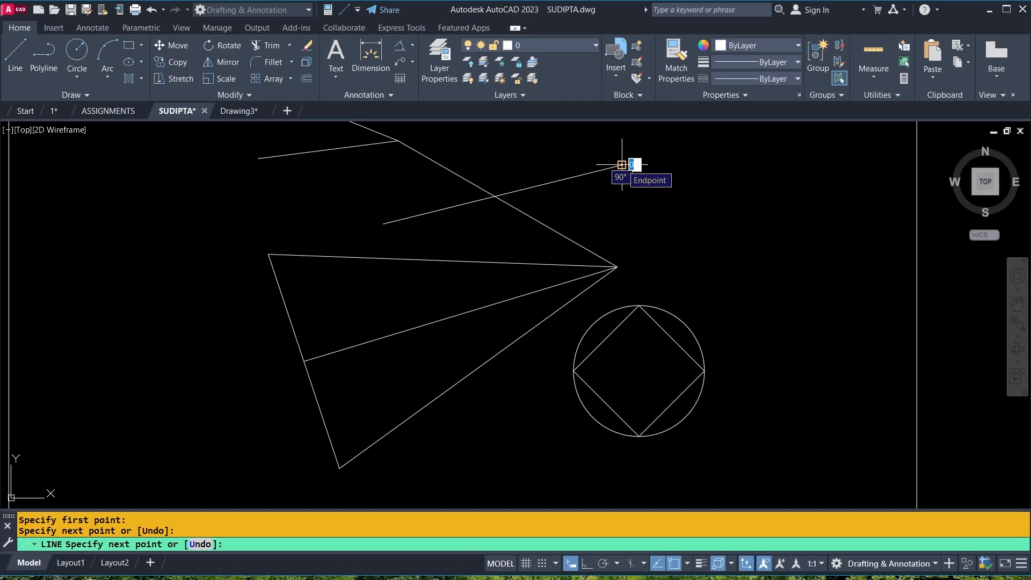
key("Return")
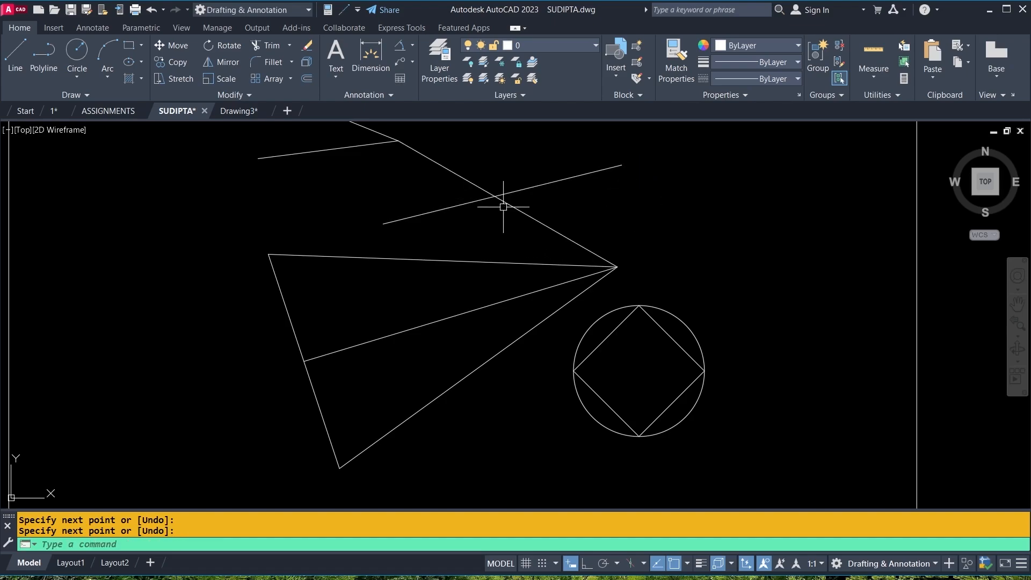
- Draw a line from the intersection of the two crossing lines down to the triangle's upper edge, meeting it perpendicularly
left_click(14, 53)
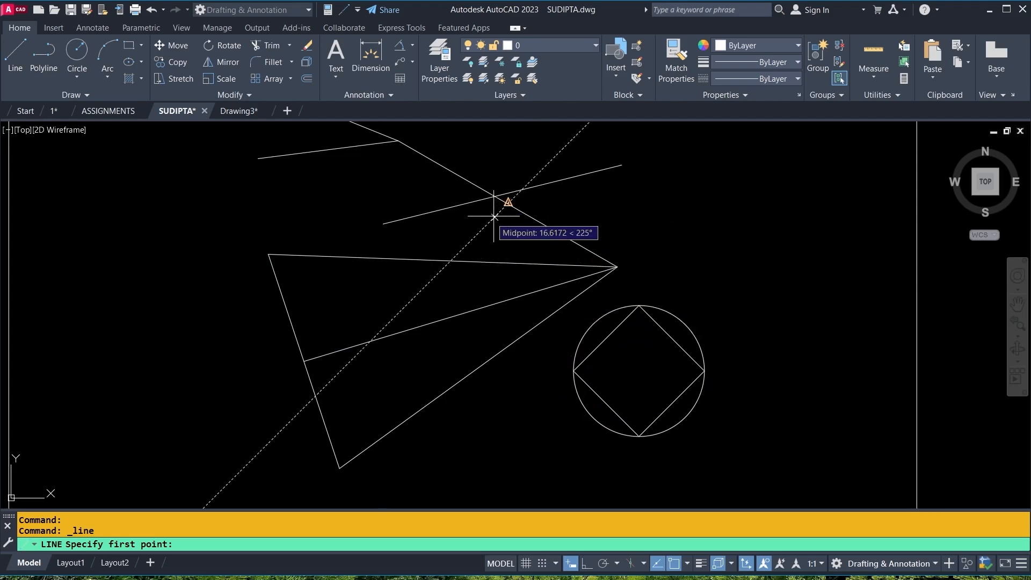
scroll(496, 212, "up", 3)
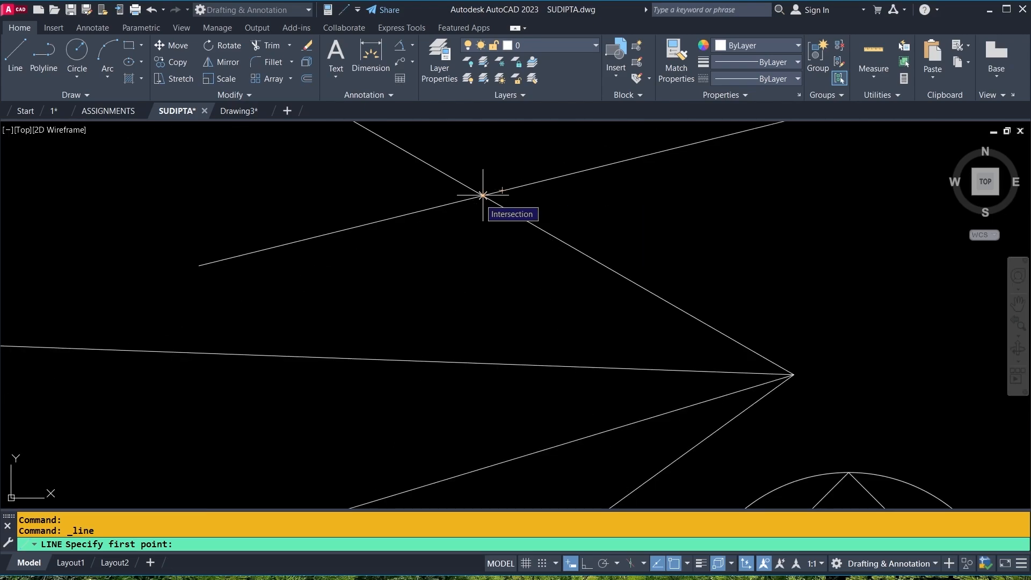
left_click(483, 195)
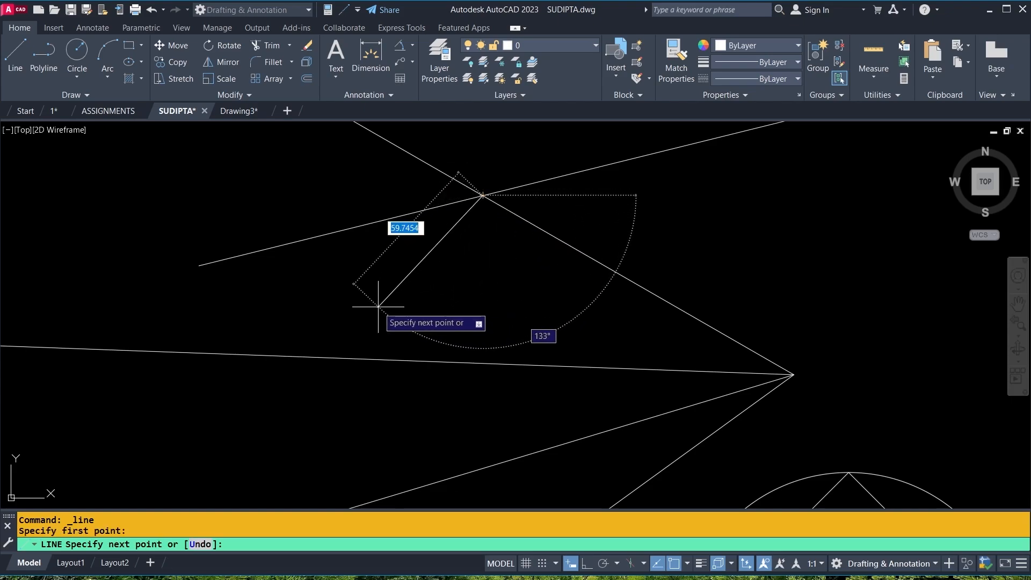
left_click(477, 363)
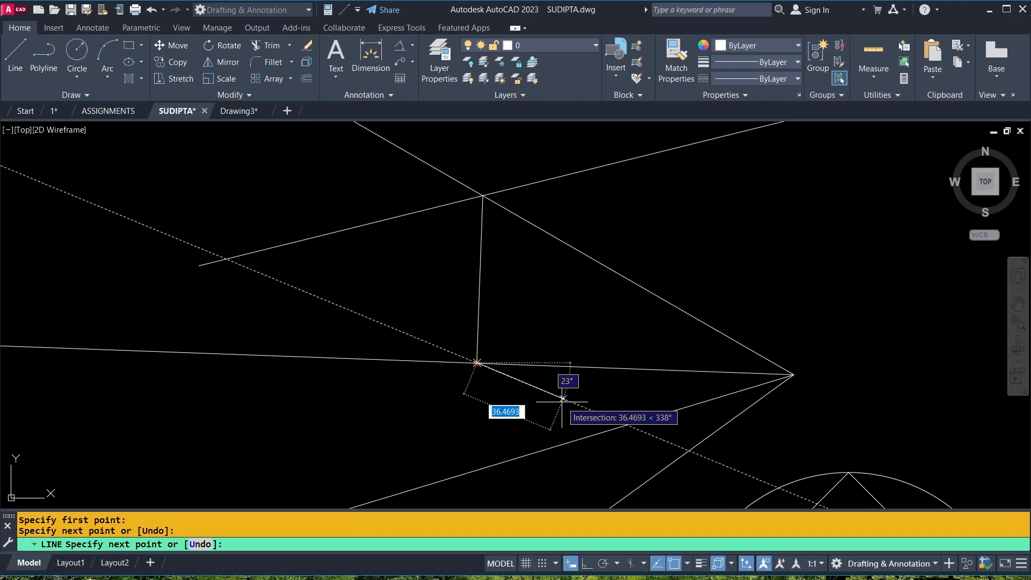
key("Return")
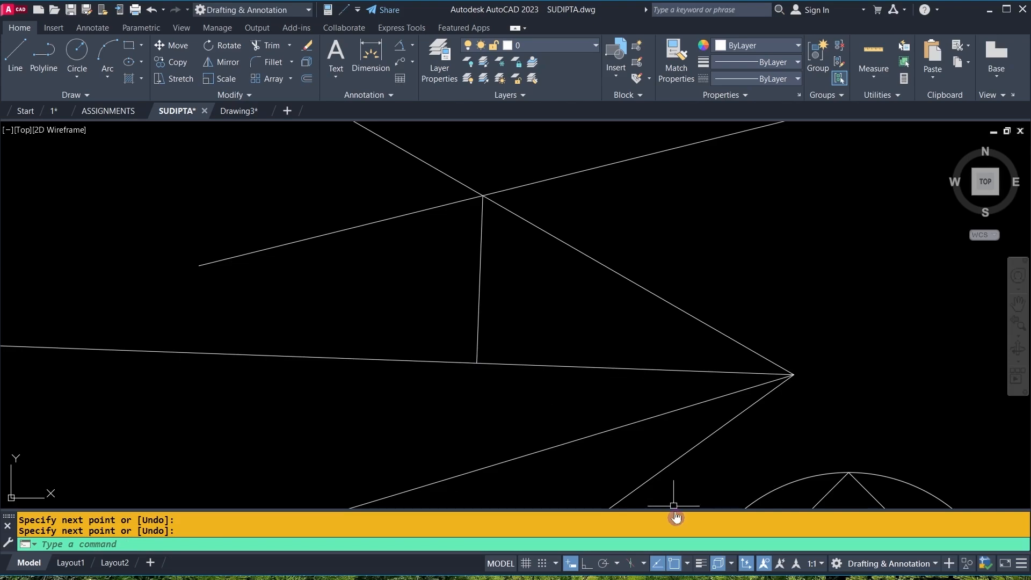
- Turn on Ortho mode while drawing a horizontal line 200 units long, running rightward beside the two crossing lines
left_click(15, 54)
middle_click_drag(633, 271, 309, 356)
left_click(398, 308)
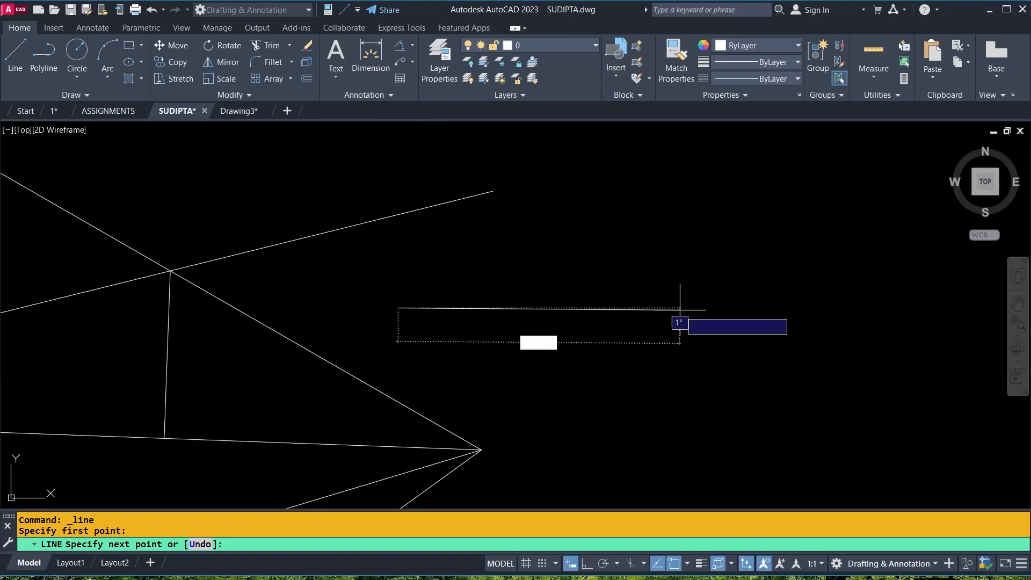
left_click(587, 563)
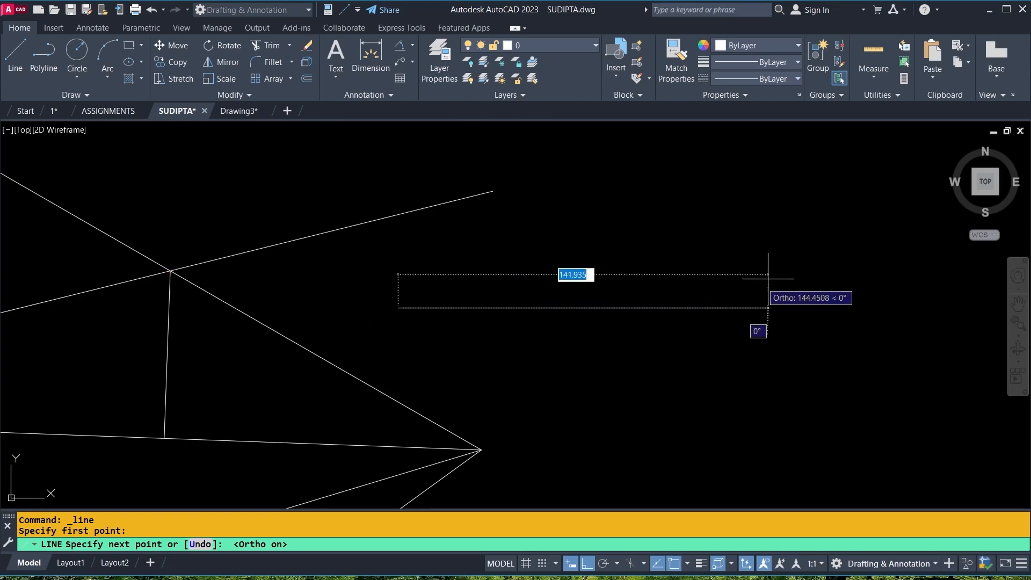
type("200")
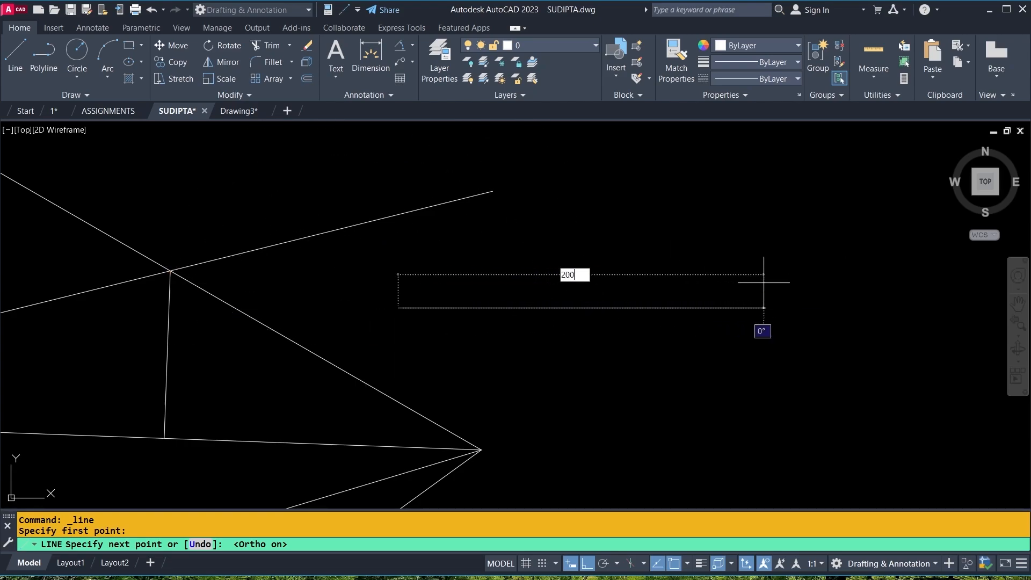
key("Return")
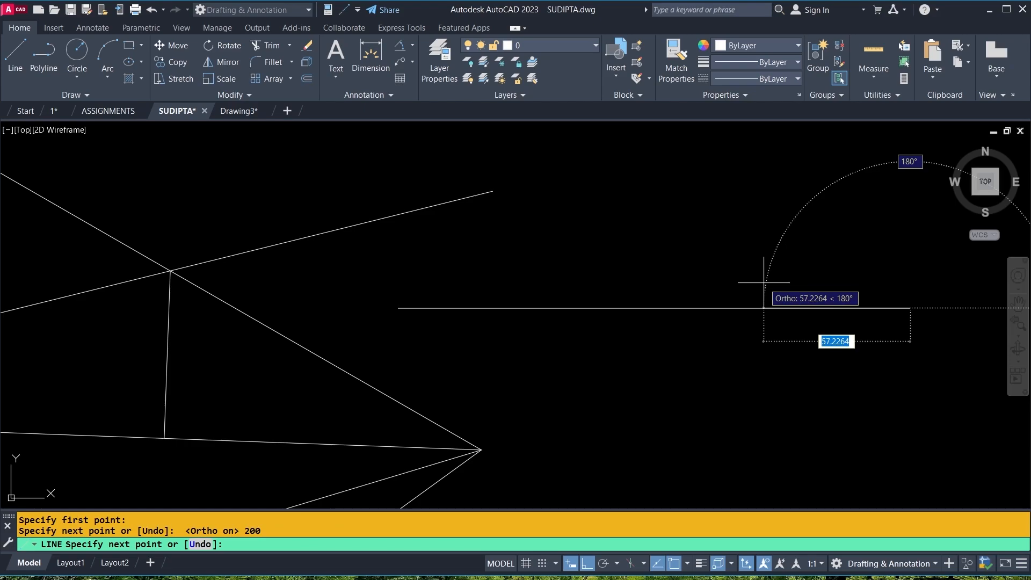
- Continue with a 50-unit vertical segment upward, and finish with a line snapped to the intersection of the two crossing lines
scroll(602, 308, "down", 5)
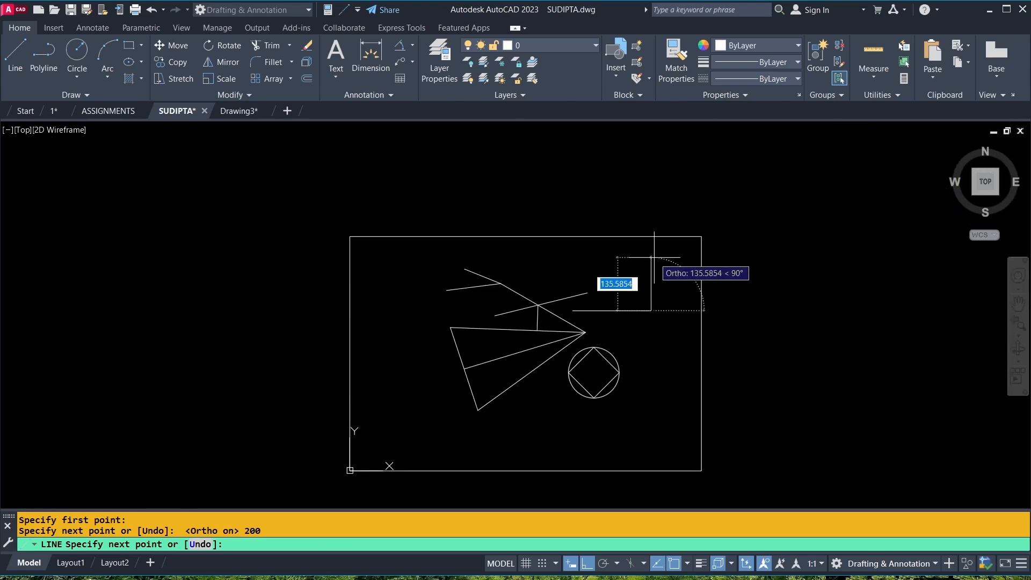
type("50")
key("Return")
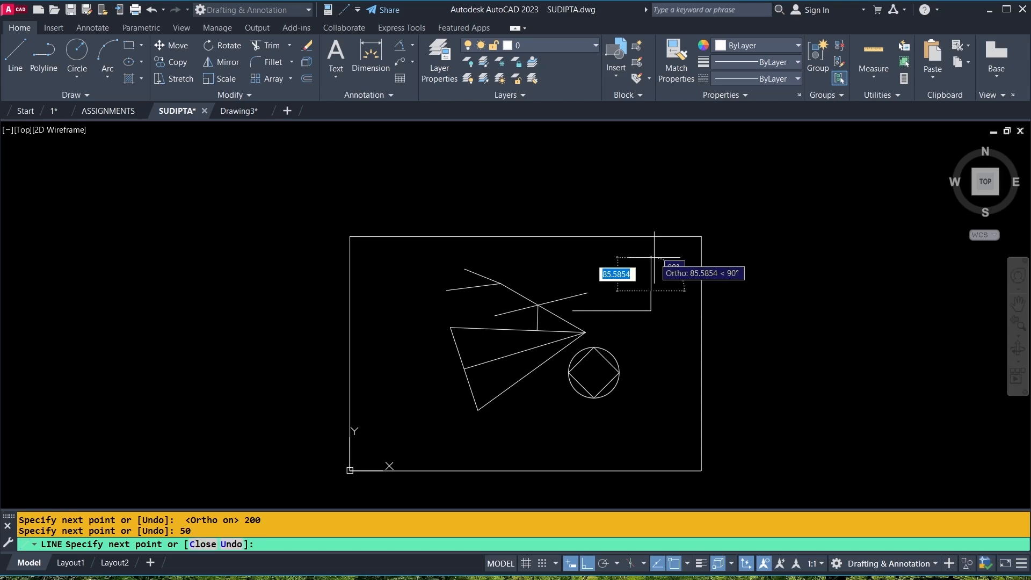
scroll(661, 269, "up", 4)
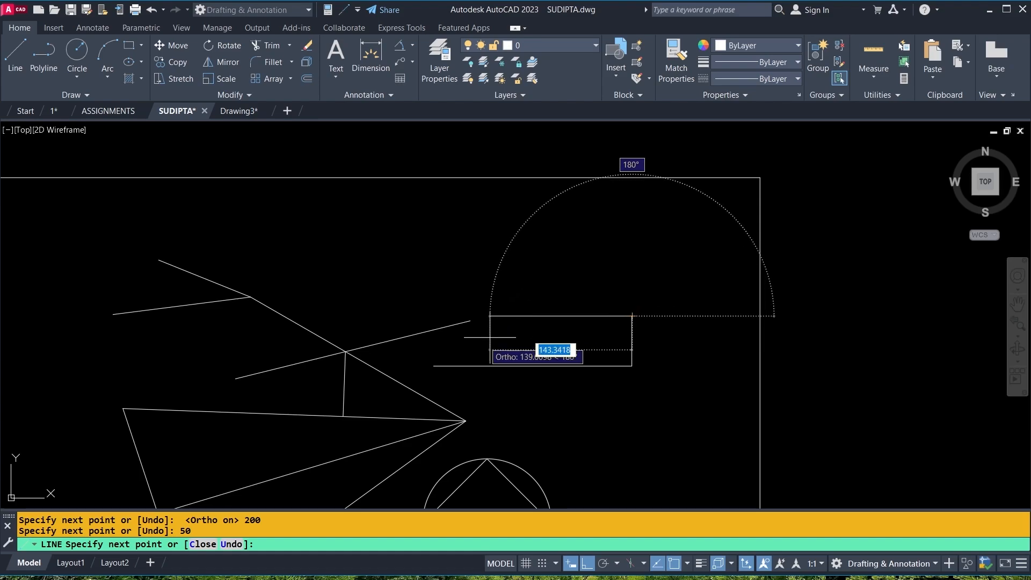
left_click(345, 352)
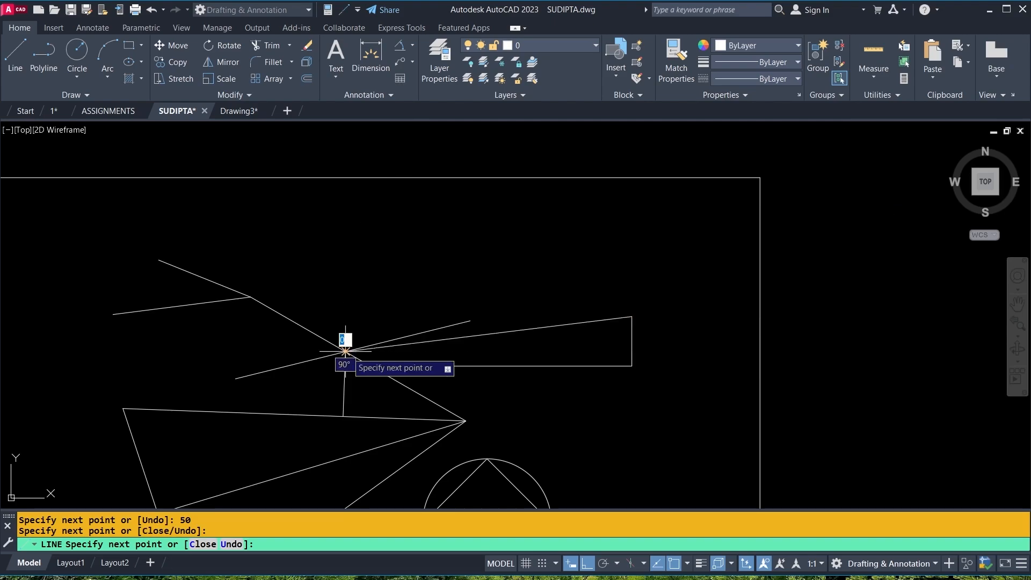
left_click(422, 414)
key("Return")
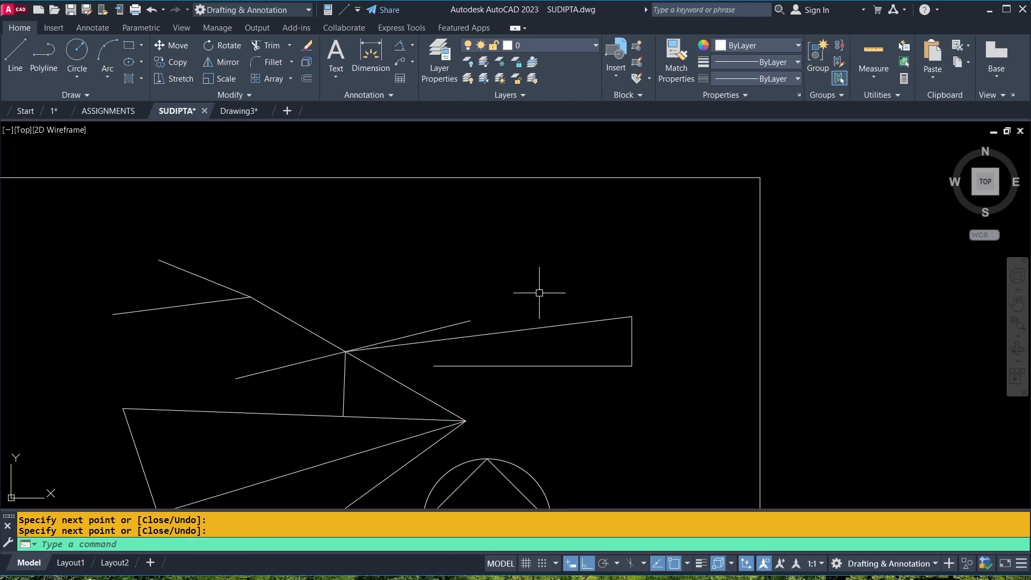
- Erase all the lines and the circle inside the border rectangle, keeping only the rectangle
scroll(539, 291, "down", 2)
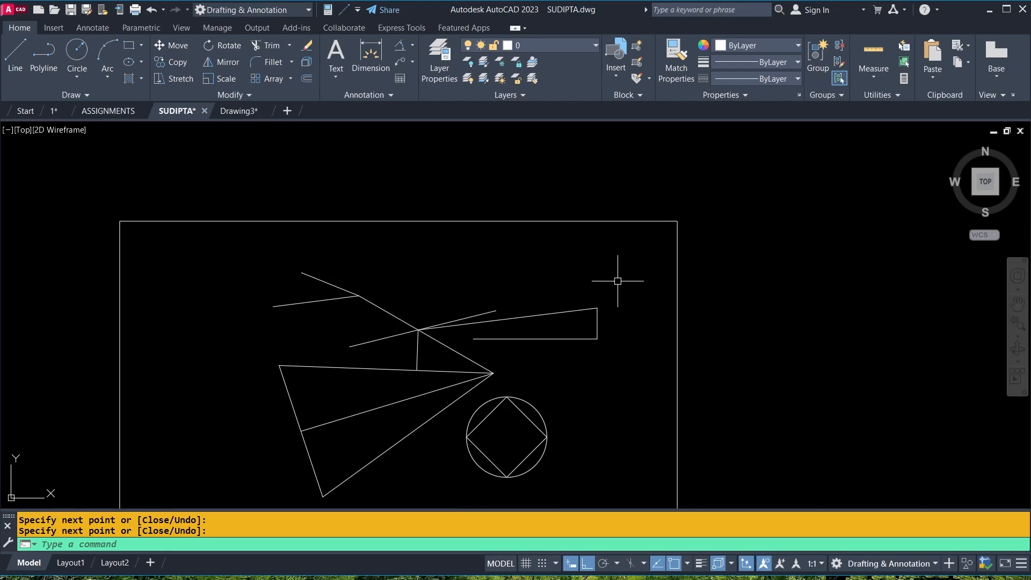
mouse_move(605, 410)
middle_mouse_down()
mouse_move(638, 327)
mouse_move(654, 320)
middle_mouse_up()
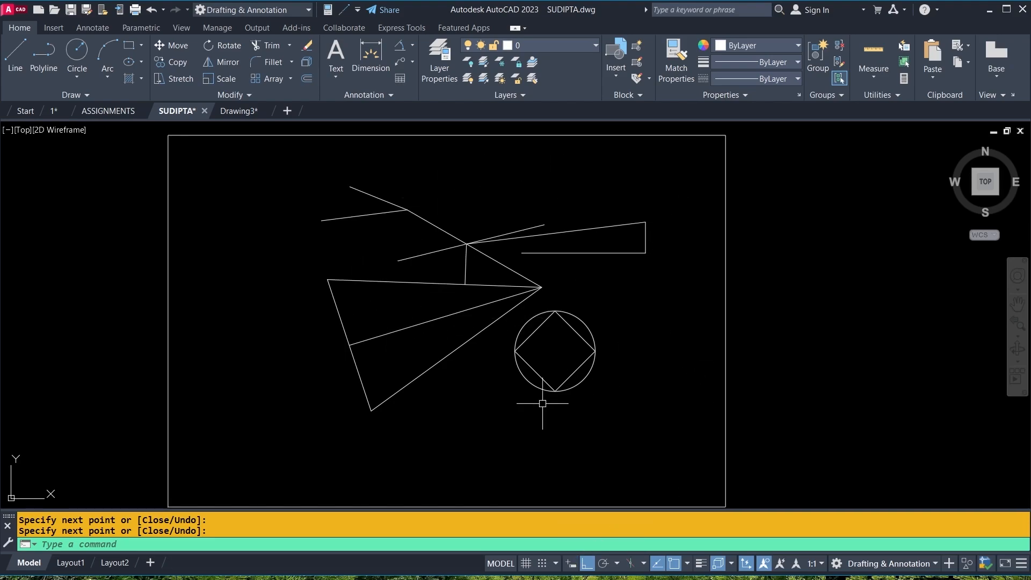
left_click(669, 156)
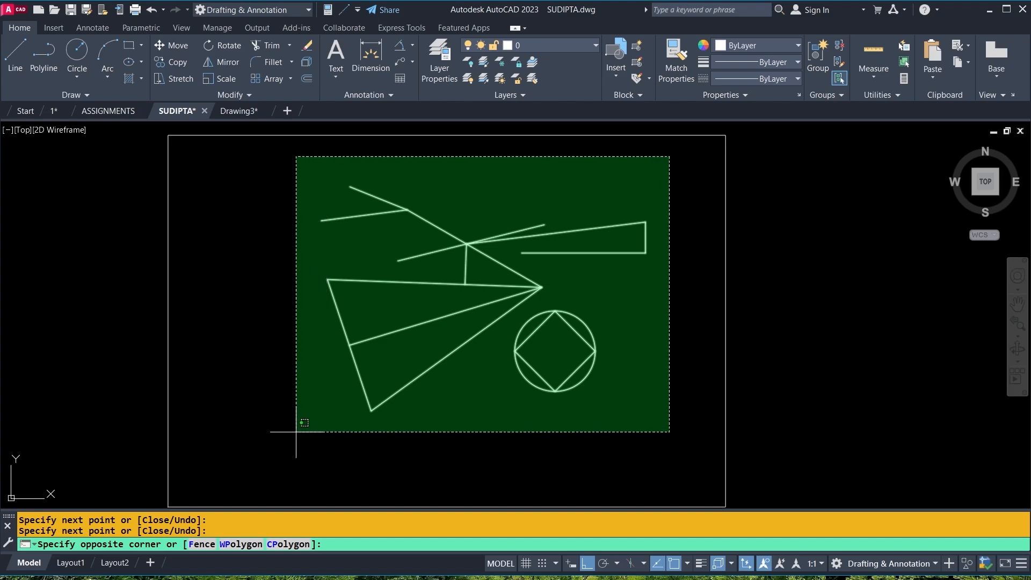
left_click(296, 432)
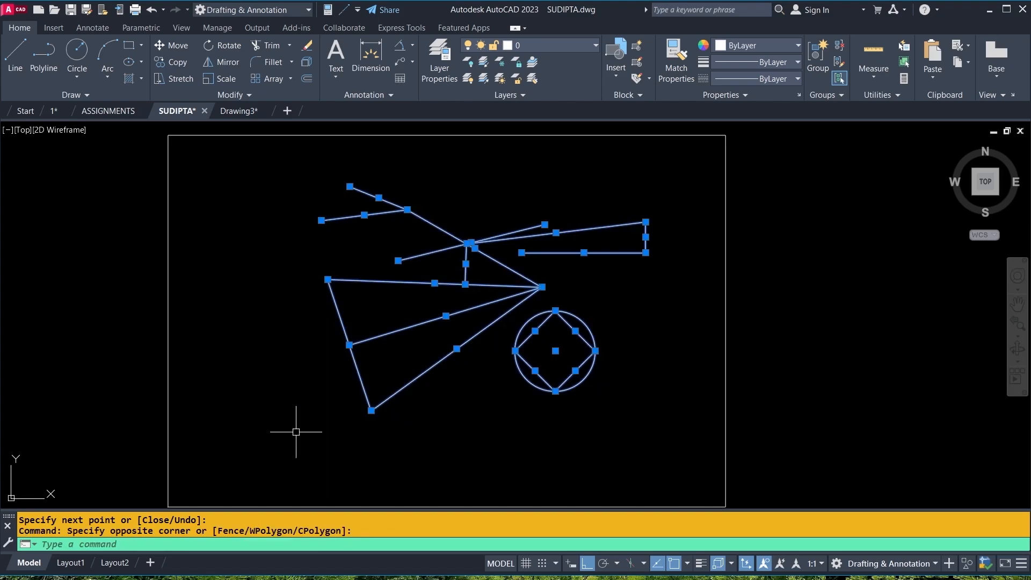
left_click(308, 47)
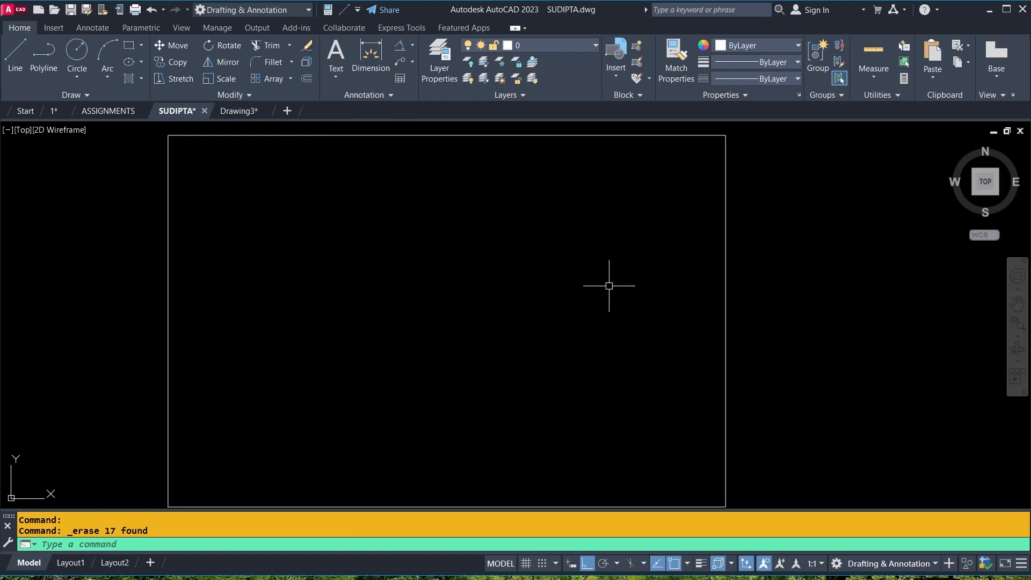
middle_click(547, 330)
middle_click(547, 330)
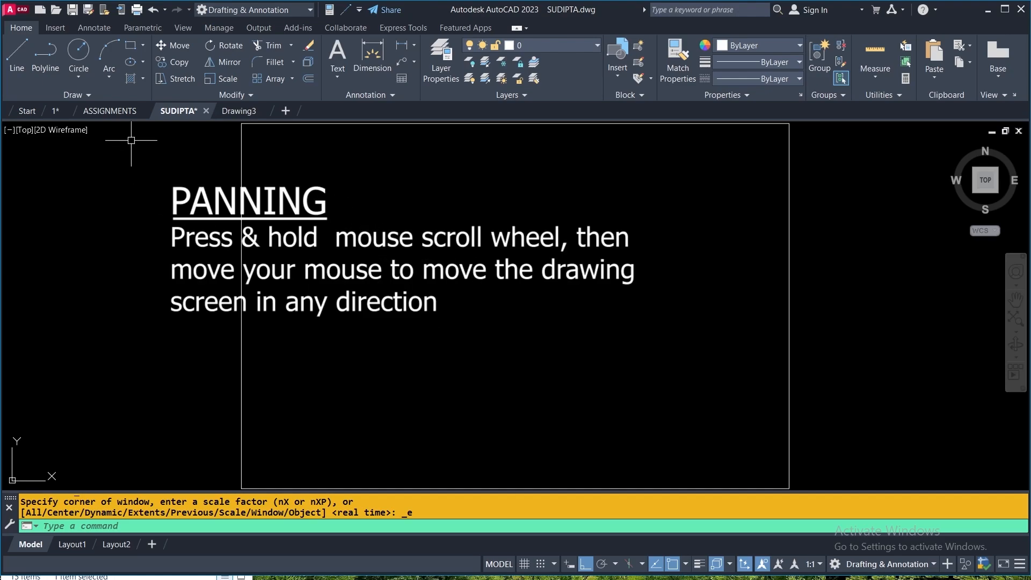
- Switch to the ASSIGNMENTS drawing and examine its dimensioned parts, ending close up on the centre of the R30 and R60 circles
mouse_move(118, 113)
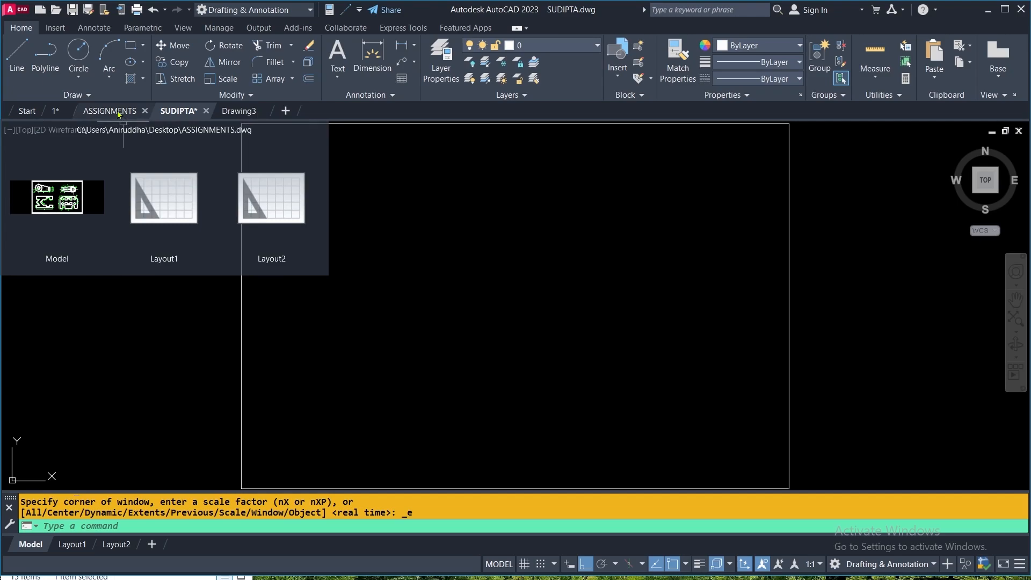
left_click(119, 112)
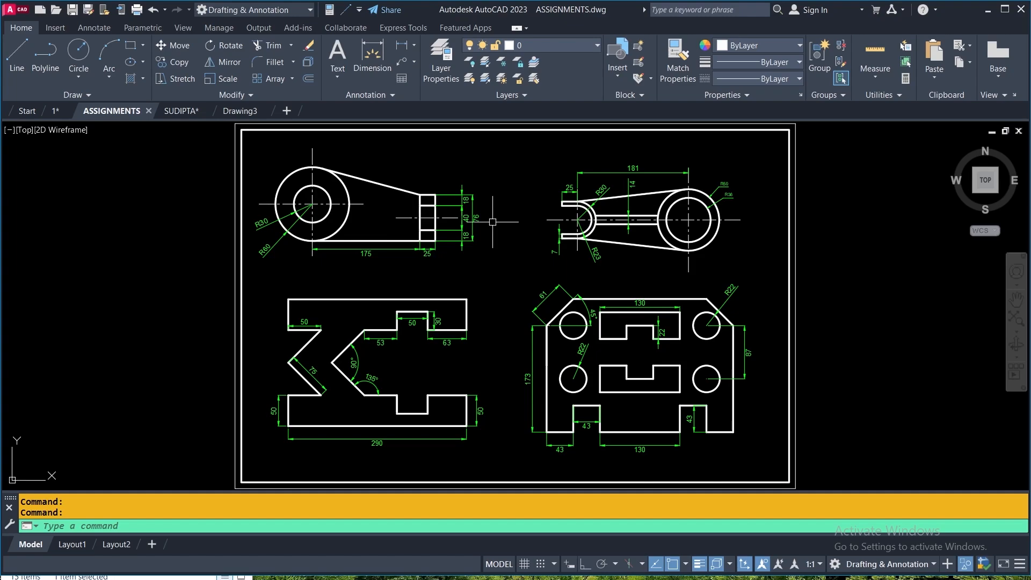
scroll(493, 222, "up", 7)
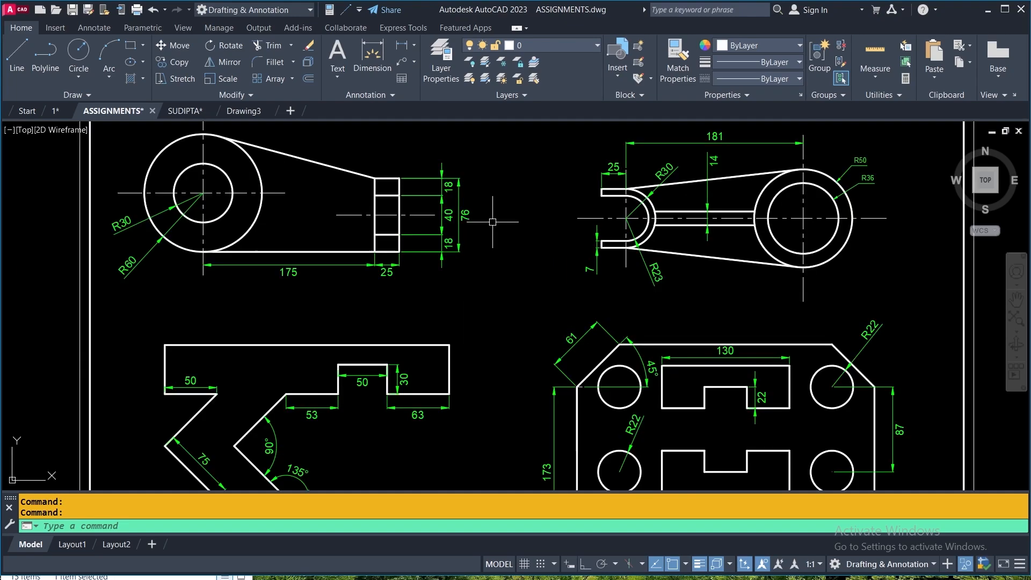
scroll(493, 221, "up", 2)
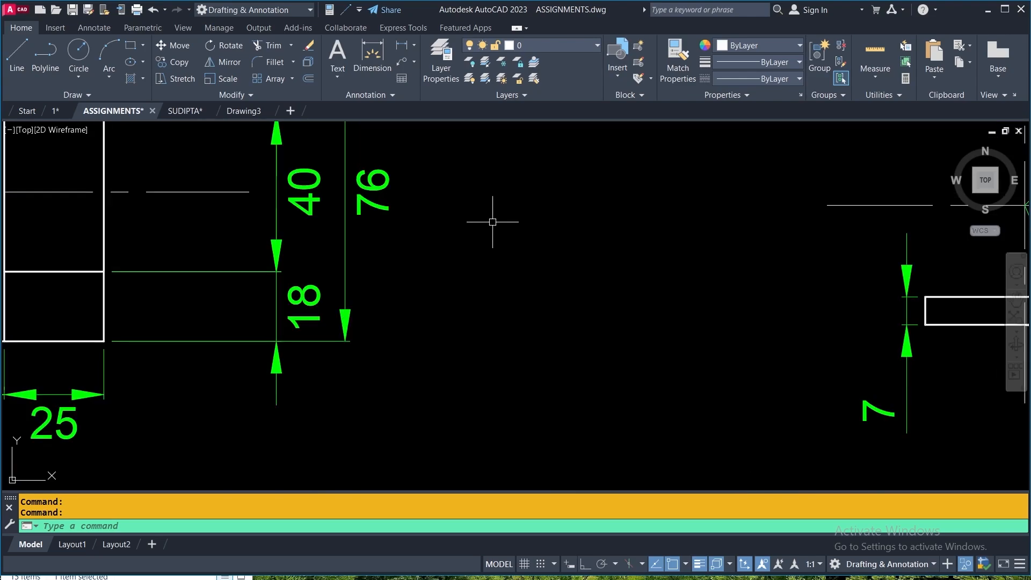
scroll(493, 222, "down", 9)
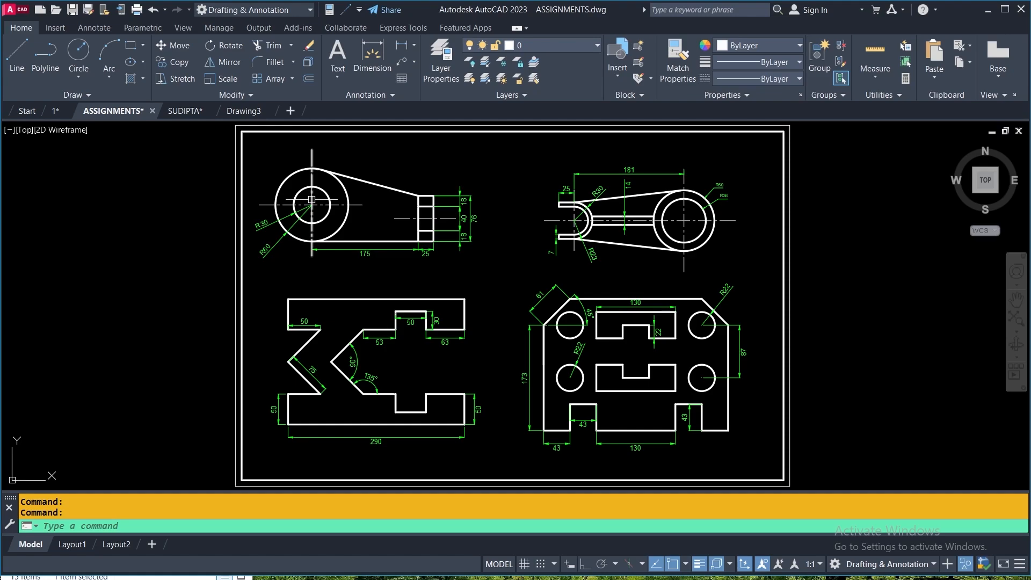
mouse_move(311, 200)
middle_mouse_down()
mouse_move(451, 248)
mouse_move(479, 301)
middle_mouse_up()
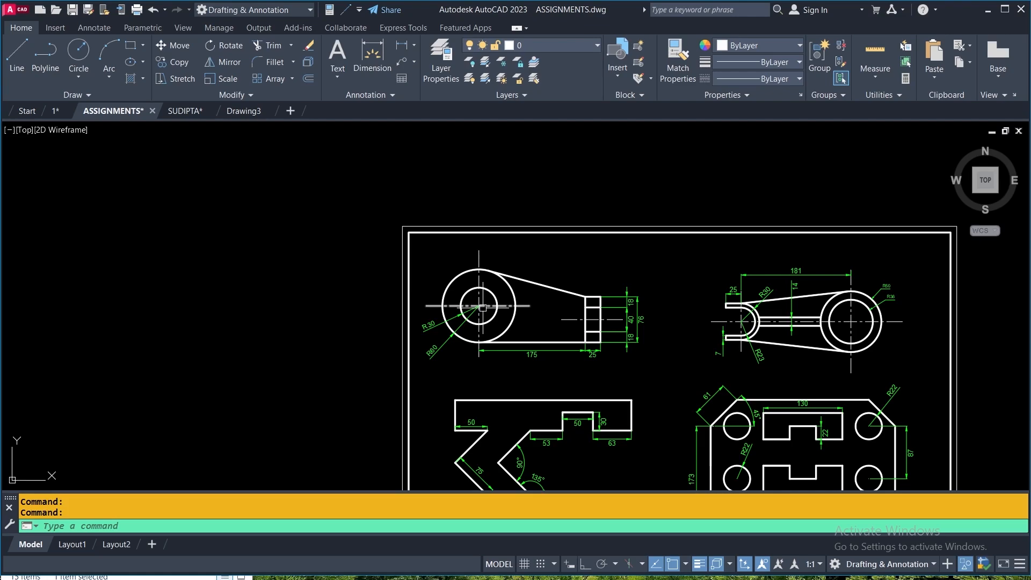
scroll(483, 307, "up", 4)
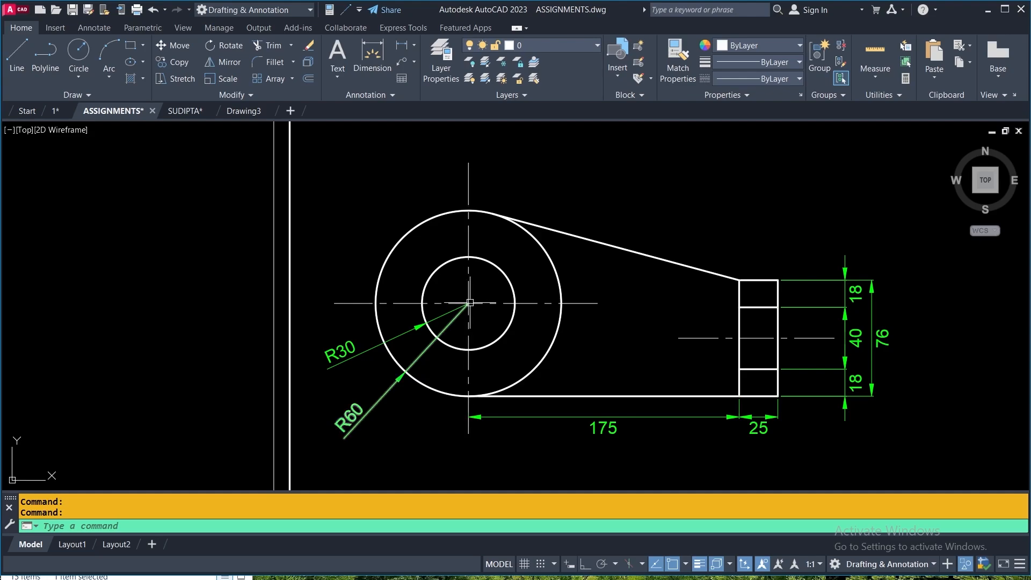
scroll(471, 307, "up", 4)
scroll(470, 303, "up", 2)
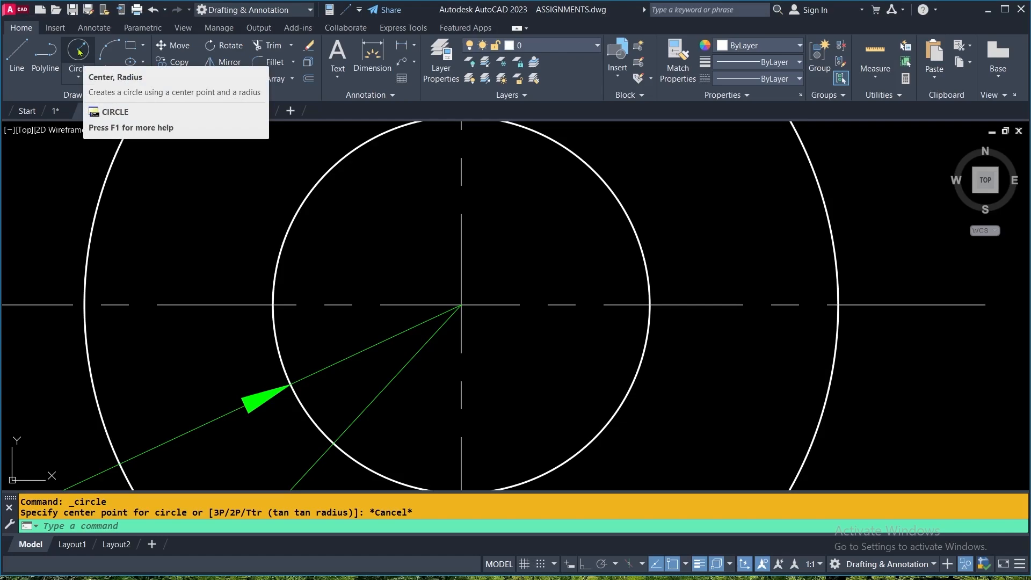
left_click(79, 79)
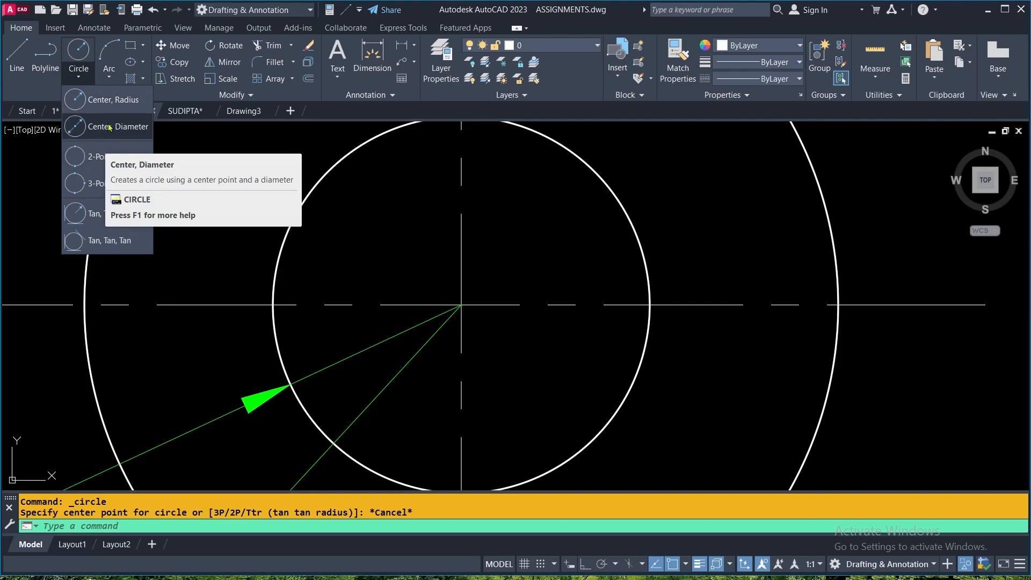
left_click(94, 101)
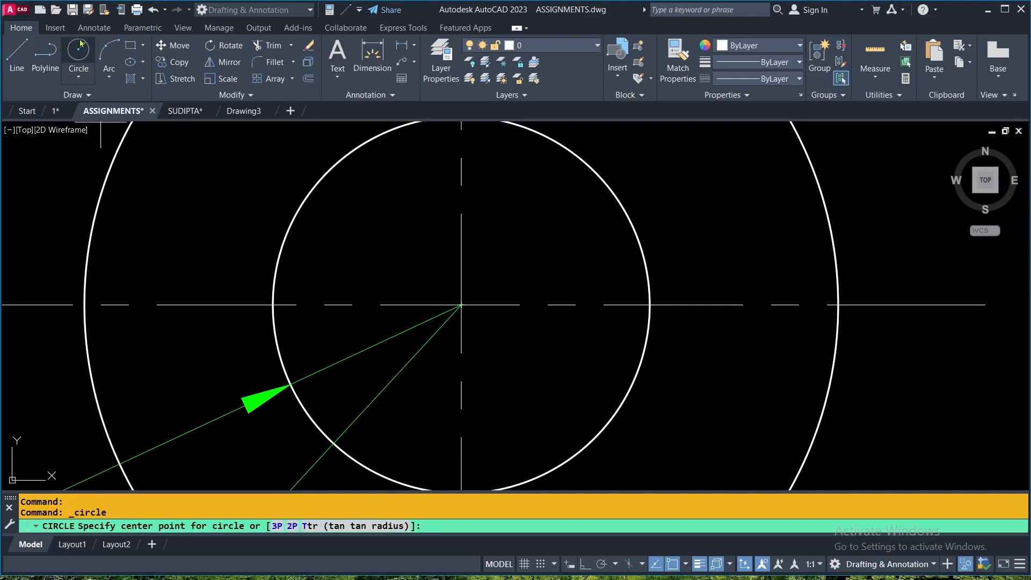
left_click(73, 78)
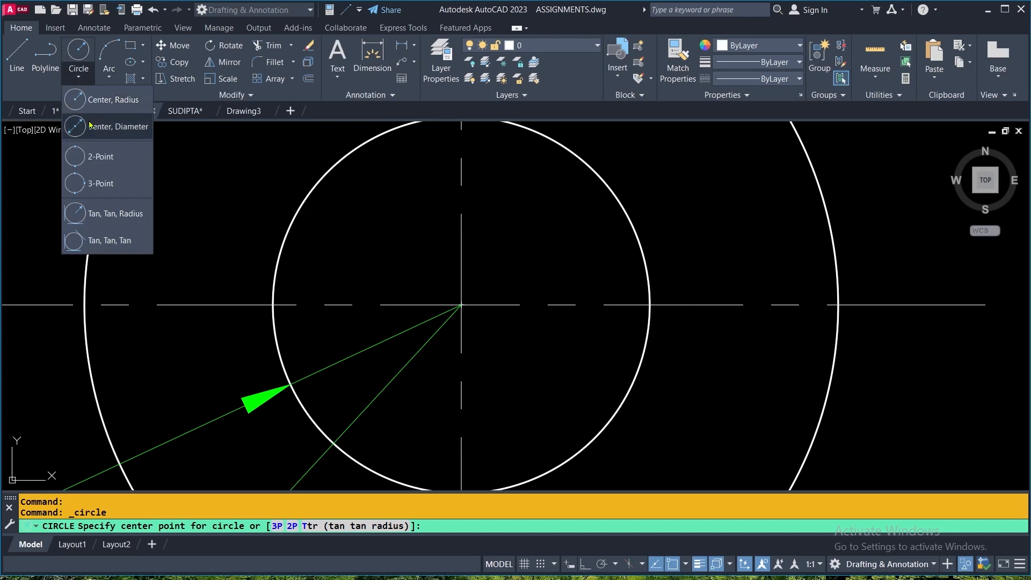
left_click(84, 159)
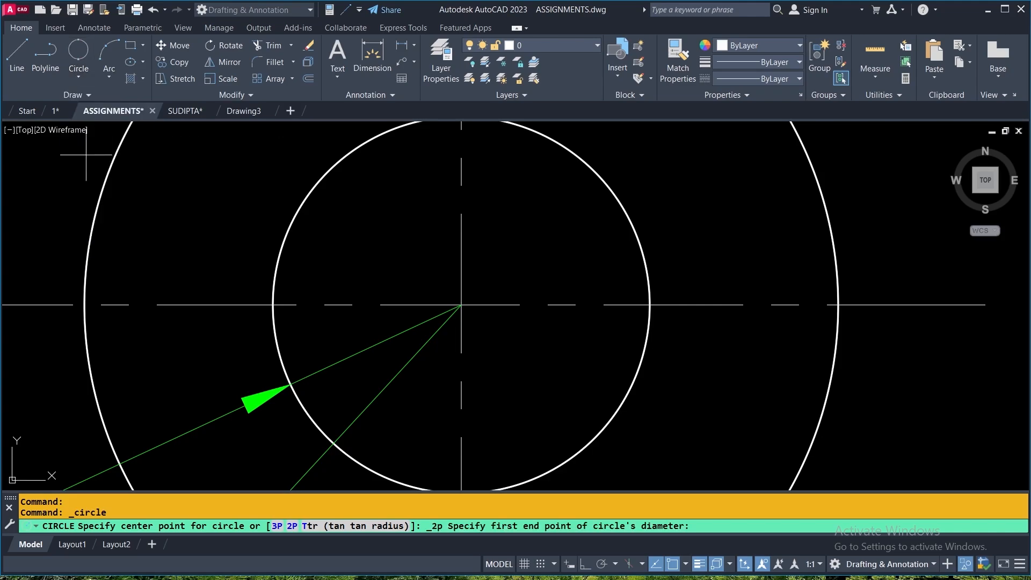
- Draw a Center, Radius circle with radius 25 at the shared centre of the R30 and R60 circles
left_click(79, 78)
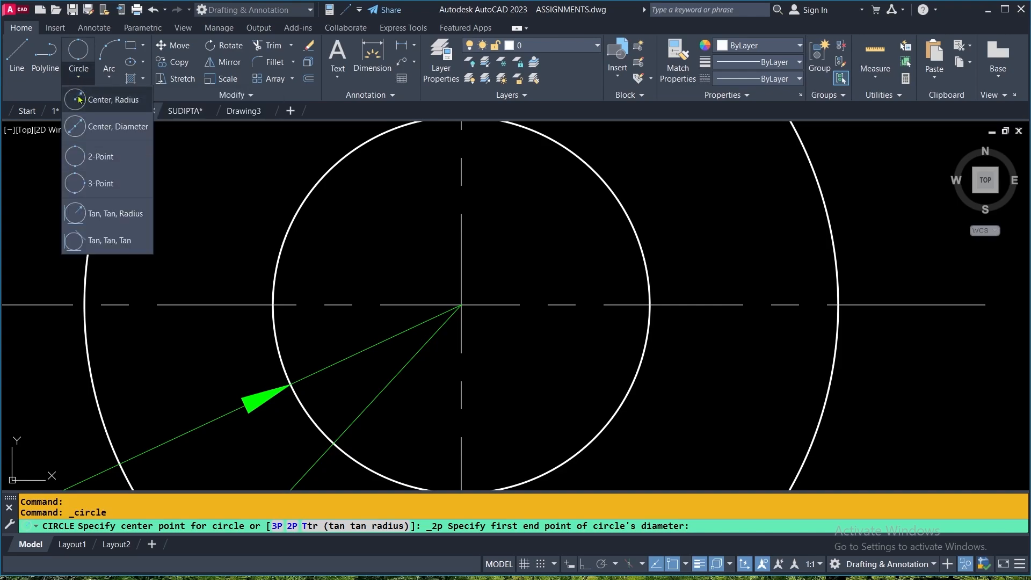
left_click(79, 99)
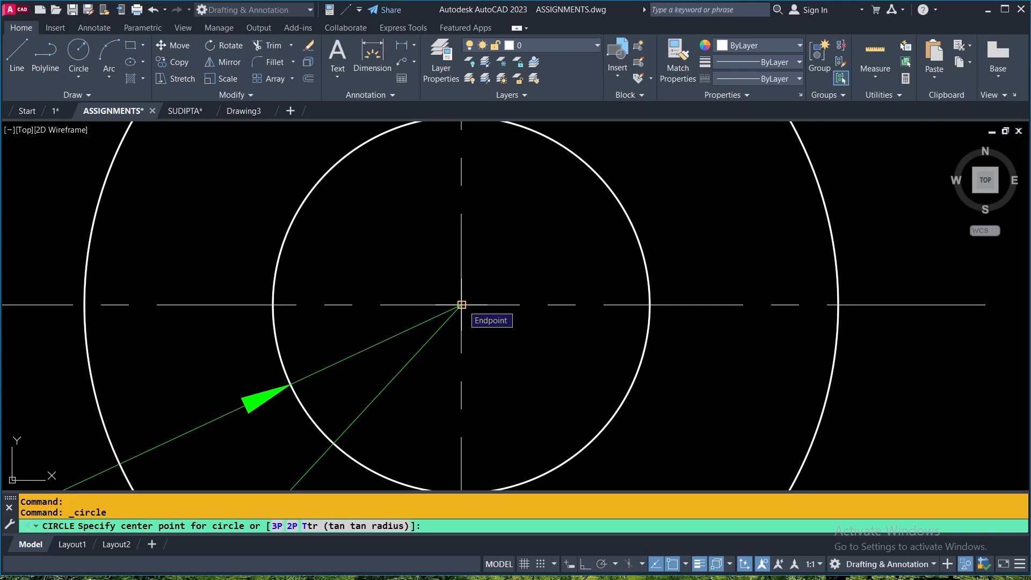
left_click(462, 305)
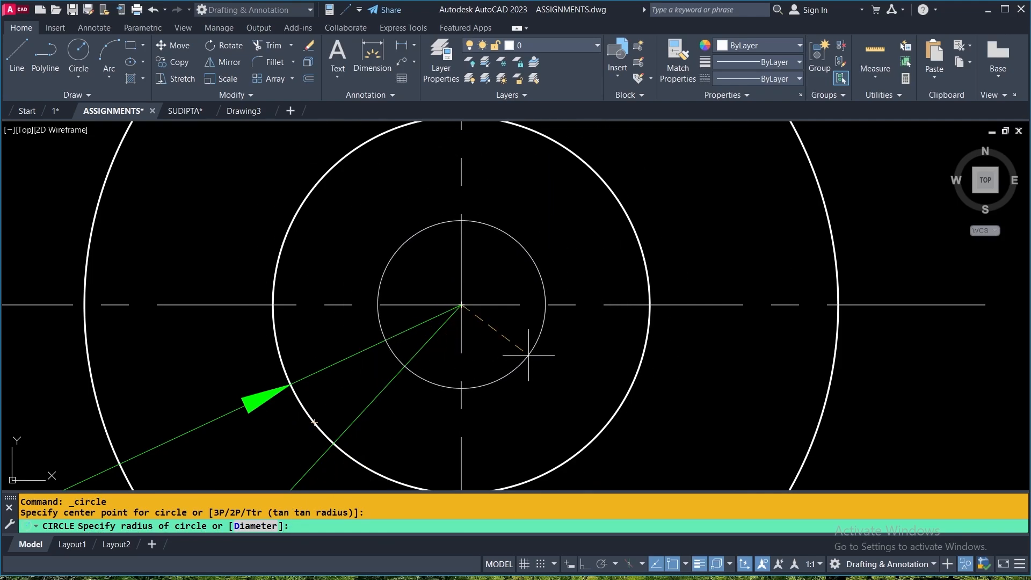
scroll(529, 354, "down", 3)
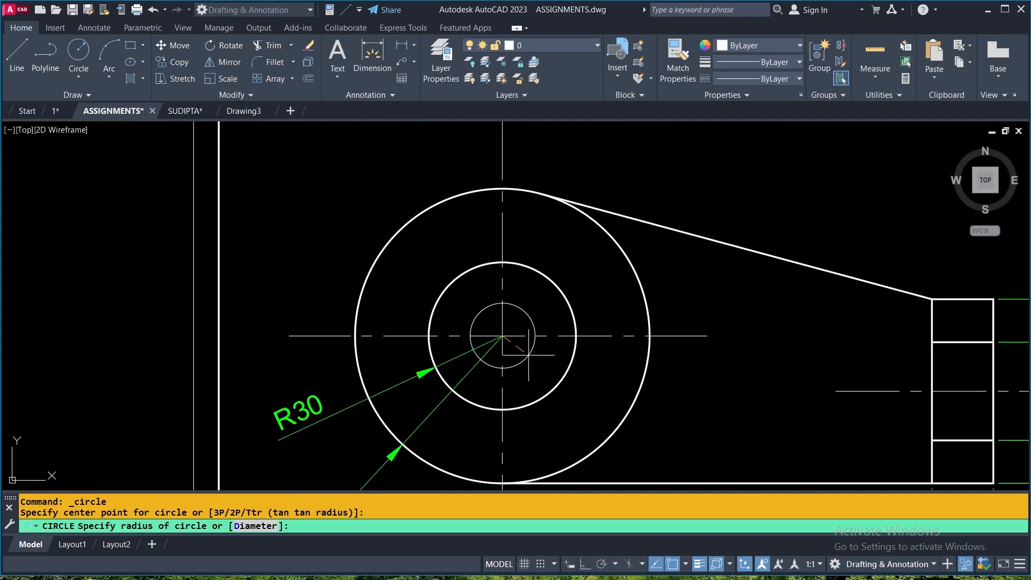
scroll(527, 356, "down", 2)
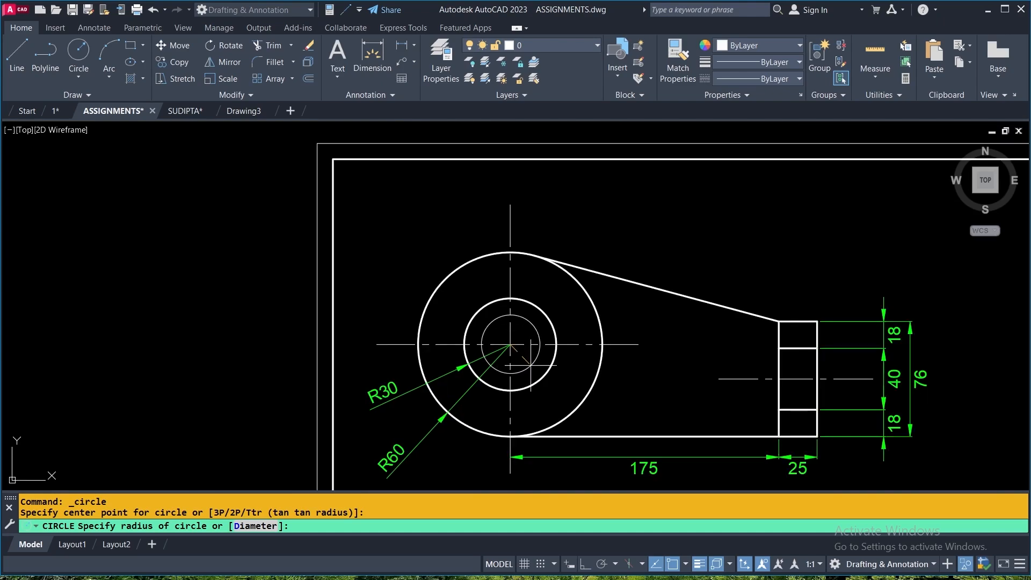
type("5")
key("Return")
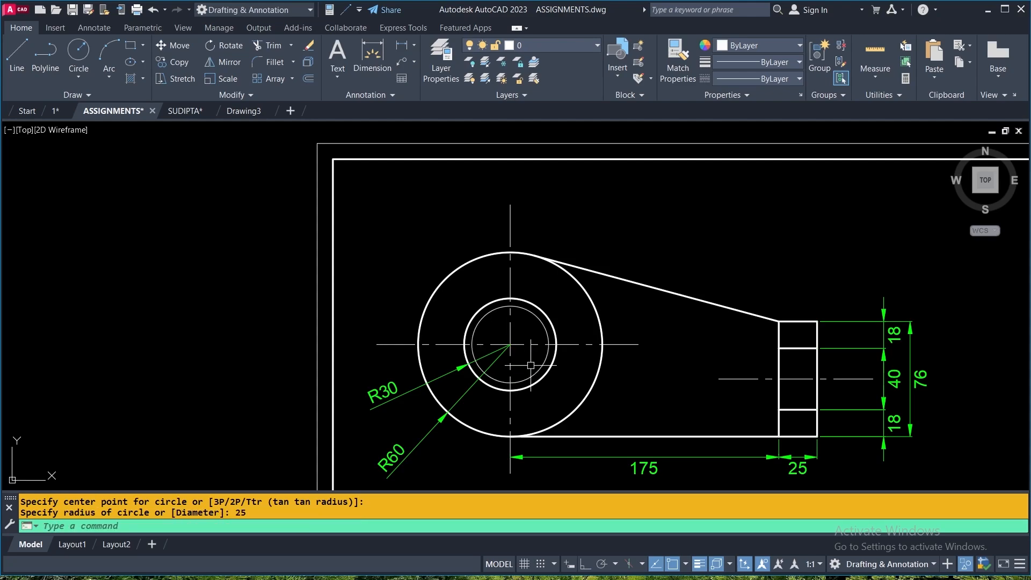
- Examine the new circle, the lengths and angles of the notched part below it, and the whole assignment sheet
scroll(544, 327, "up", 3)
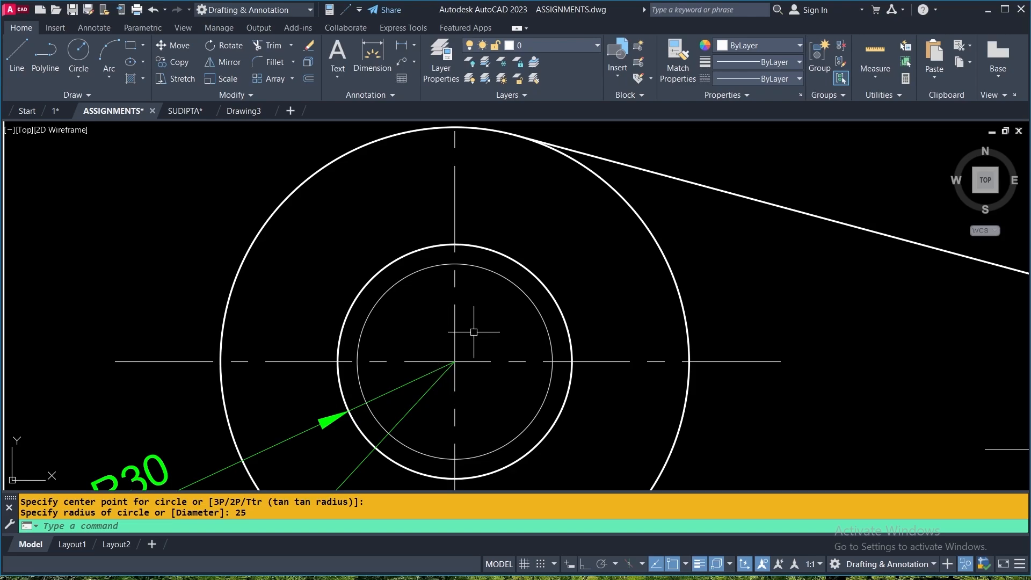
scroll(461, 339, "down", 10)
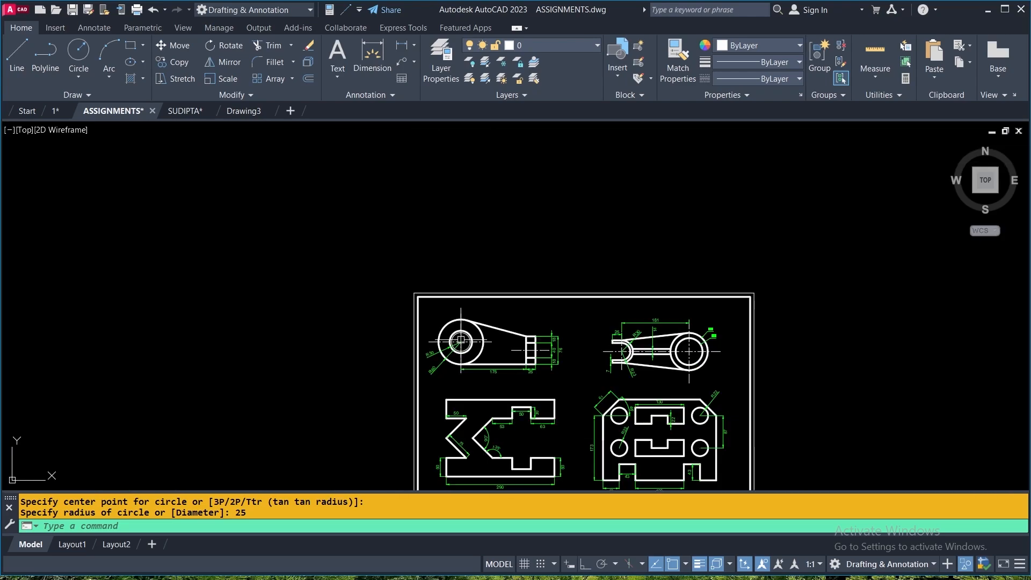
middle_click_drag(497, 369, 428, 274)
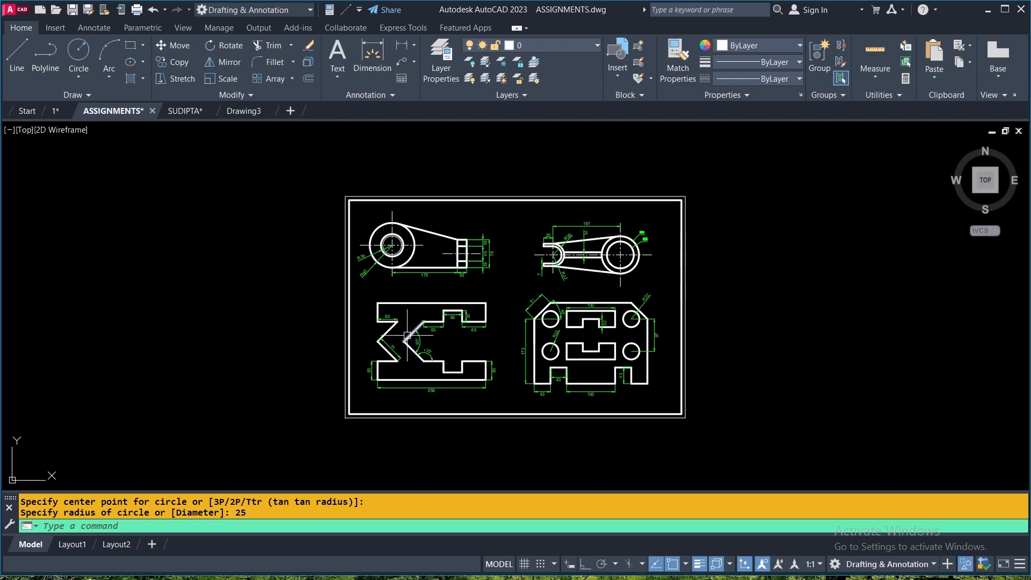
mouse_move(406, 342)
middle_mouse_down()
mouse_move(462, 307)
mouse_move(517, 293)
middle_mouse_up()
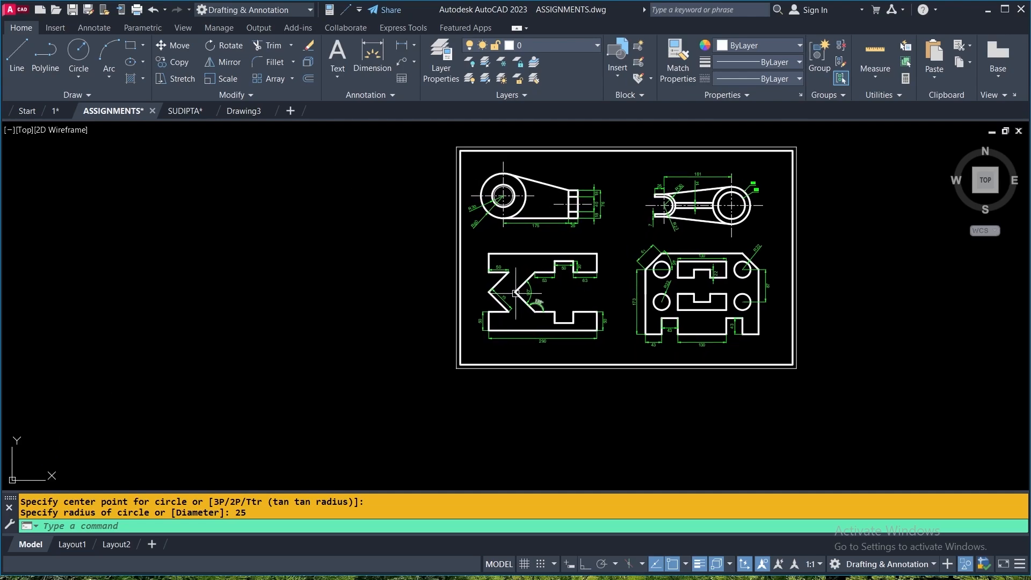
scroll(516, 293, "up", 10)
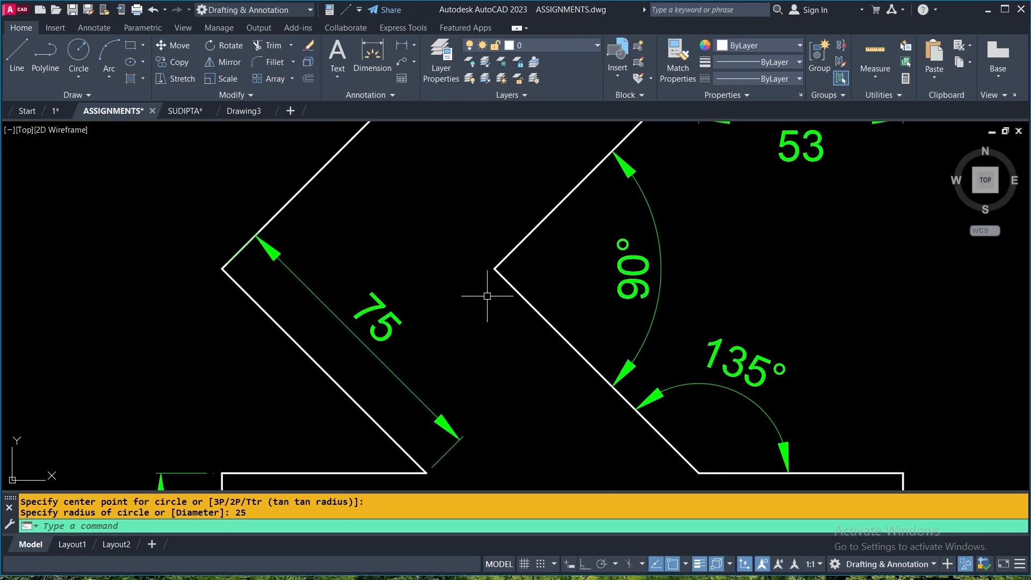
scroll(486, 296, "down", 4)
mouse_move(651, 295)
middle_mouse_down()
mouse_move(319, 295)
mouse_move(771, 295)
middle_mouse_up()
mouse_move(707, 321)
middle_mouse_down()
mouse_move(622, 186)
mouse_move(591, 215)
mouse_move(592, 161)
mouse_move(520, 363)
middle_mouse_up()
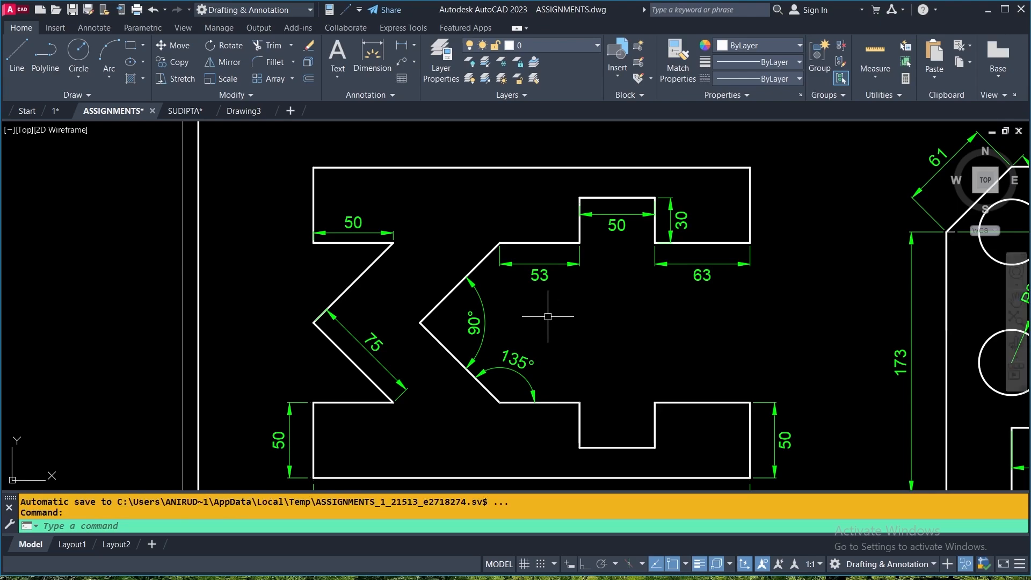
scroll(561, 319, "down", 3)
middle_click_drag(585, 321, 419, 361)
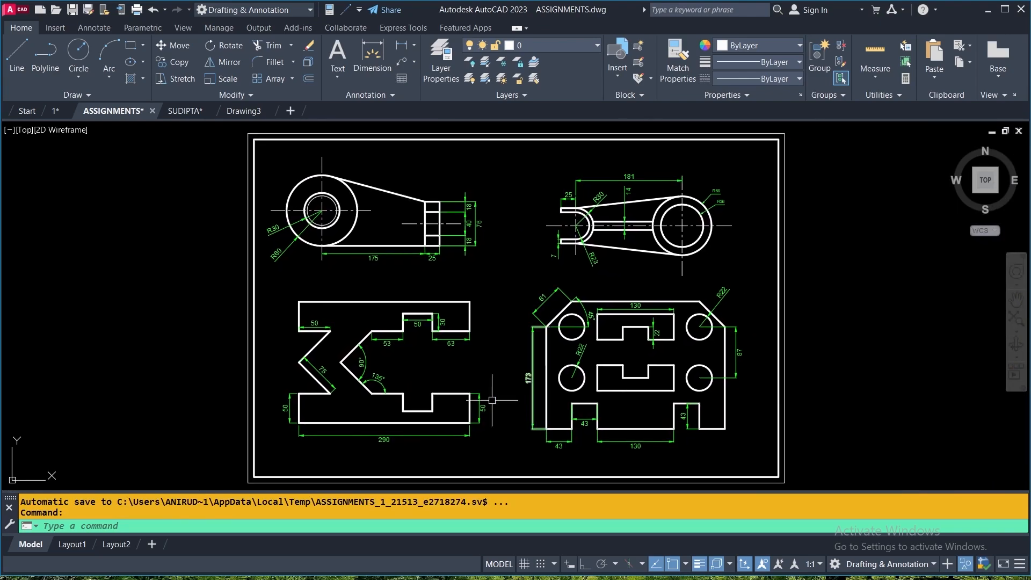